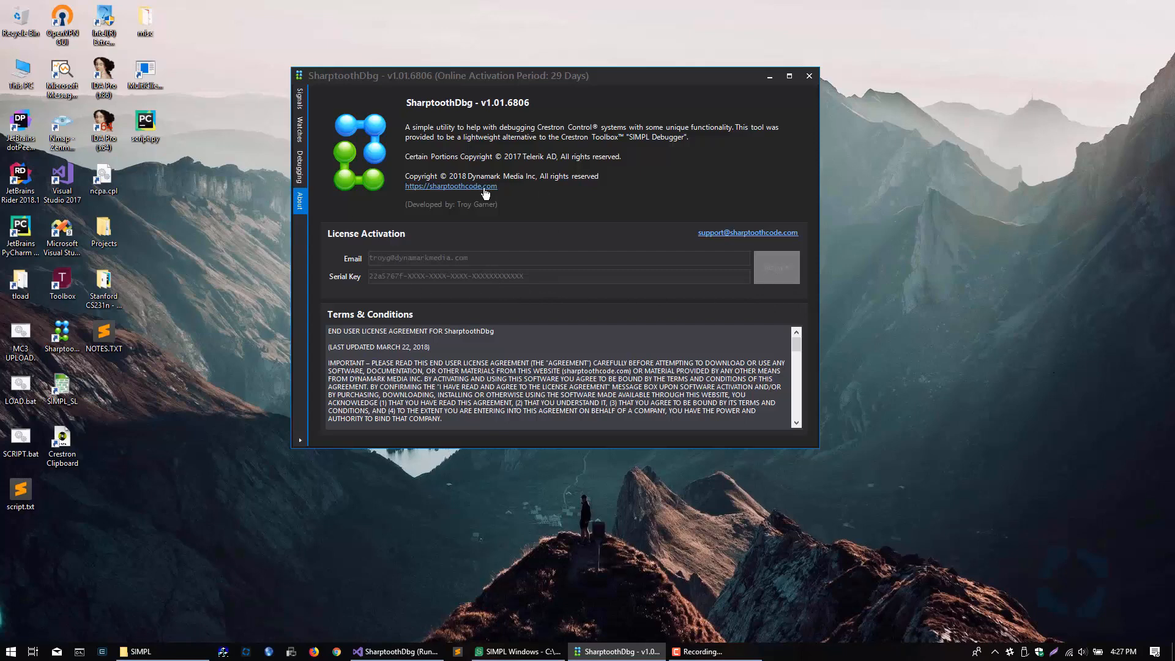
{"action": "left_click_drag", "start_coordinate": [462, 77], "coordinate": [468, 110]}
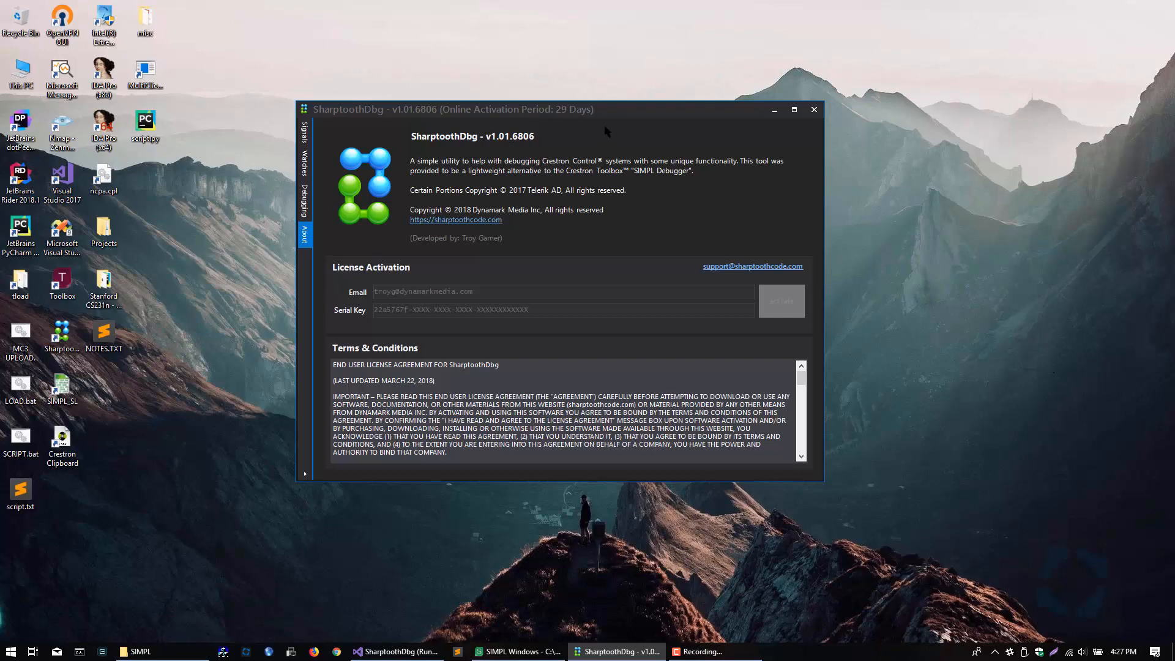
{"action": "left_click_drag", "start_coordinate": [611, 112], "coordinate": [638, 116]}
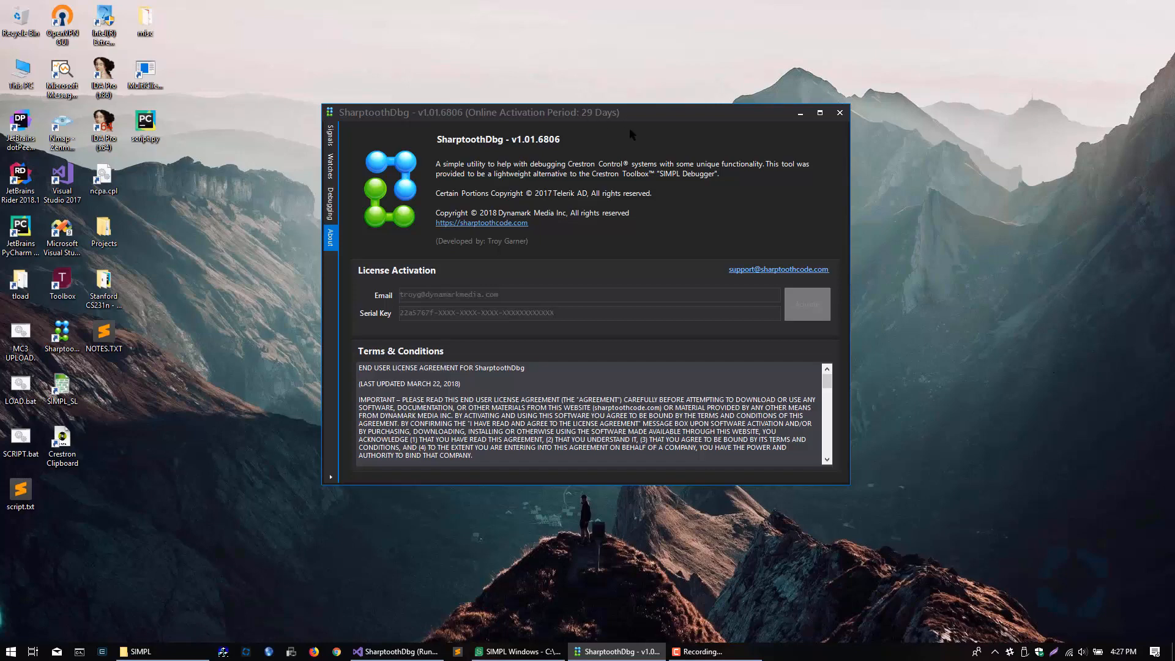
{"action": "left_click_drag", "start_coordinate": [637, 113], "coordinate": [698, 93]}
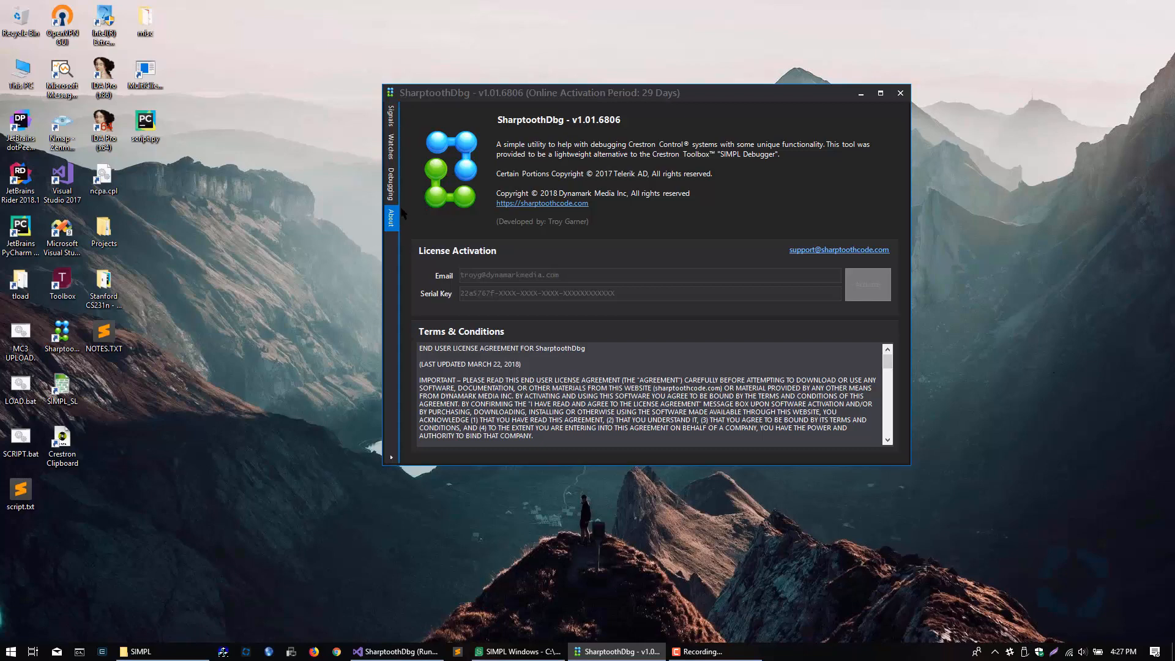
Step: Look through the Debugging, Watches and Signals pages of the debugger
{"action": "left_click", "coordinate": [392, 187]}
{"action": "left_click", "coordinate": [391, 145]}
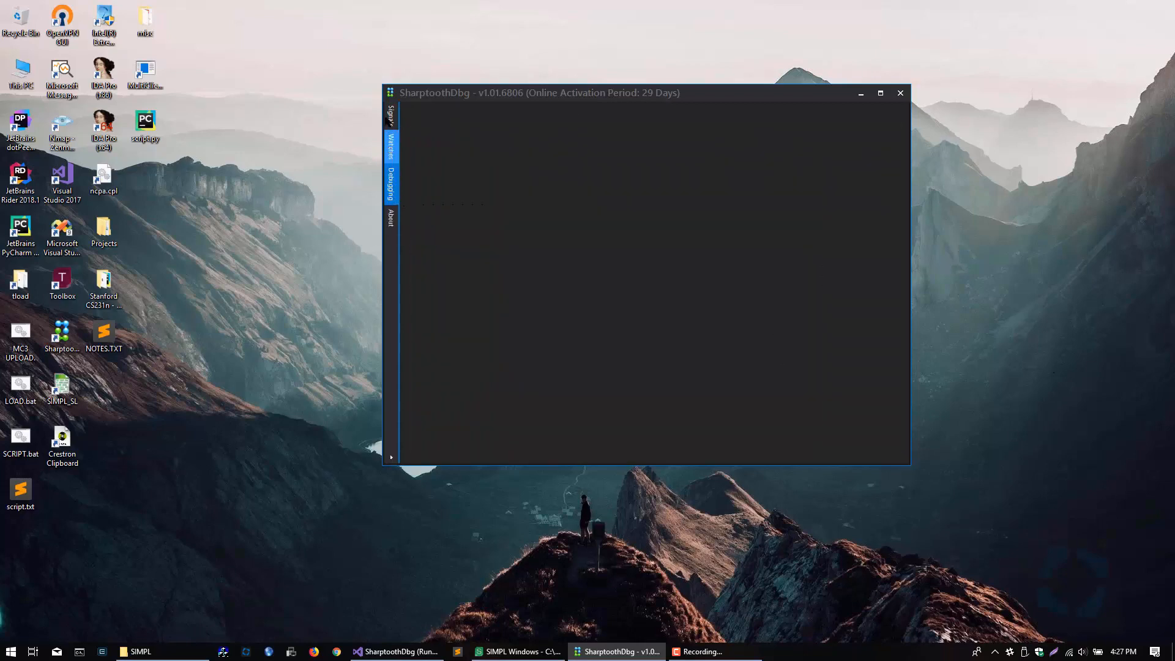
{"action": "left_click", "coordinate": [391, 115]}
{"action": "left_click_drag", "start_coordinate": [436, 98], "coordinate": [403, 82]}
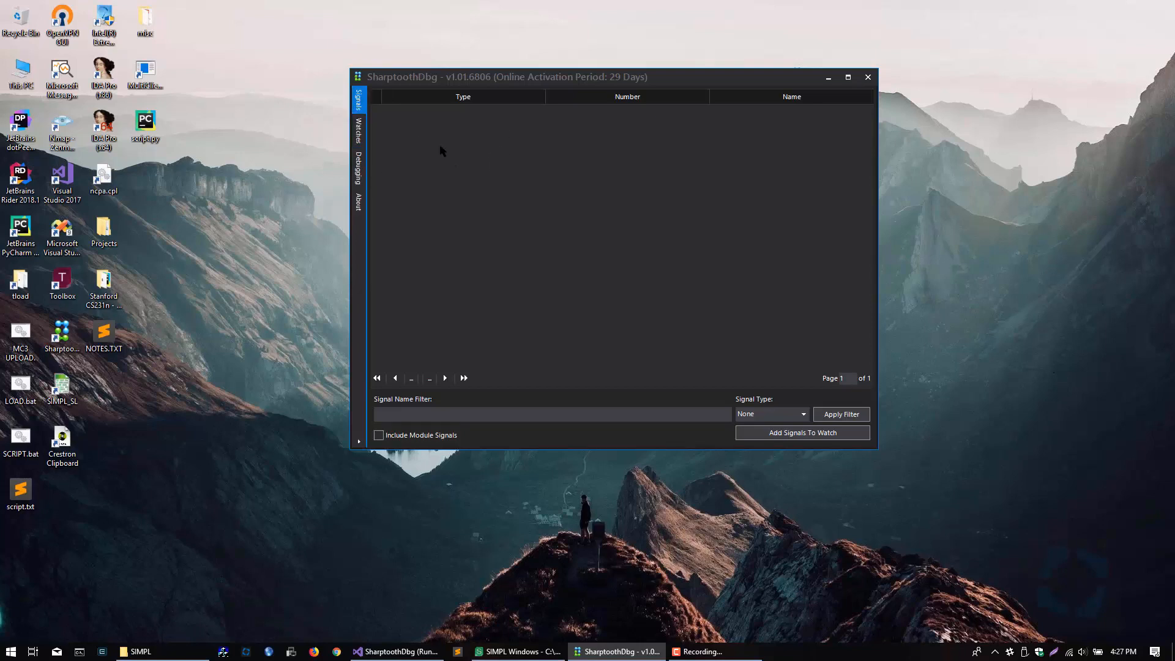
{"action": "left_click", "coordinate": [359, 168]}
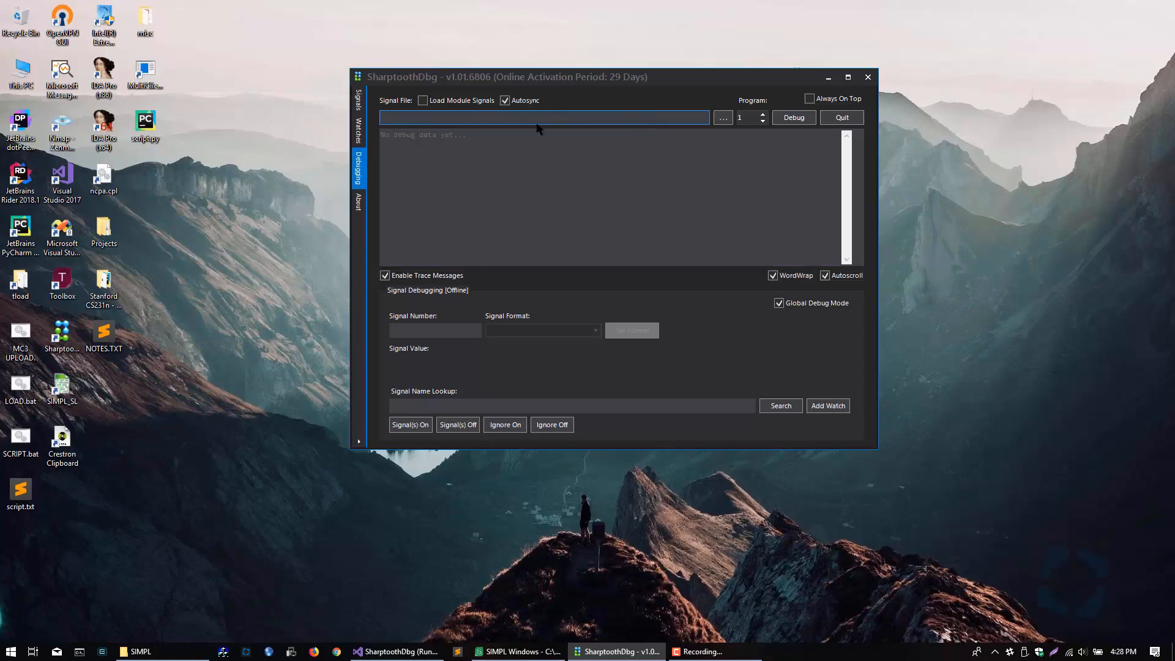
{"action": "left_click", "coordinate": [359, 100]}
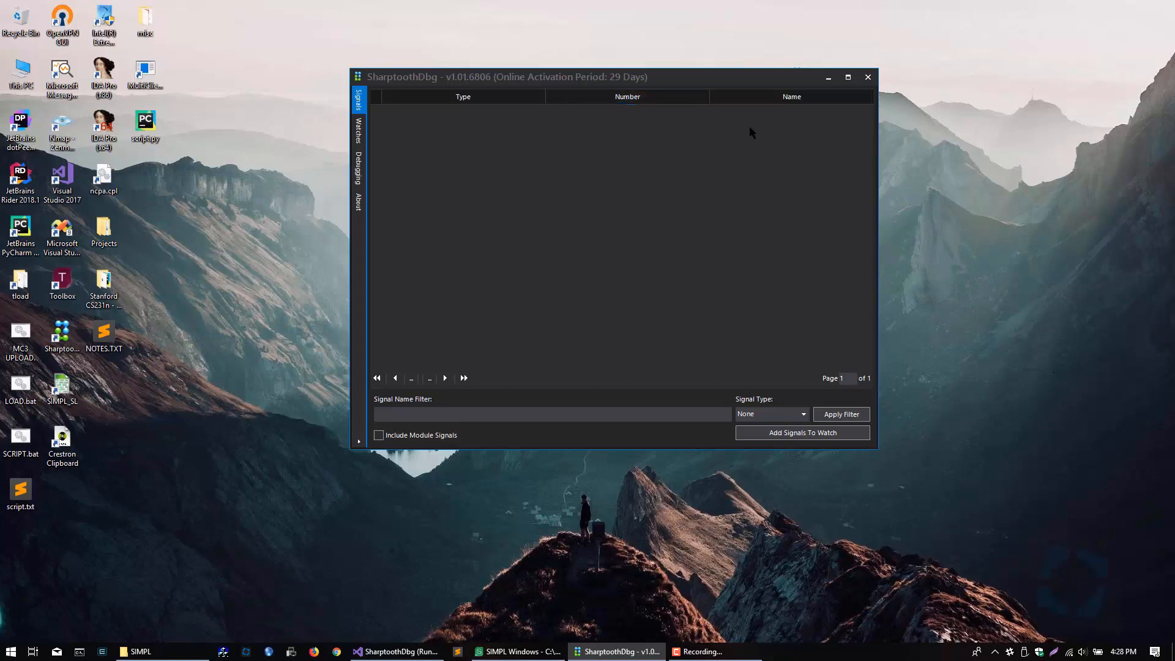
{"action": "left_click", "coordinate": [757, 102]}
Step: Turn Load Module Signals on and off again on the Debugging page
{"action": "left_click", "coordinate": [359, 167]}
{"action": "left_click", "coordinate": [422, 100]}
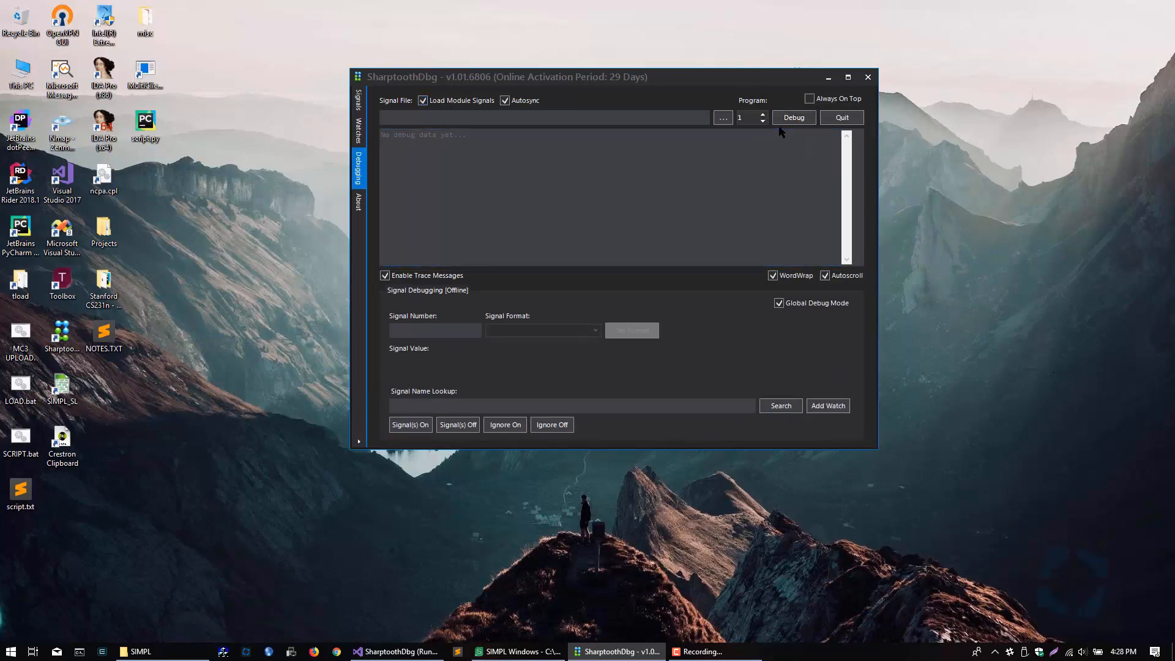
{"action": "left_click", "coordinate": [423, 100]}
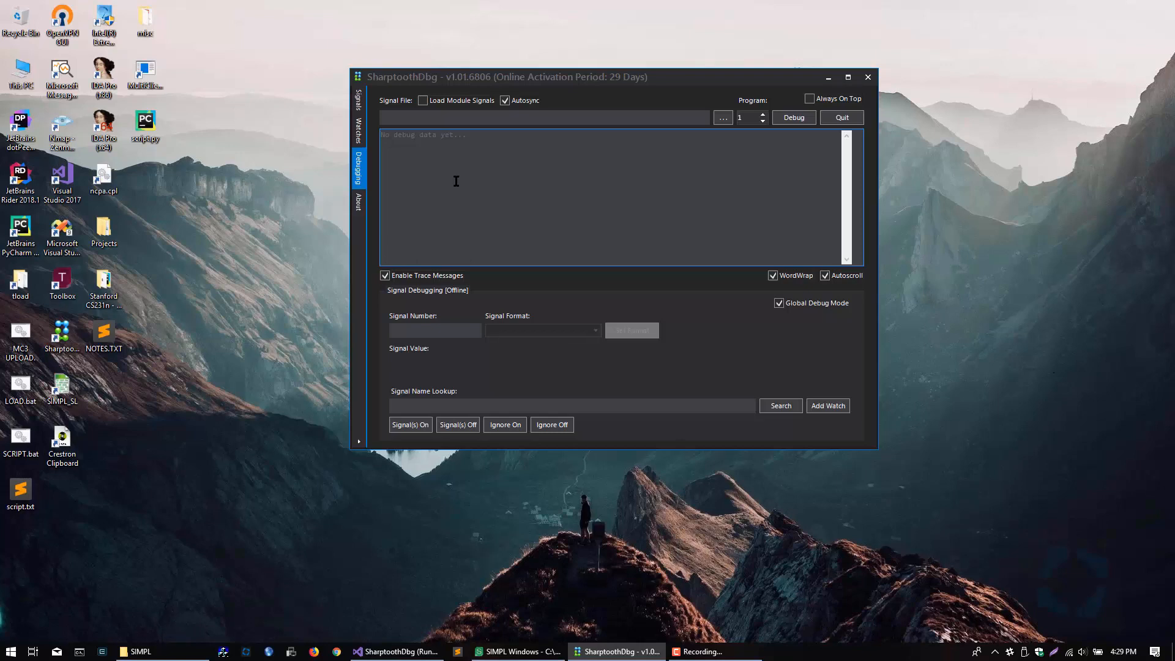
Step: On the Signals page, enter [TP01] as the signal name filter and choose Digital as the signal type
{"action": "left_click", "coordinate": [358, 99]}
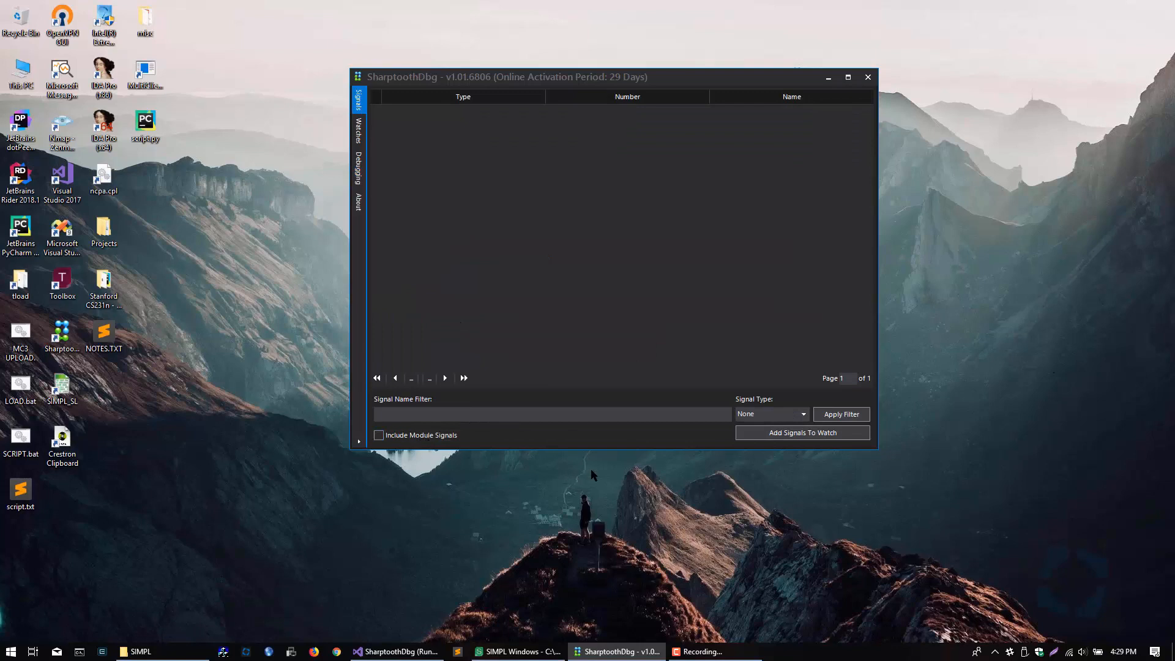
{"action": "left_click", "coordinate": [582, 419]}
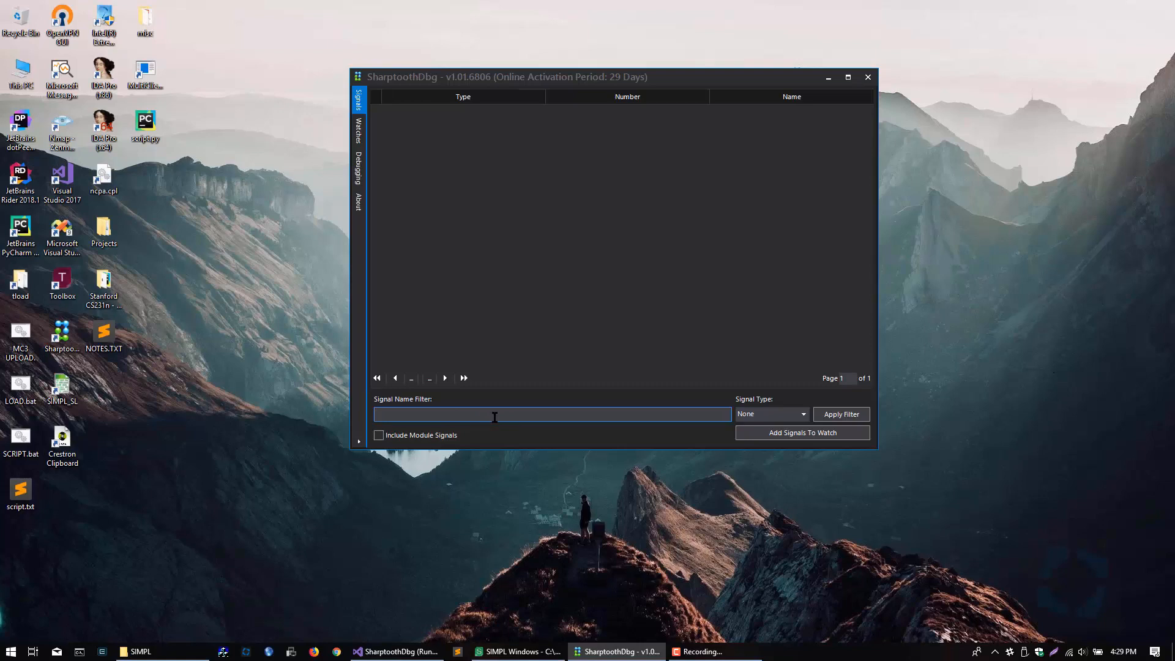
{"action": "type", "text": "TP]"}
{"action": "type", "text": "01]"}
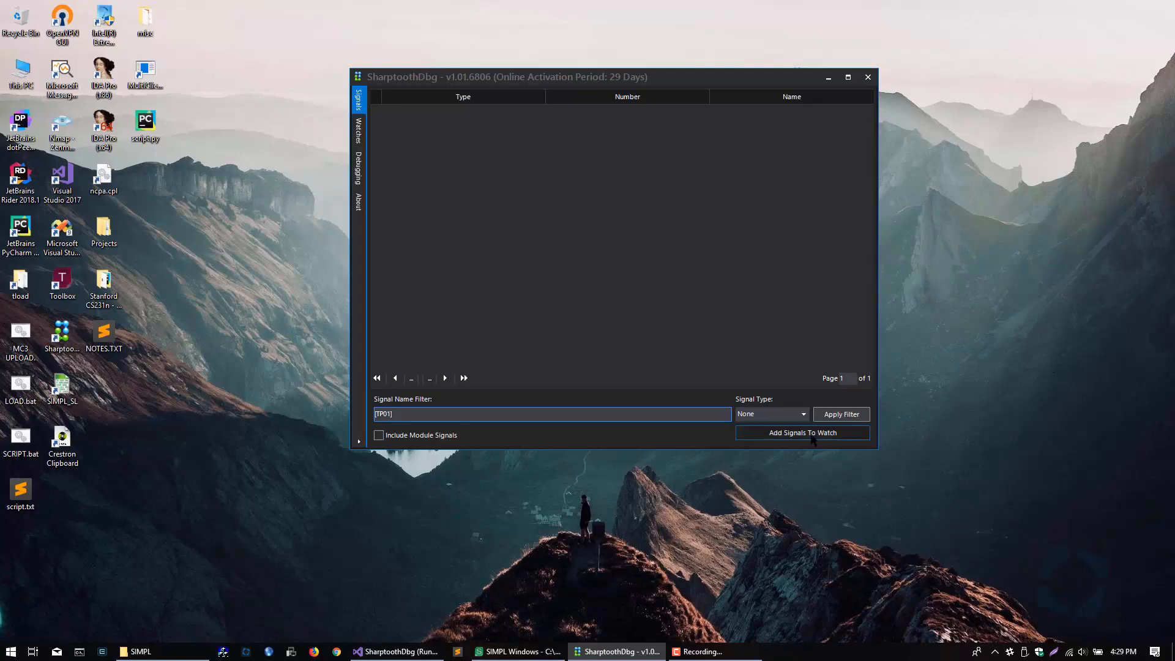
{"action": "left_click", "coordinate": [788, 420]}
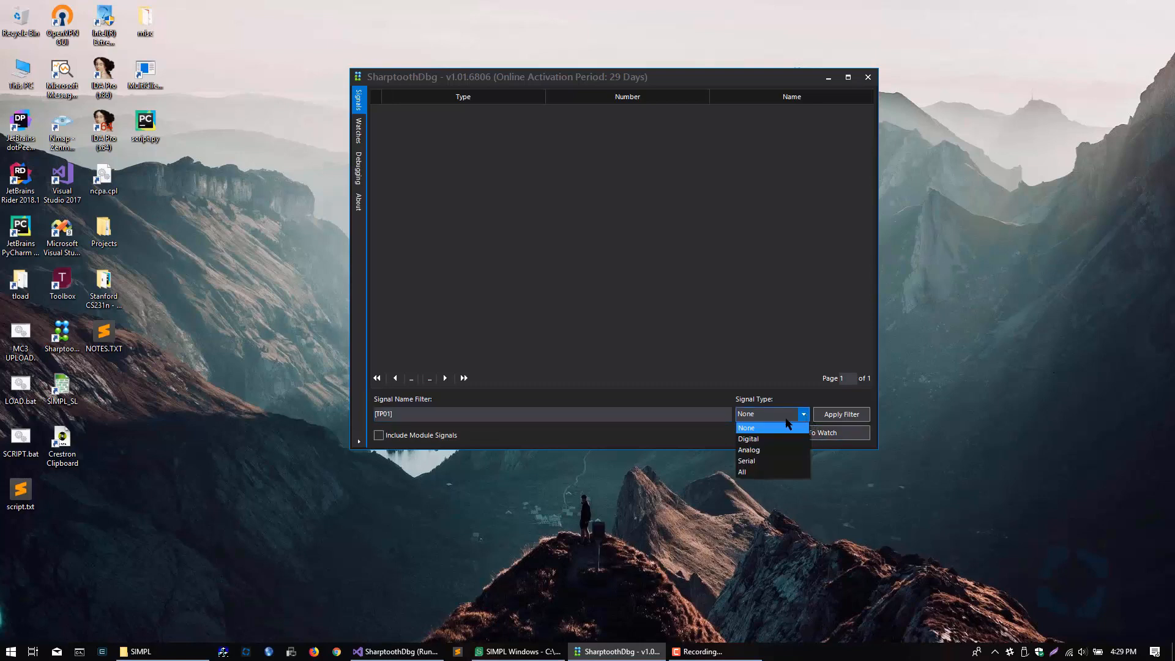
{"action": "left_click", "coordinate": [759, 440]}
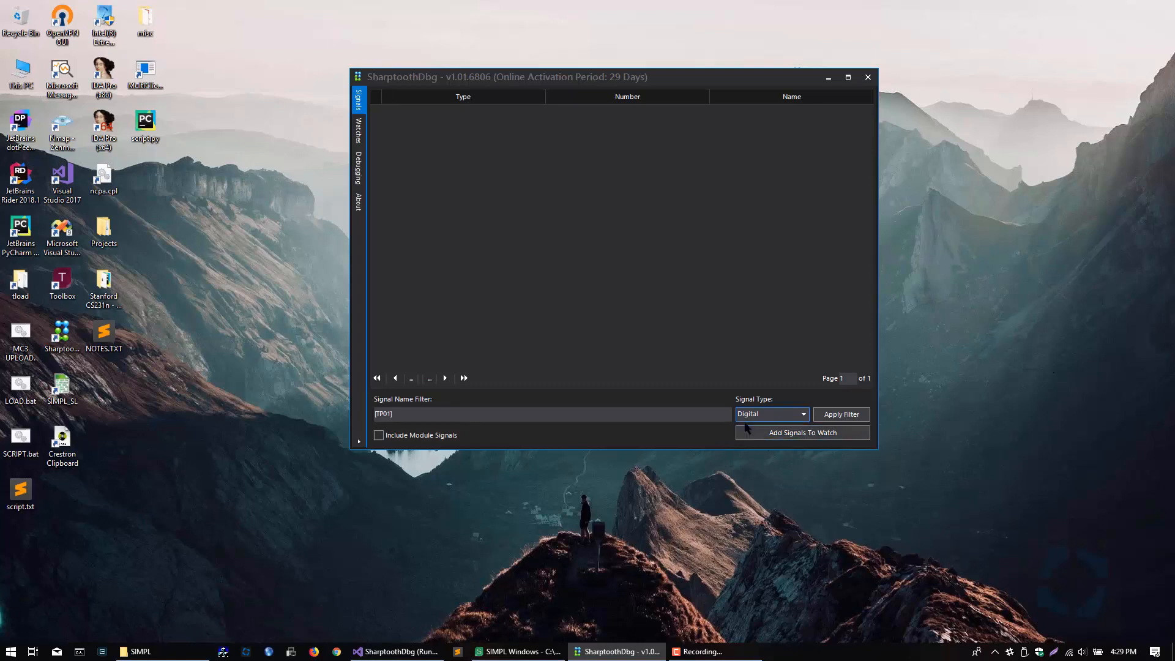
Step: Clear the signal name filter and apply the filter with the Digital signal type
{"action": "left_click_drag", "start_coordinate": [397, 414], "coordinate": [336, 414]}
{"action": "key", "text": "BackSpace"}
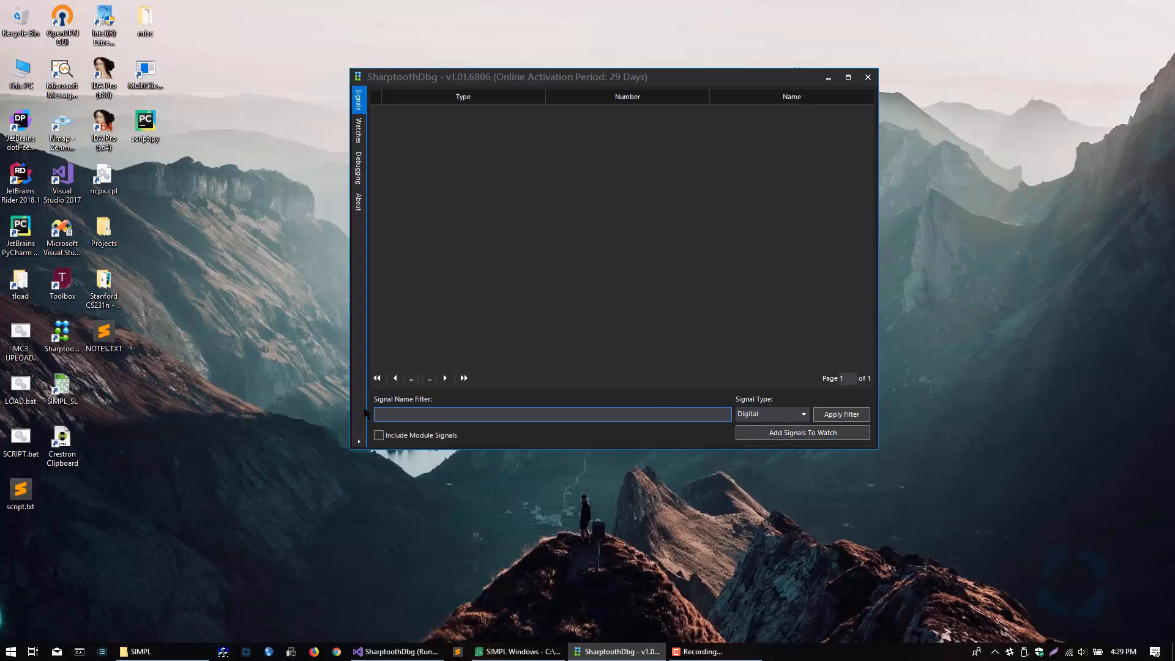
{"action": "left_click", "coordinate": [804, 415]}
{"action": "left_click", "coordinate": [803, 415]}
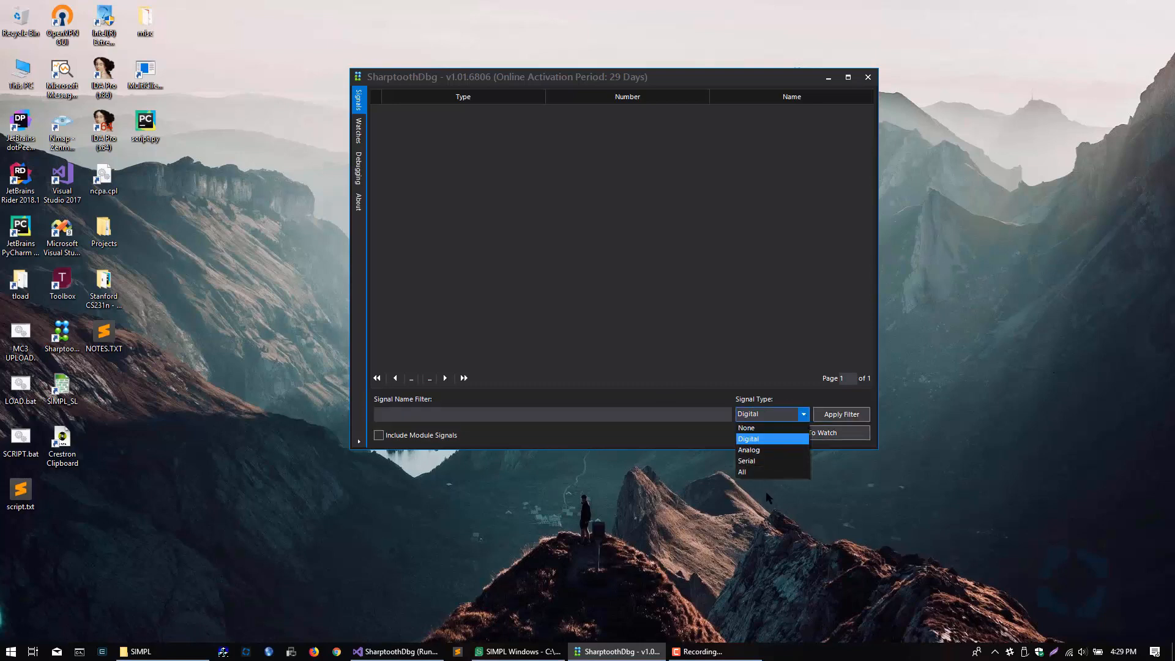
{"action": "left_click", "coordinate": [847, 415]}
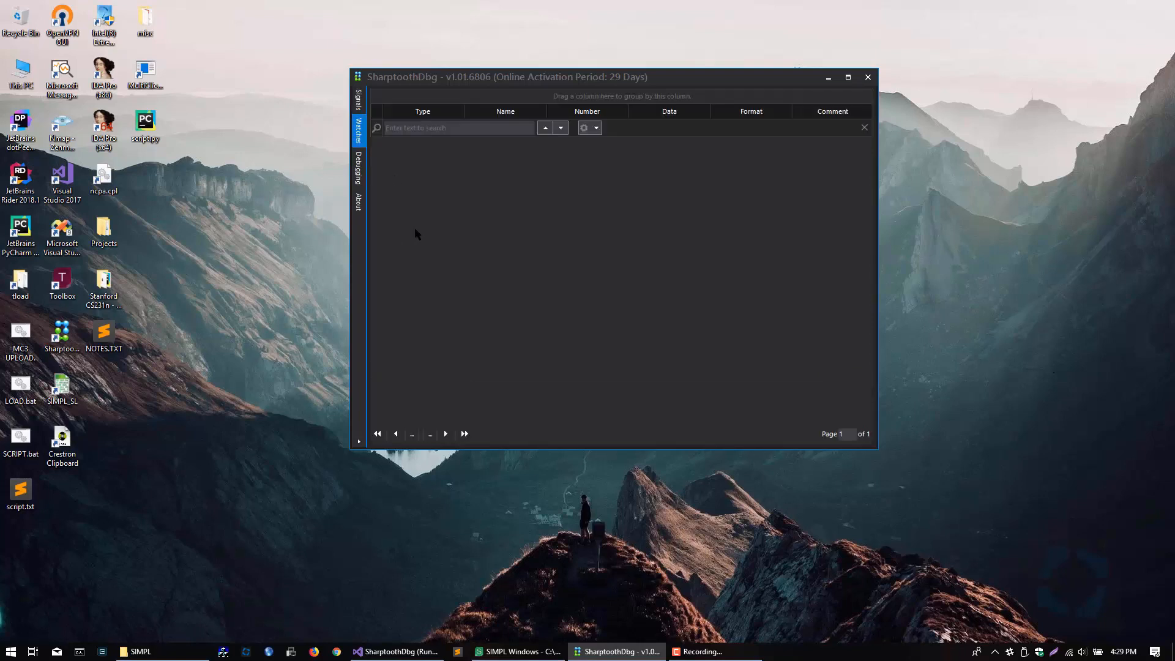
Step: Enlarge the window showing the Watches page and search the watch list for "lkj"
{"action": "left_click_drag", "start_coordinate": [544, 80], "coordinate": [483, 33]}
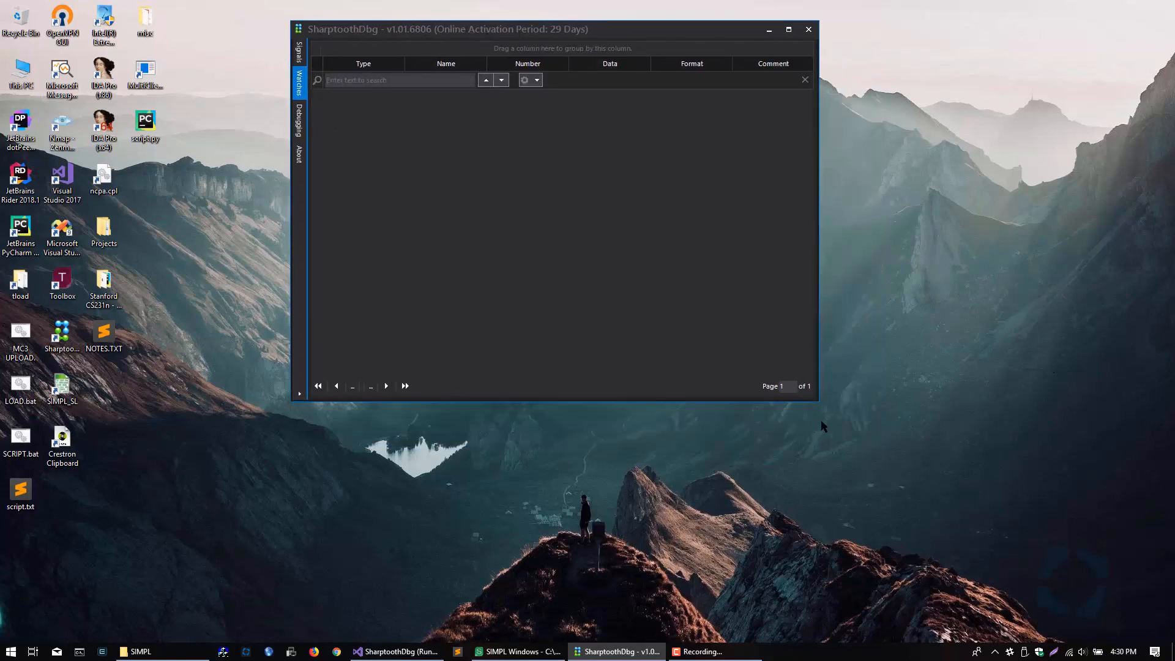
{"action": "left_click_drag", "start_coordinate": [818, 401], "coordinate": [895, 479]}
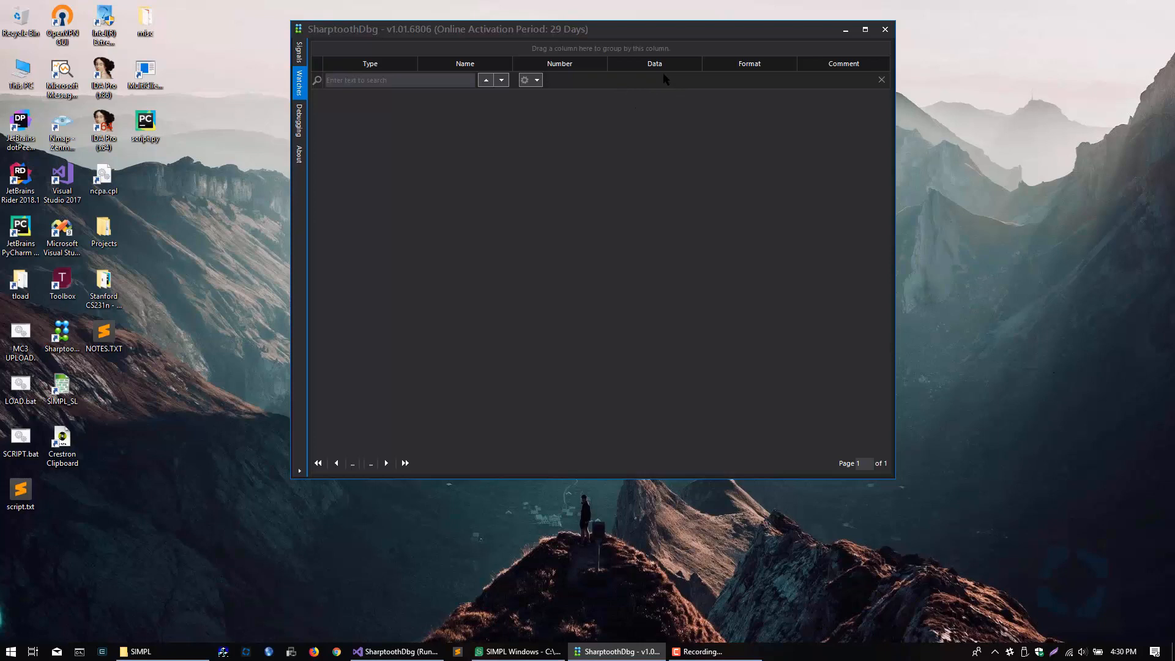
{"action": "left_click", "coordinate": [382, 82]}
{"action": "type", "text": "lkj"}
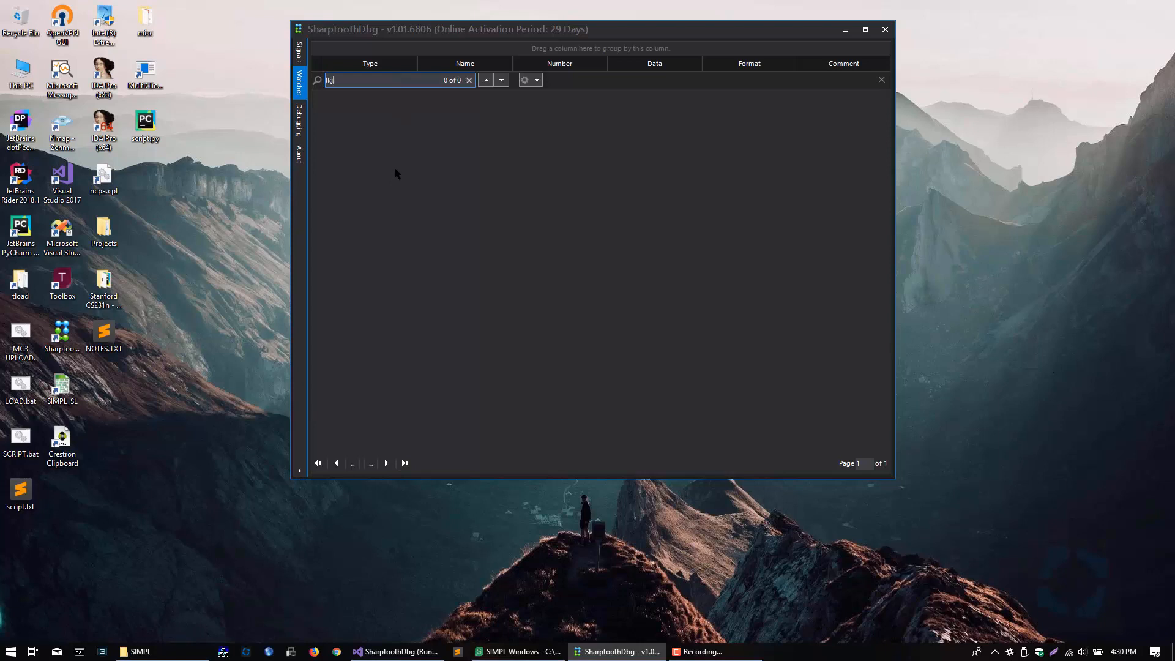
Step: Group the watch list by Type and Name, and remove both groupings again
{"action": "mouse_move", "coordinate": [371, 64]}
{"action": "left_mouse_down"}
{"action": "mouse_move", "coordinate": [374, 49]}
{"action": "mouse_move", "coordinate": [363, 53]}
{"action": "left_mouse_up"}
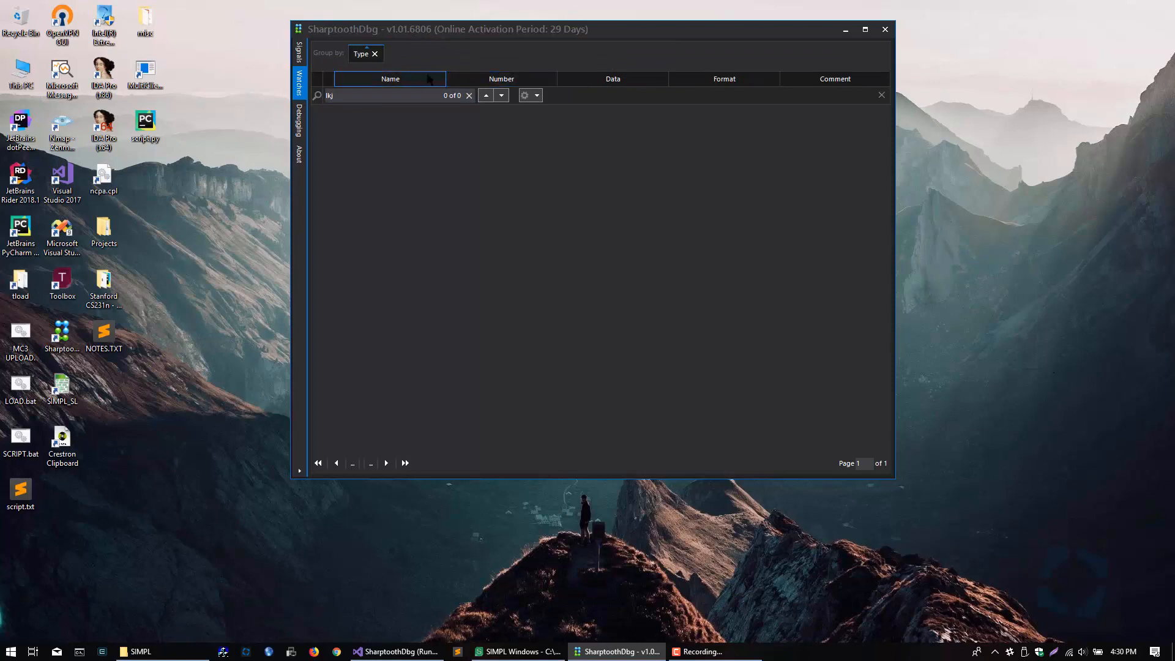
{"action": "left_click_drag", "start_coordinate": [429, 78], "coordinate": [405, 71]}
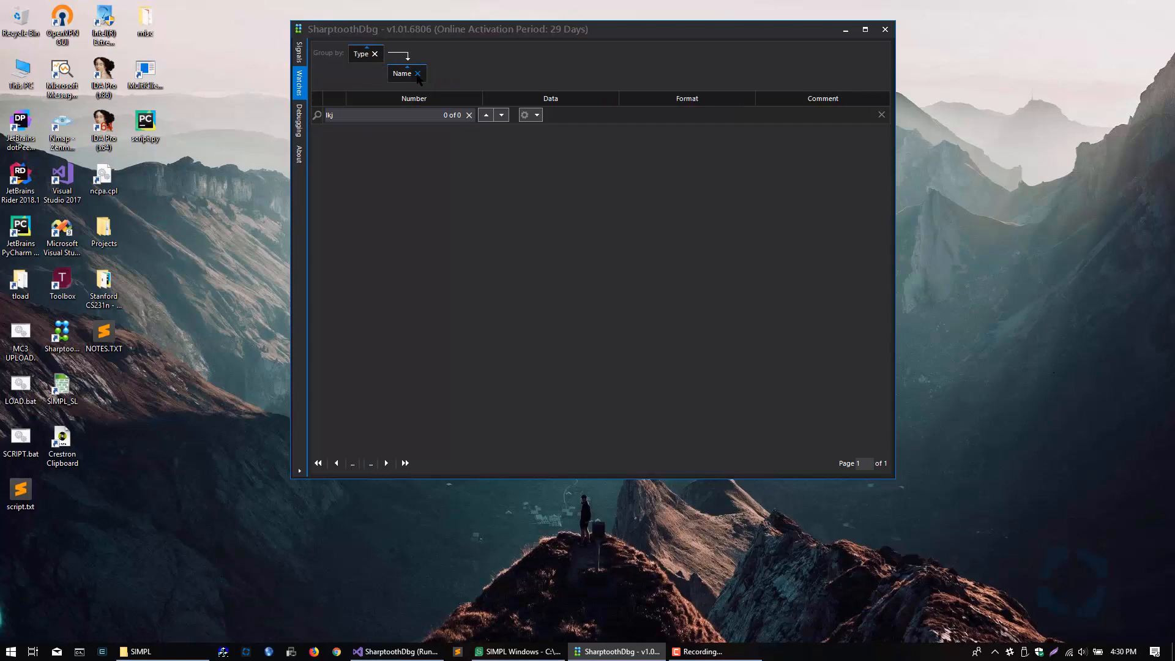
{"action": "left_click", "coordinate": [418, 74]}
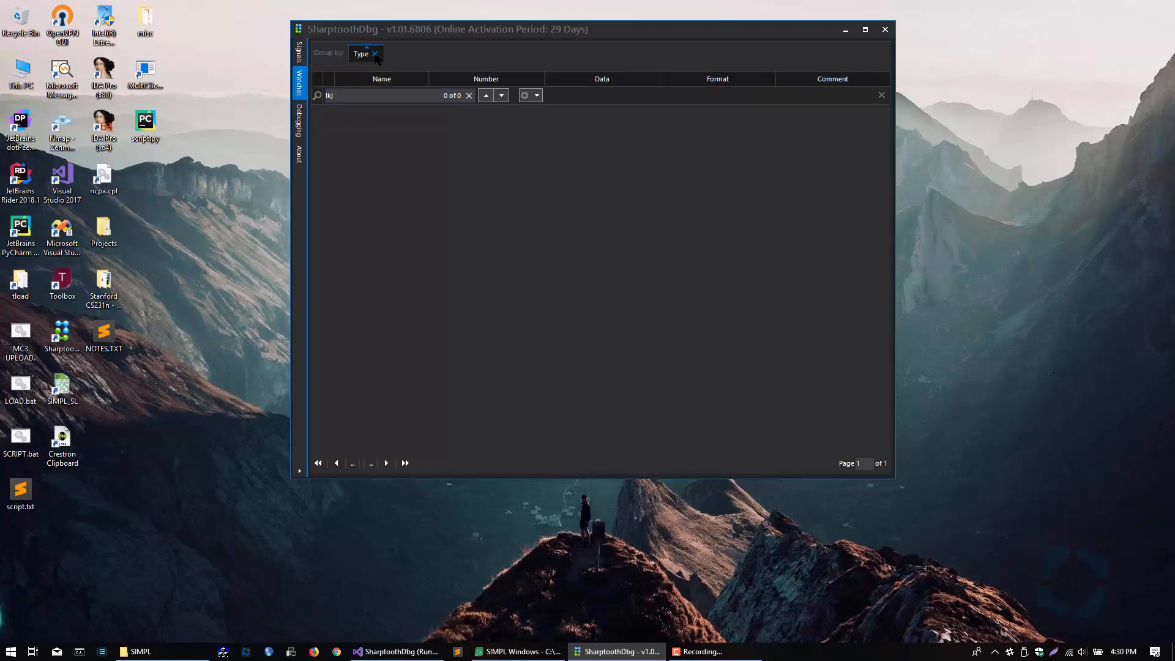
{"action": "left_click", "coordinate": [374, 54]}
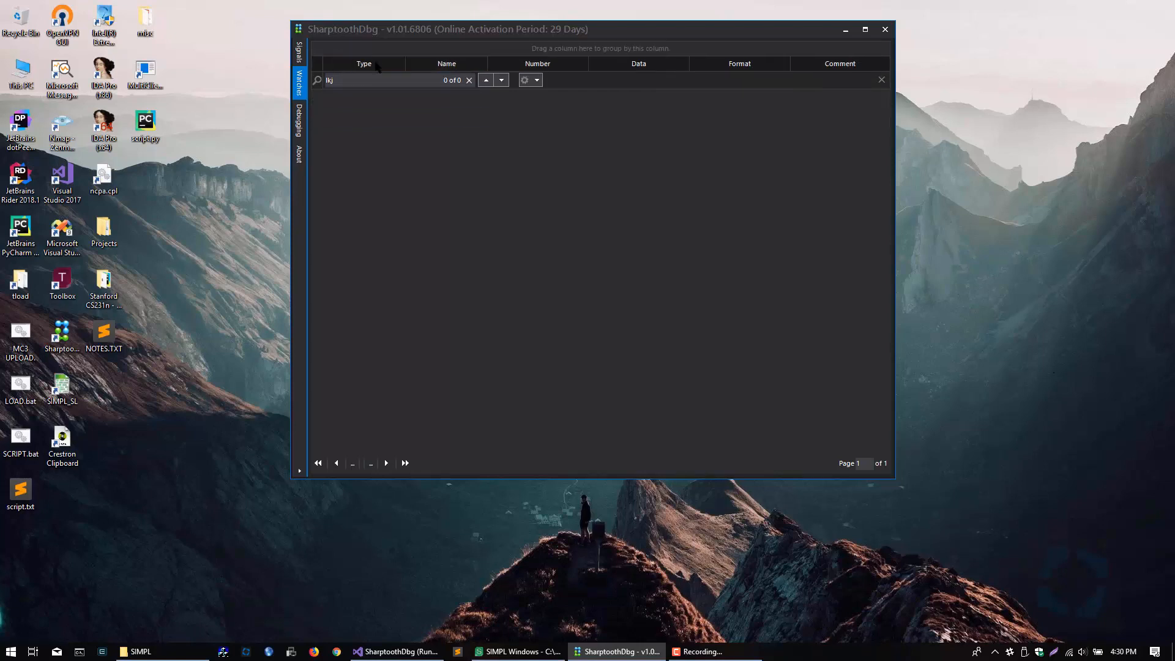
{"action": "left_click", "coordinate": [450, 70]}
Step: Clear the watch list's search text and close the search bar
{"action": "left_click_drag", "start_coordinate": [361, 80], "coordinate": [288, 82]}
{"action": "type", "text": "sdf"}
{"action": "left_click", "coordinate": [469, 81]}
{"action": "left_click", "coordinate": [881, 80]}
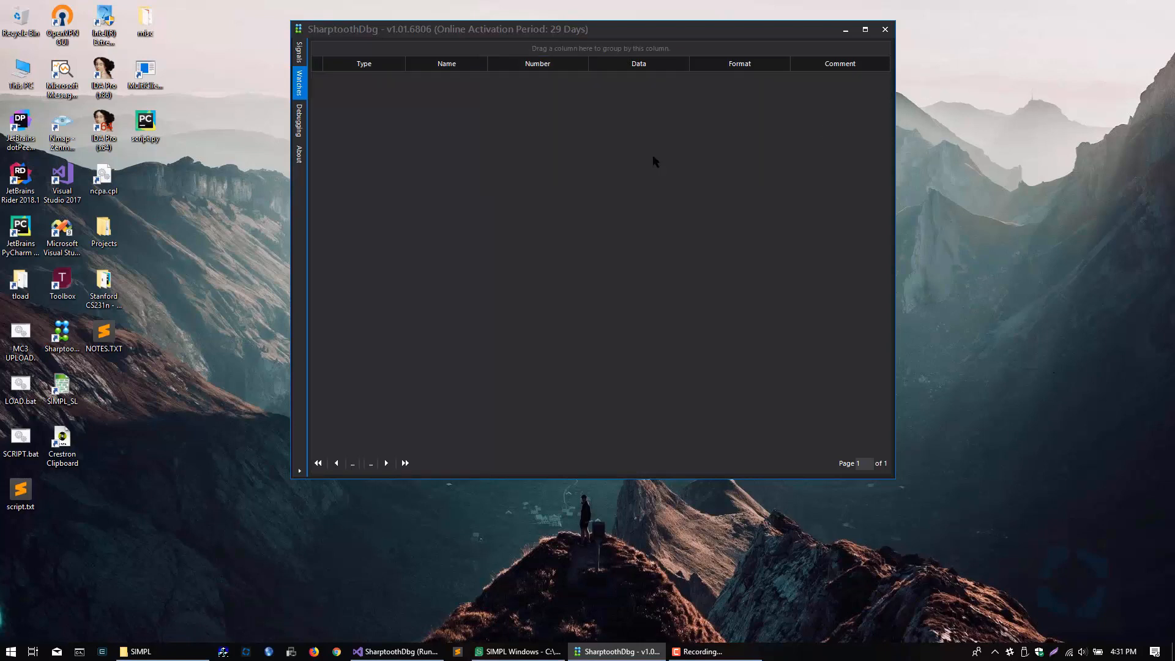
{"action": "key", "text": "ctrl+f"}
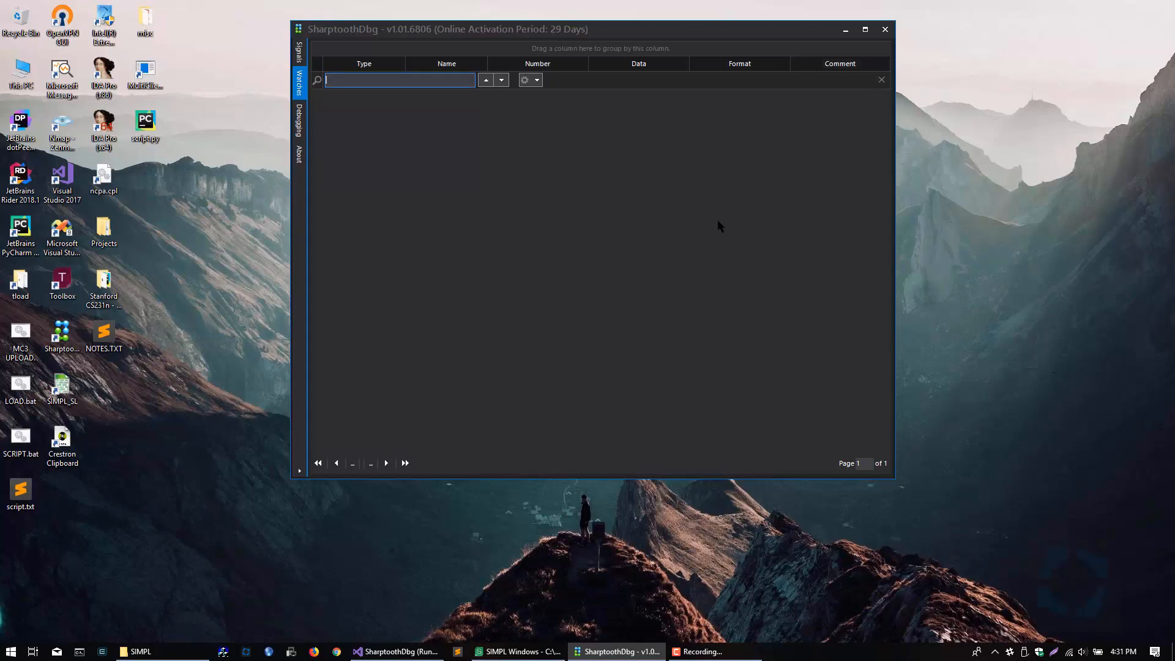
{"action": "key", "text": "Escape"}
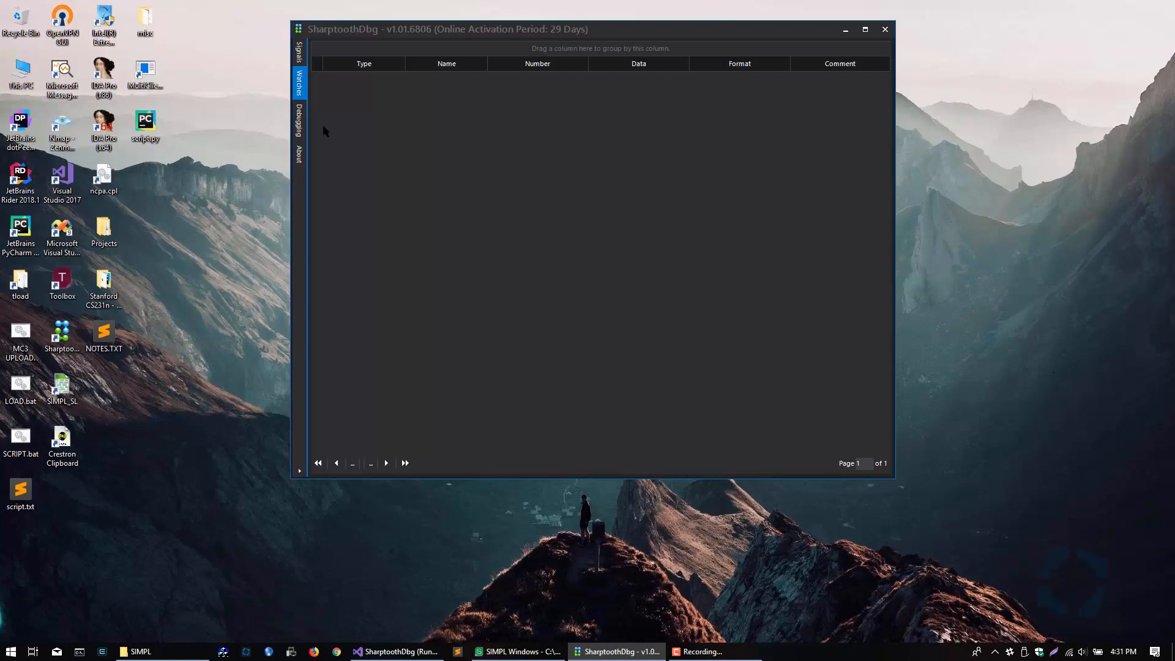
Step: On the Debugging page, view the file dialog for choosing a signal file and cancel it
{"action": "left_click", "coordinate": [299, 121]}
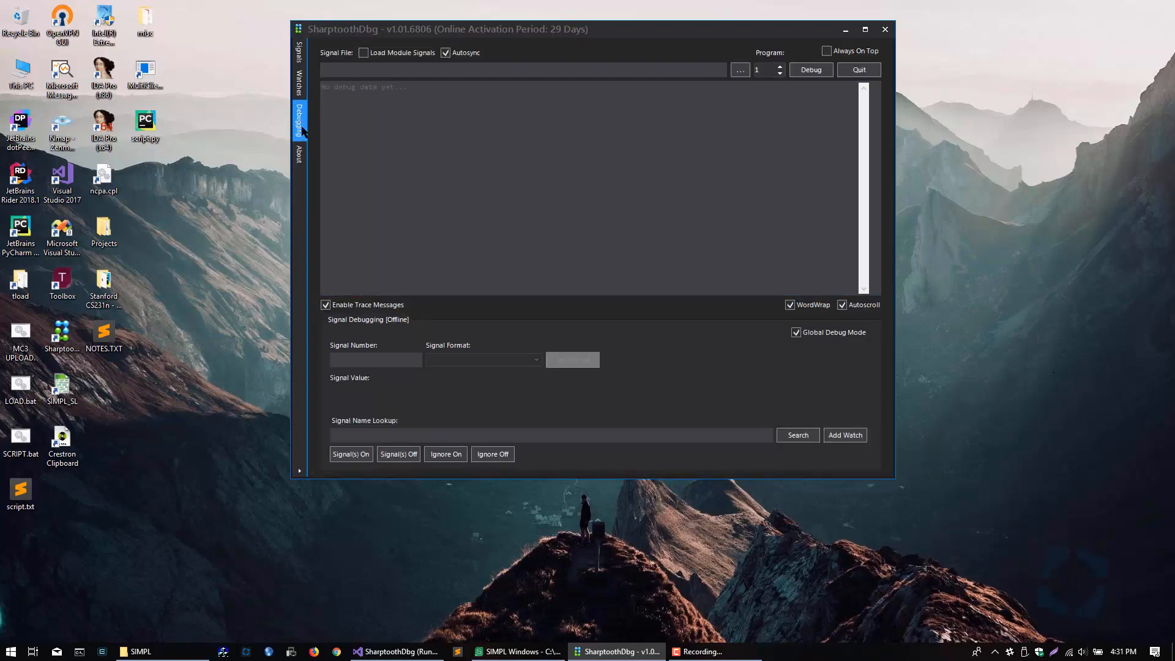
{"action": "left_click_drag", "start_coordinate": [603, 41], "coordinate": [599, 56]}
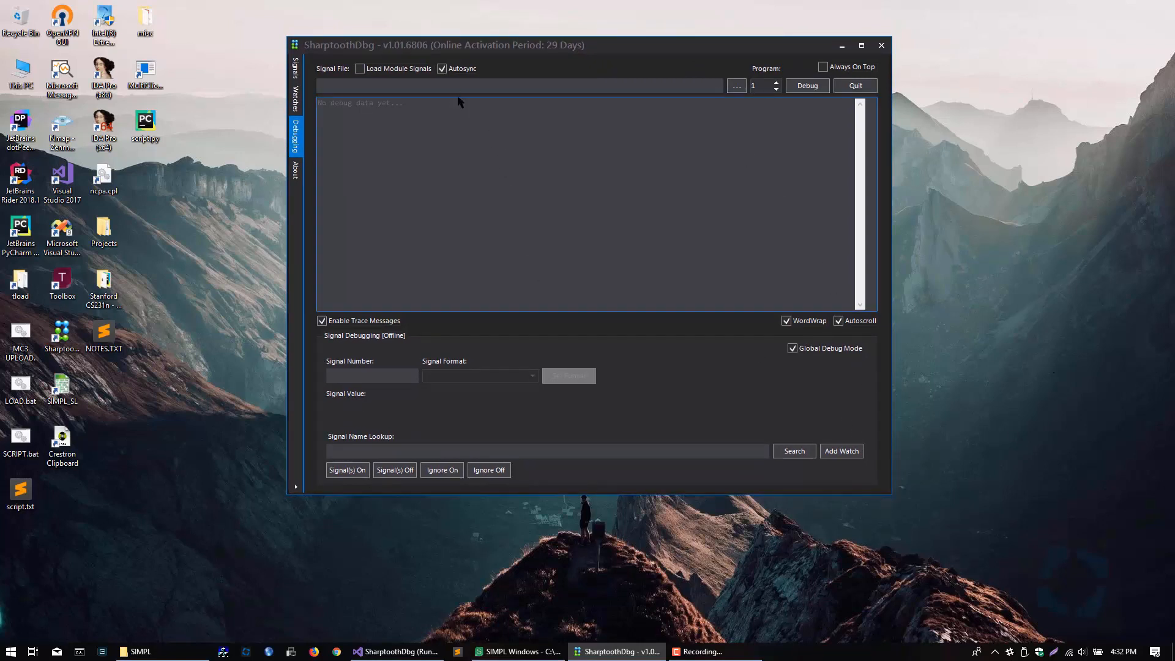
{"action": "left_click", "coordinate": [347, 83]}
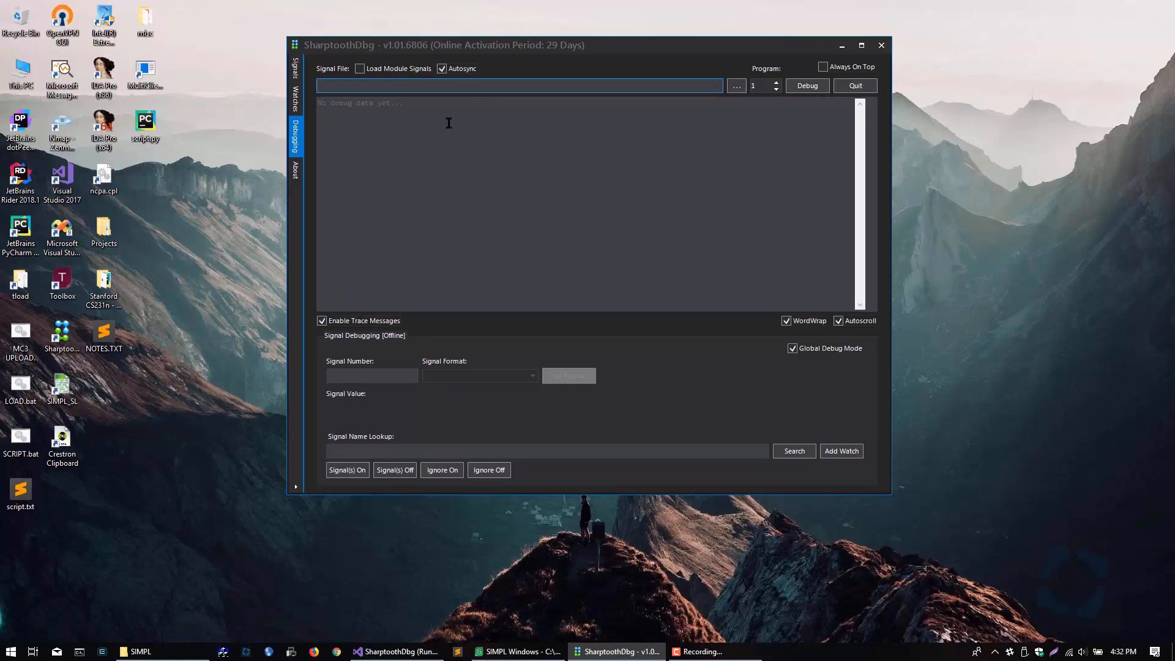
{"action": "left_click", "coordinate": [736, 87]}
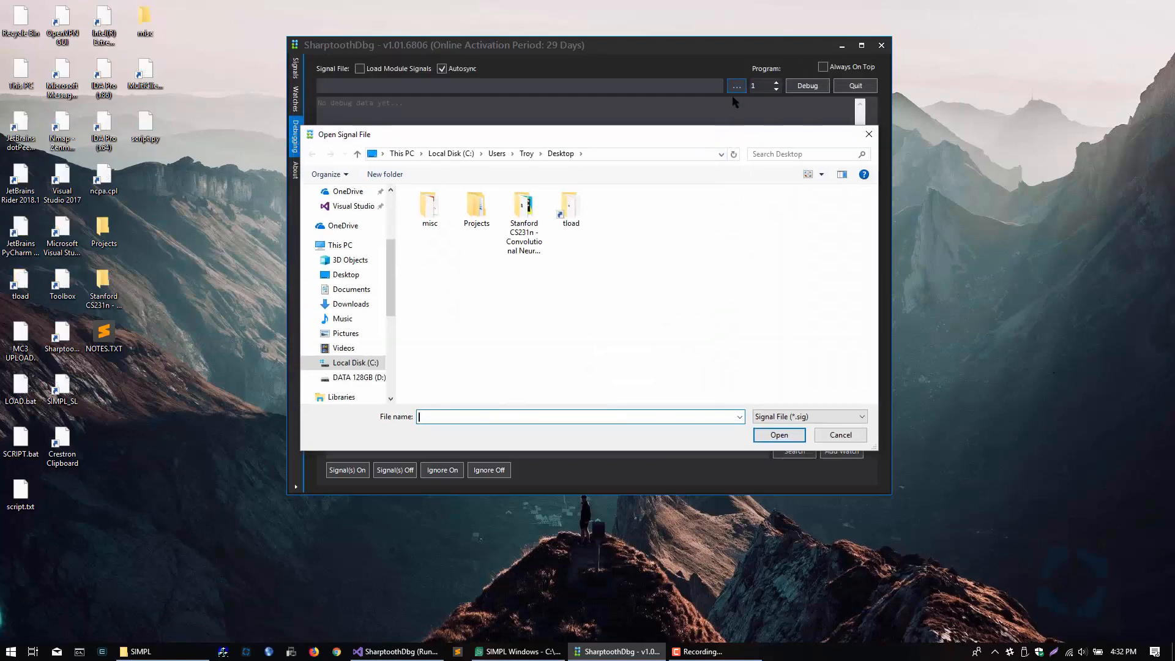
{"action": "left_click", "coordinate": [842, 435]}
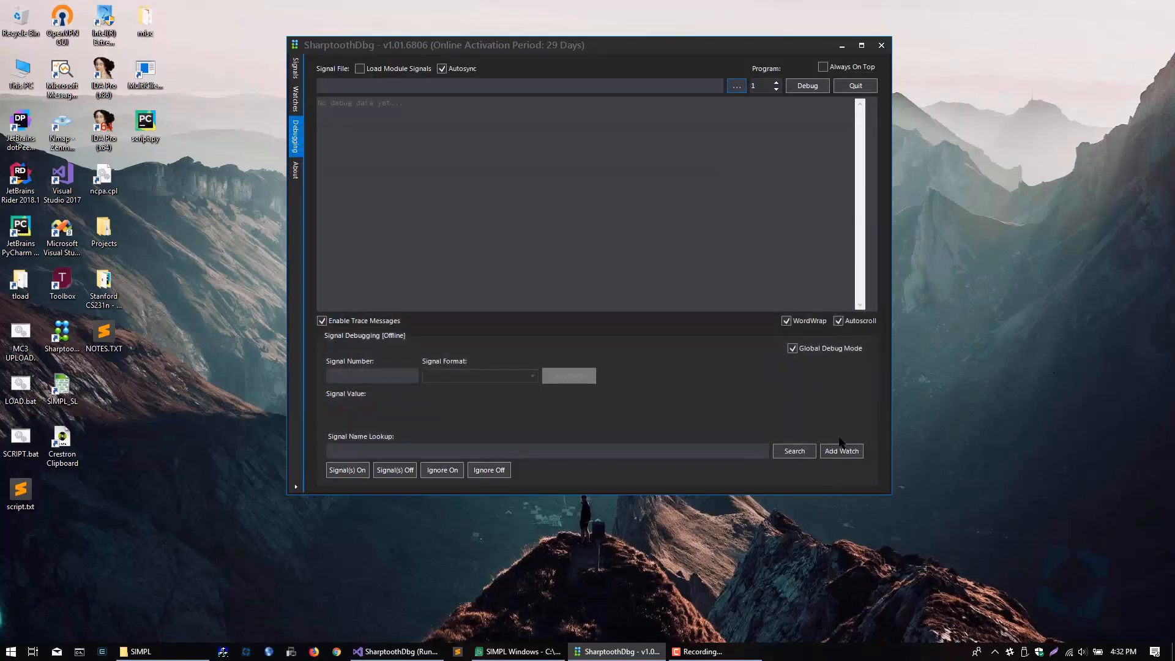
Step: Switch to the SIMPL folder in File Explorer and place its window beside the debugger
{"action": "left_click_drag", "start_coordinate": [508, 38], "coordinate": [441, 21]}
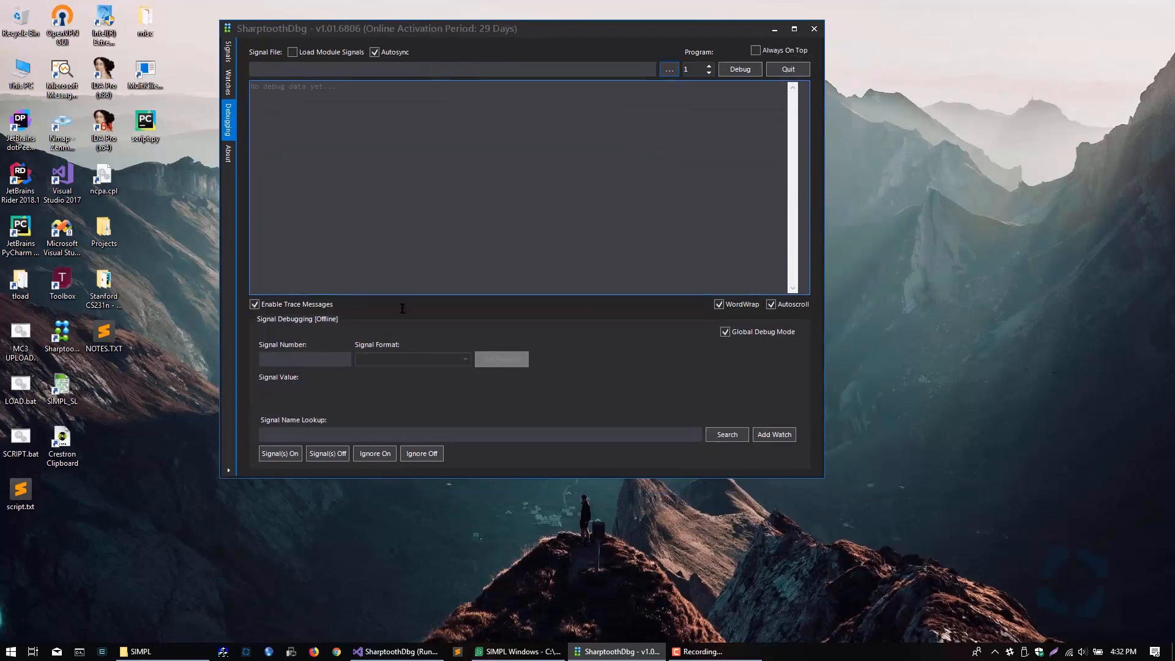
{"action": "left_click", "coordinate": [141, 651]}
{"action": "left_click_drag", "start_coordinate": [651, 199], "coordinate": [846, 185]}
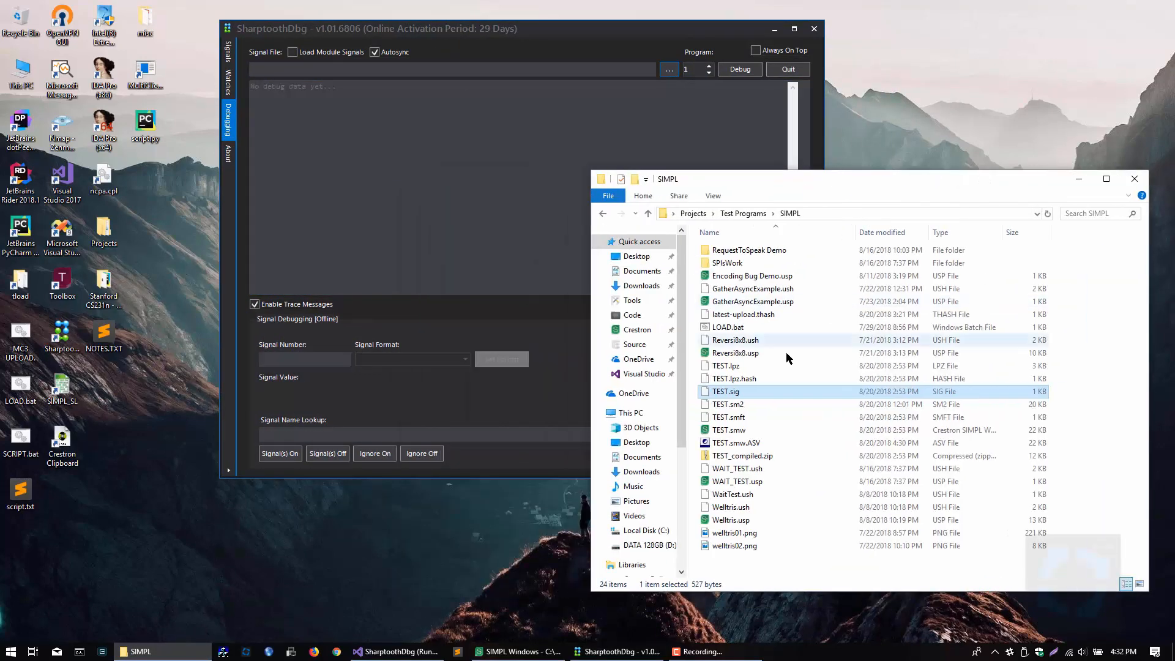
Step: Load TEST.sig from the SIMPL folder as the debugger's signal file
{"action": "left_click_drag", "start_coordinate": [732, 393], "coordinate": [467, 70]}
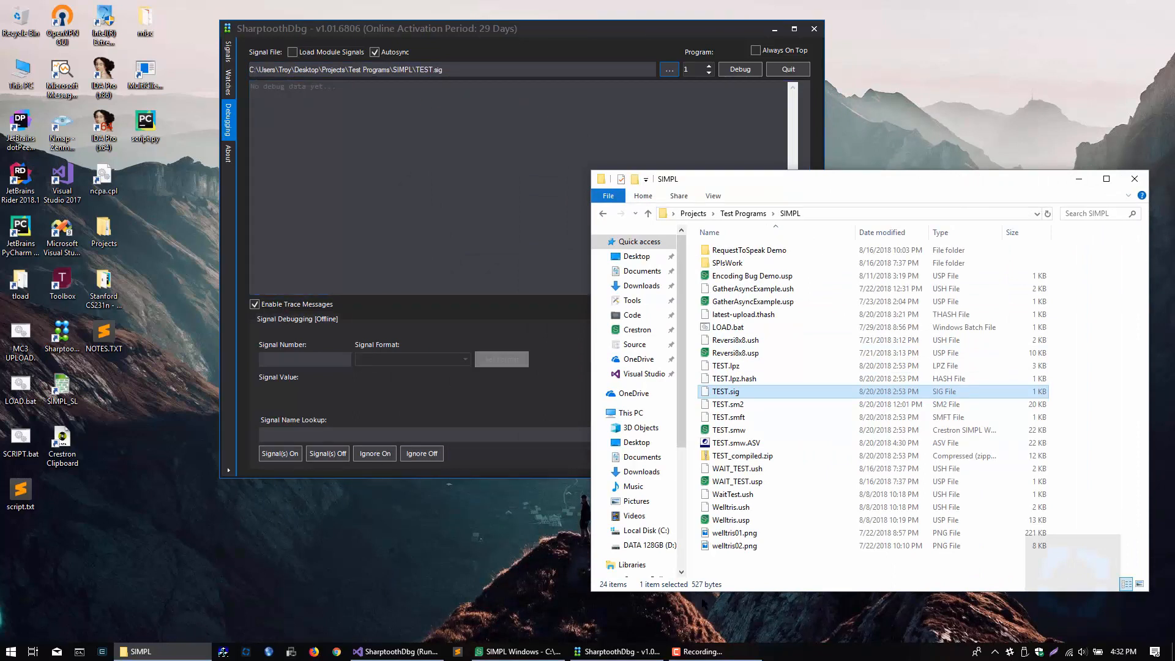
{"action": "left_click", "coordinate": [740, 404]}
{"action": "left_click", "coordinate": [738, 392]}
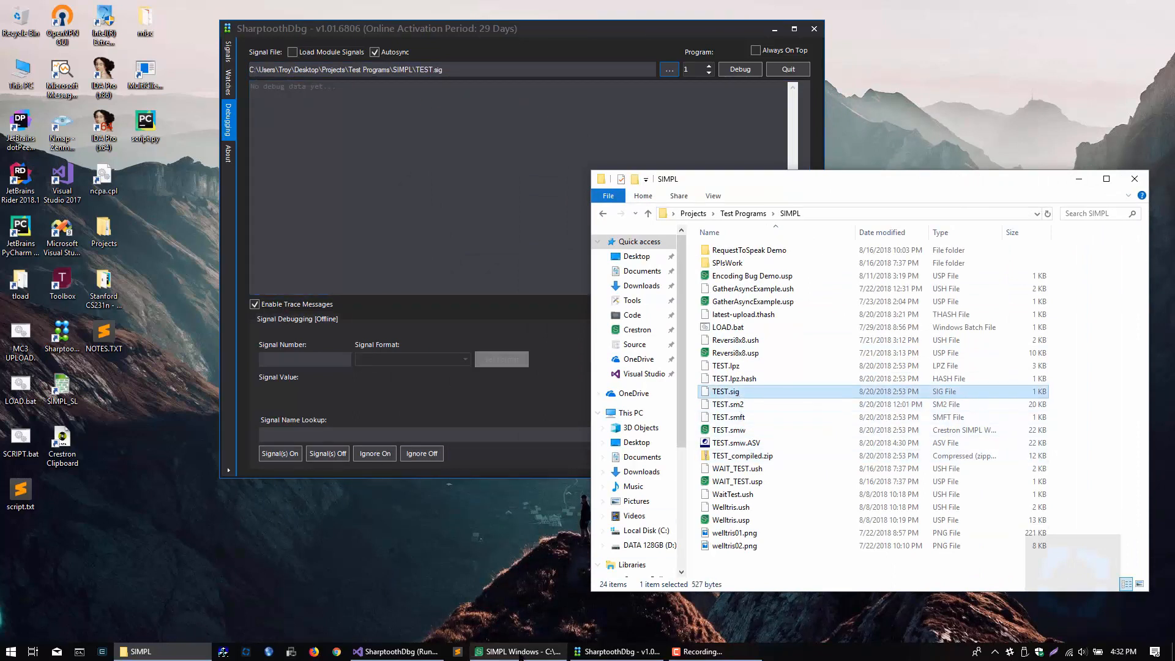
Step: In SIMPL Windows, examine the signals of the TapCountTrigger and Serial I/O symbols in TEST.smw, and minimise the program
{"action": "left_click", "coordinate": [518, 651]}
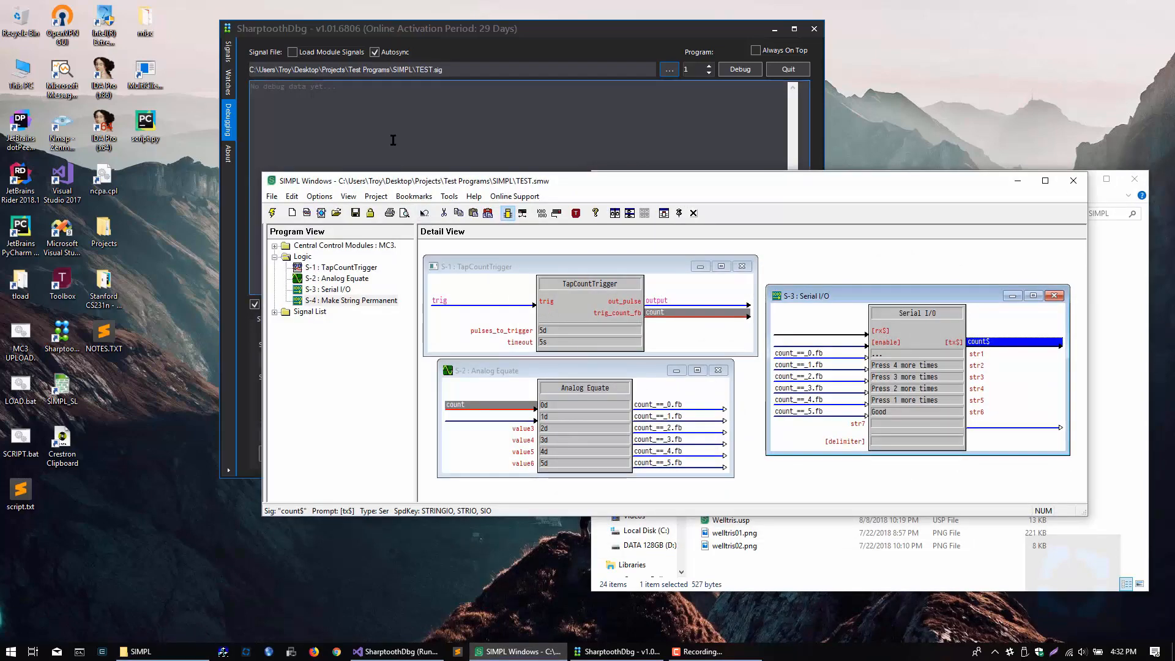
{"action": "left_click", "coordinate": [451, 302]}
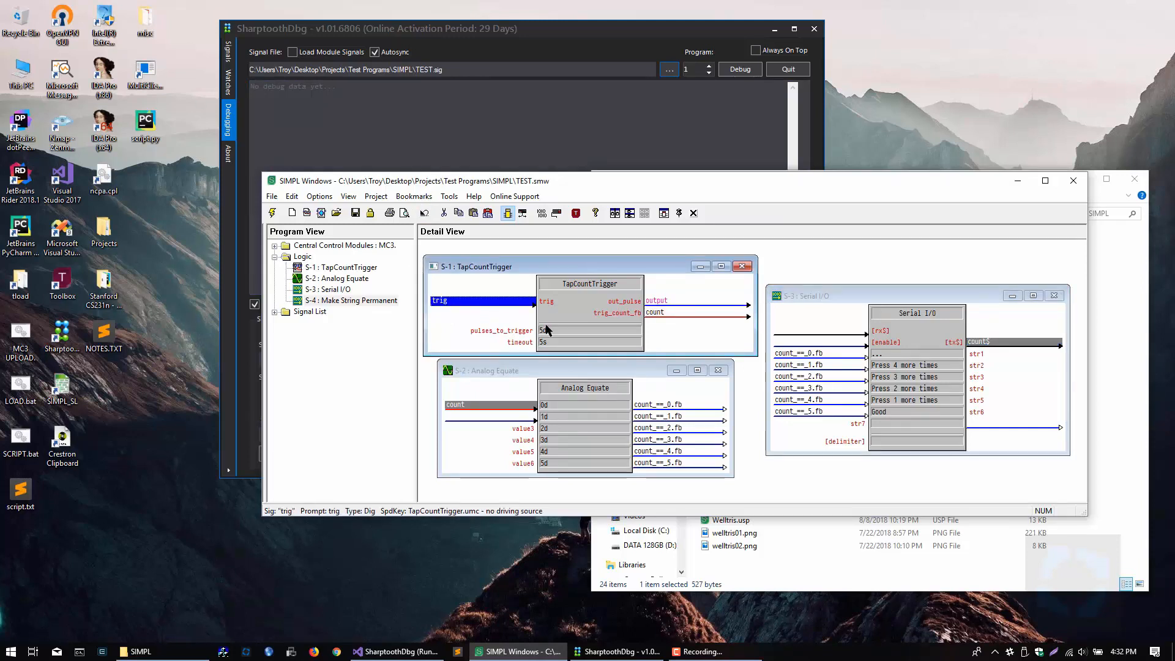
{"action": "left_click", "coordinate": [656, 300]}
{"action": "left_click", "coordinate": [659, 313]}
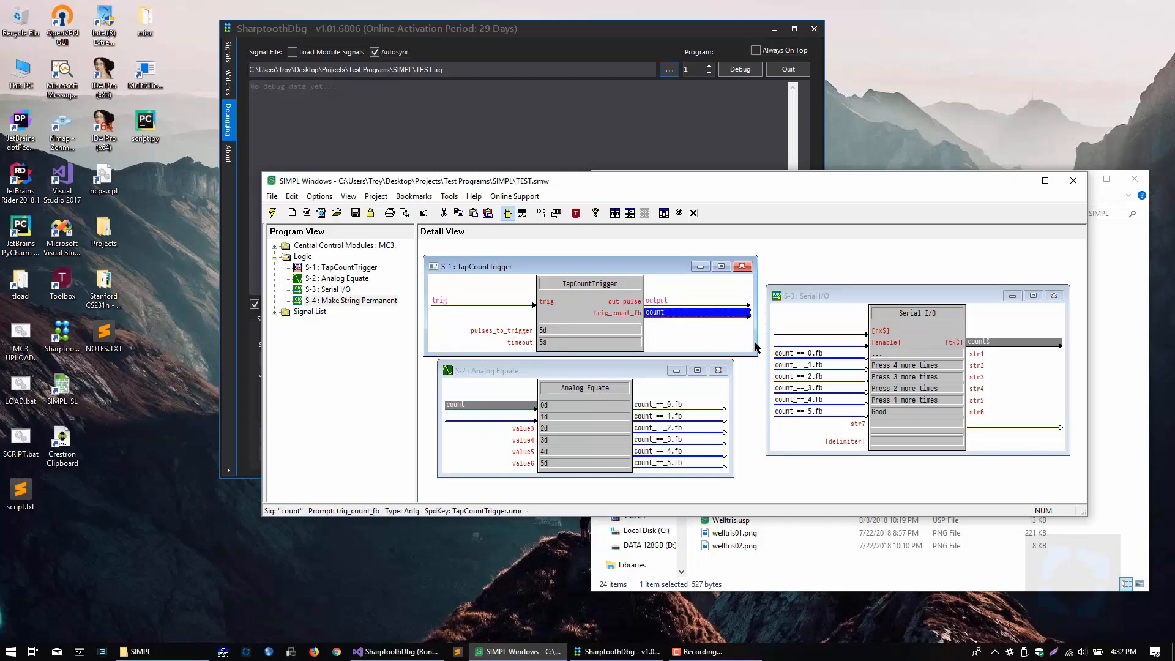
{"action": "left_click", "coordinate": [794, 354]}
{"action": "left_click", "coordinate": [794, 364]}
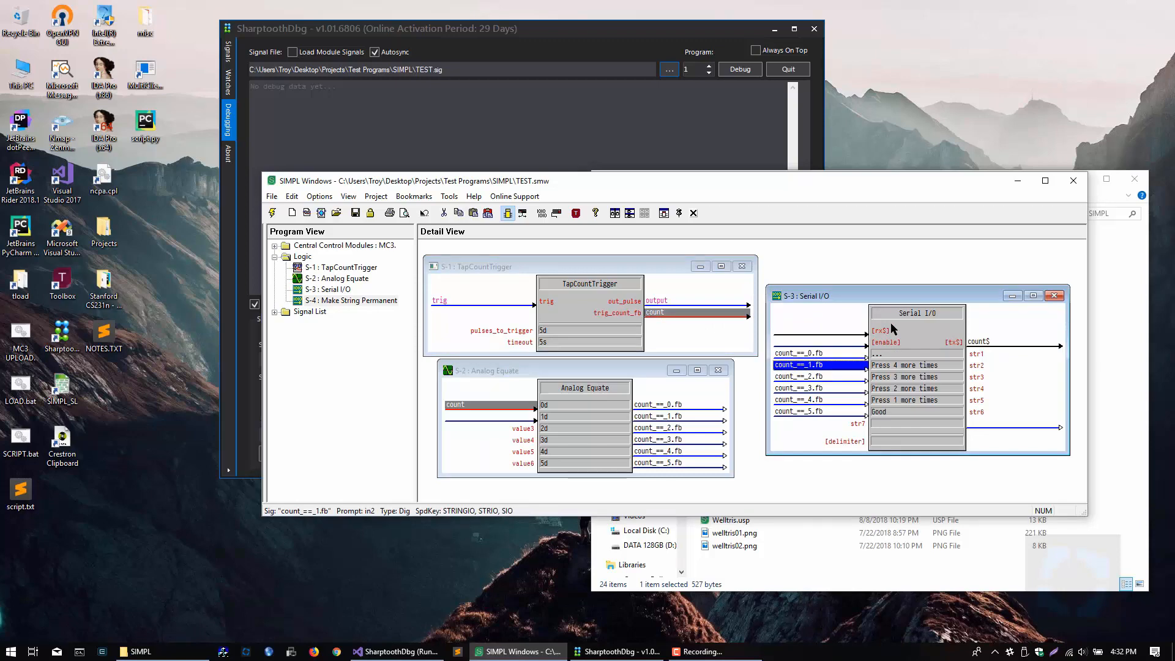
{"action": "left_click", "coordinate": [1024, 177]}
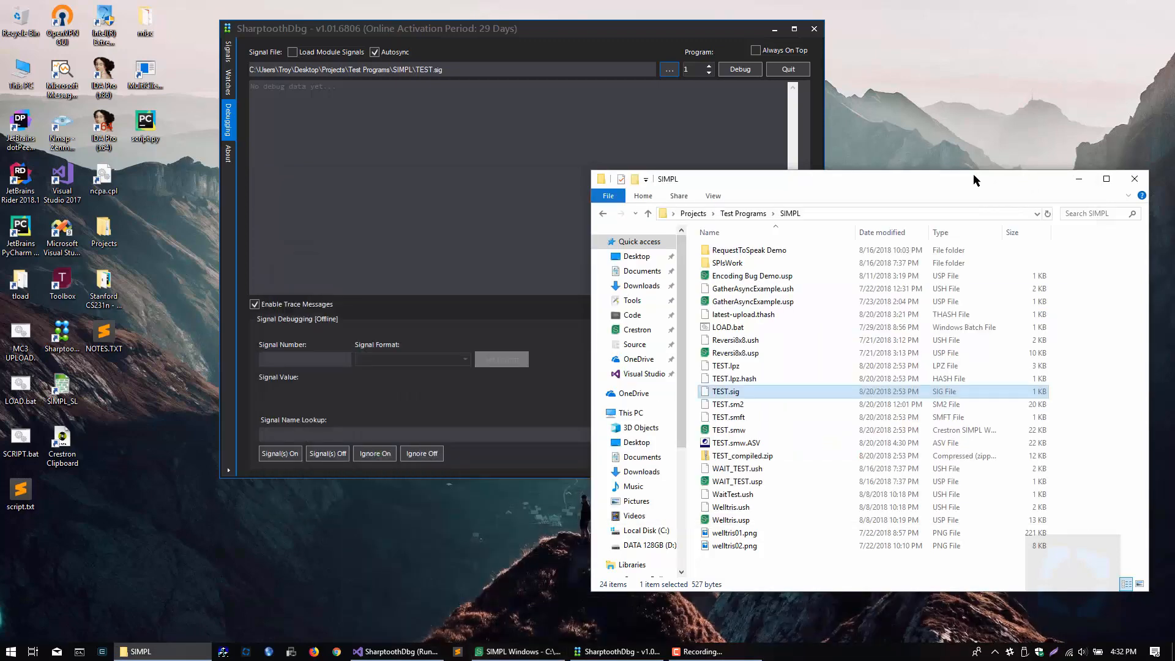
Step: Turn on Always On Top for the debugger and position its window over an empty Sublime Text window
{"action": "left_click", "coordinate": [479, 168]}
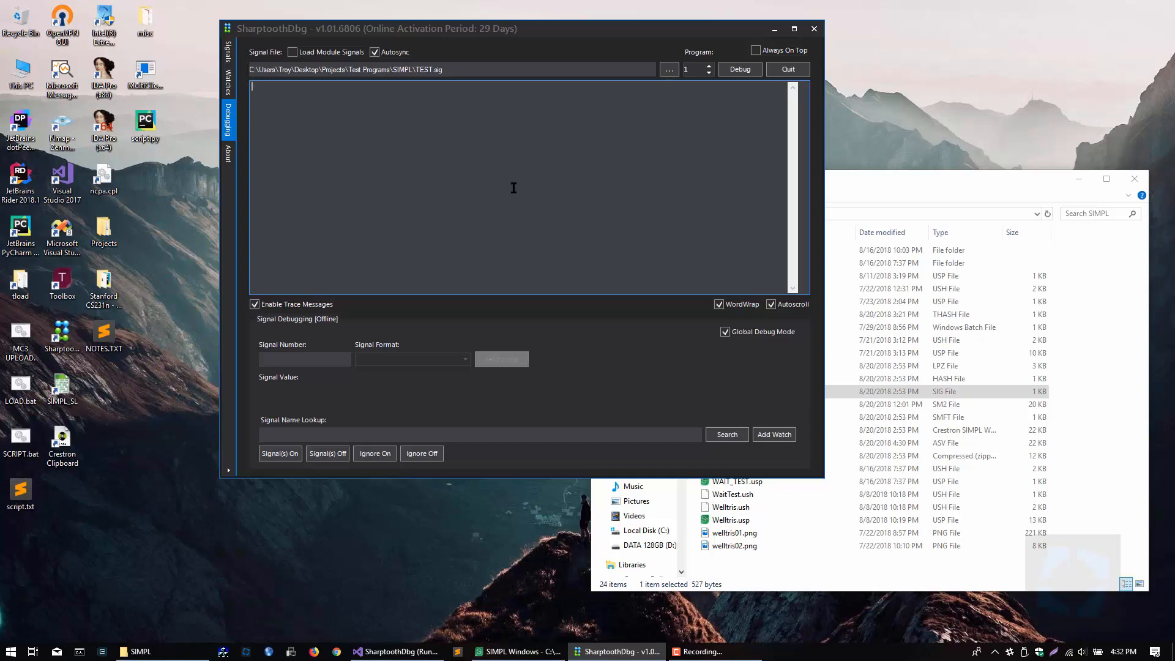
{"action": "left_click", "coordinate": [757, 51]}
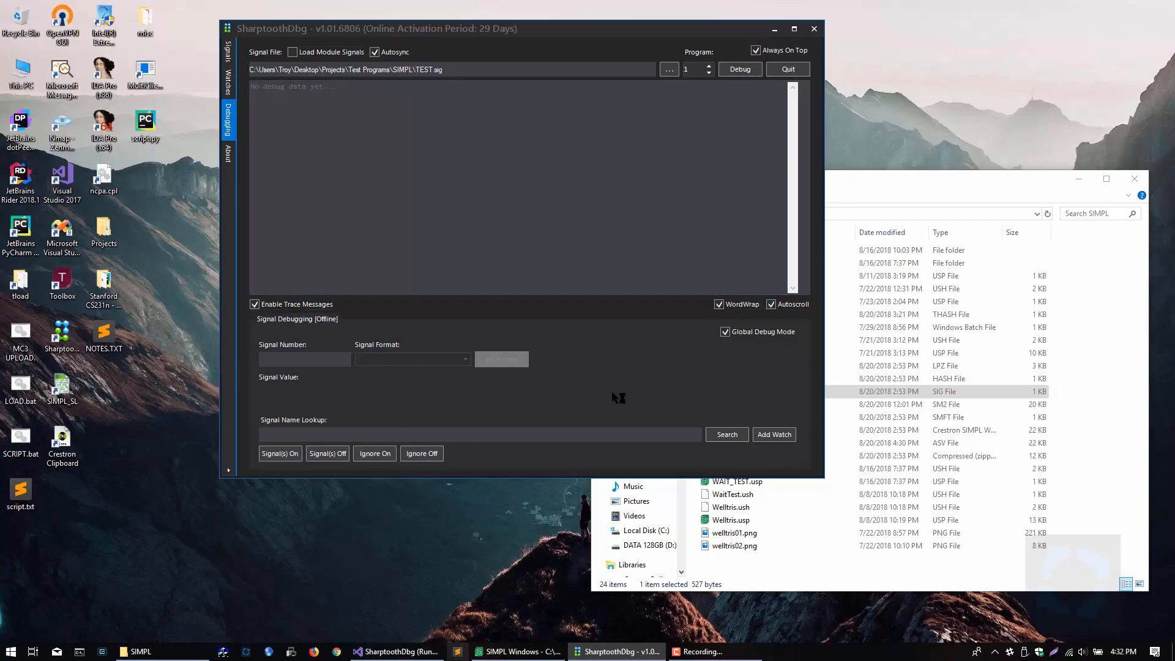
{"action": "left_click_drag", "start_coordinate": [474, 30], "coordinate": [345, 63]}
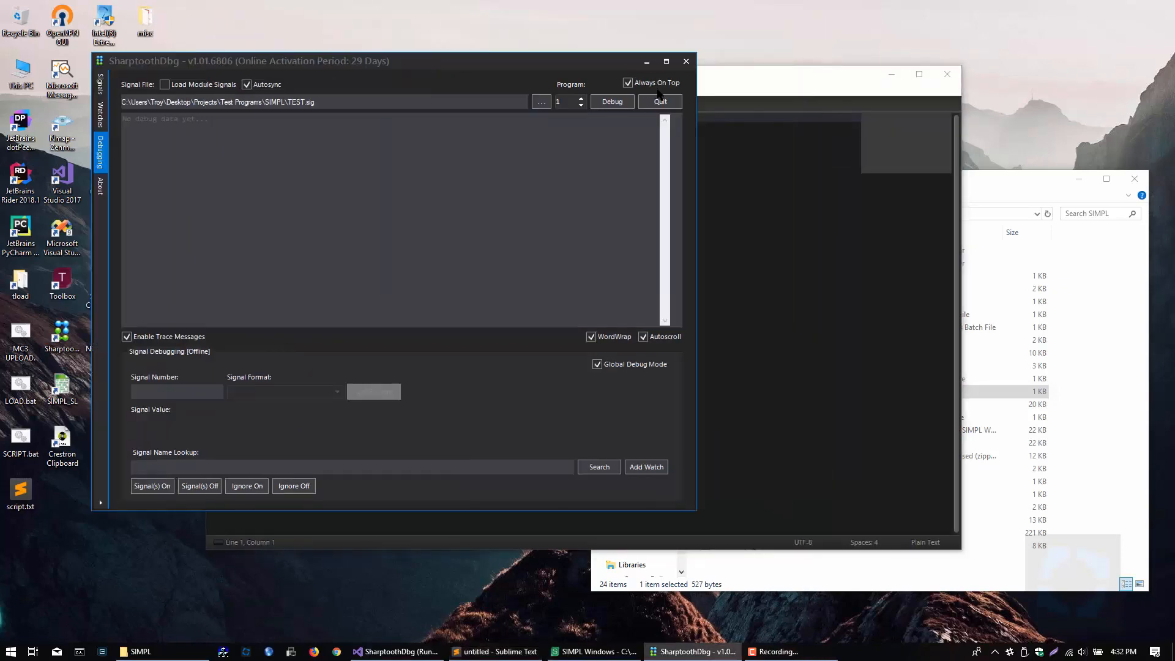
{"action": "left_click_drag", "start_coordinate": [734, 80], "coordinate": [855, 88]}
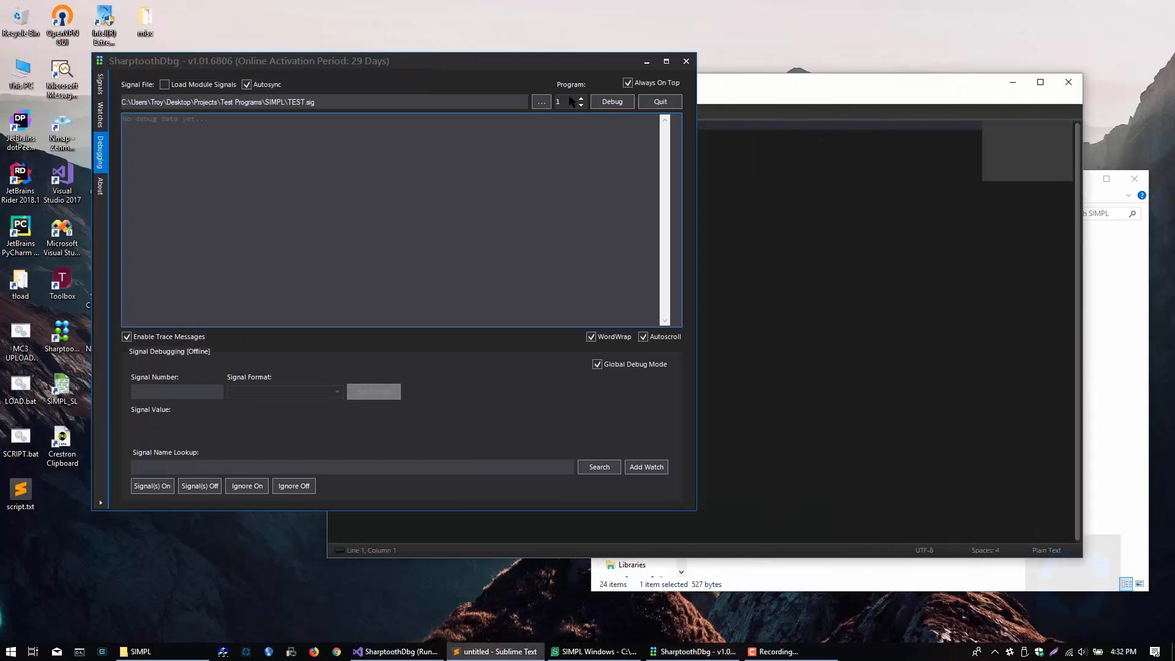
{"action": "left_click_drag", "start_coordinate": [347, 62], "coordinate": [838, 85]}
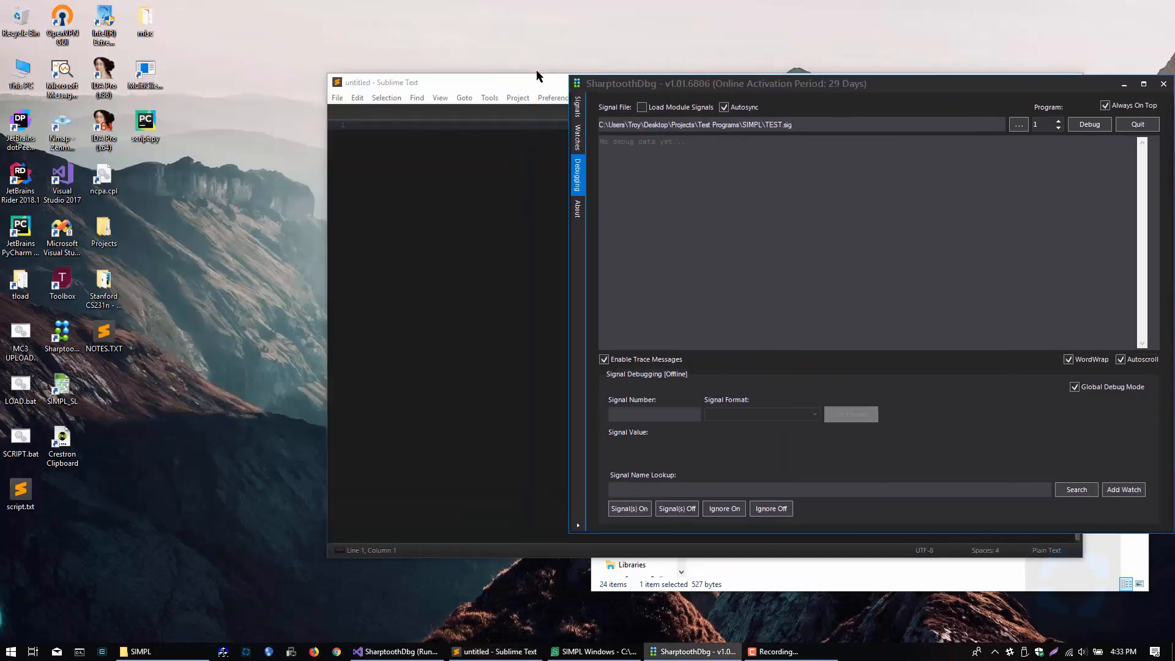
Step: Place the Sublime Text window partly beneath the debugger and write "this is a test" in its empty file
{"action": "left_click", "coordinate": [337, 97]}
{"action": "left_click", "coordinate": [338, 96]}
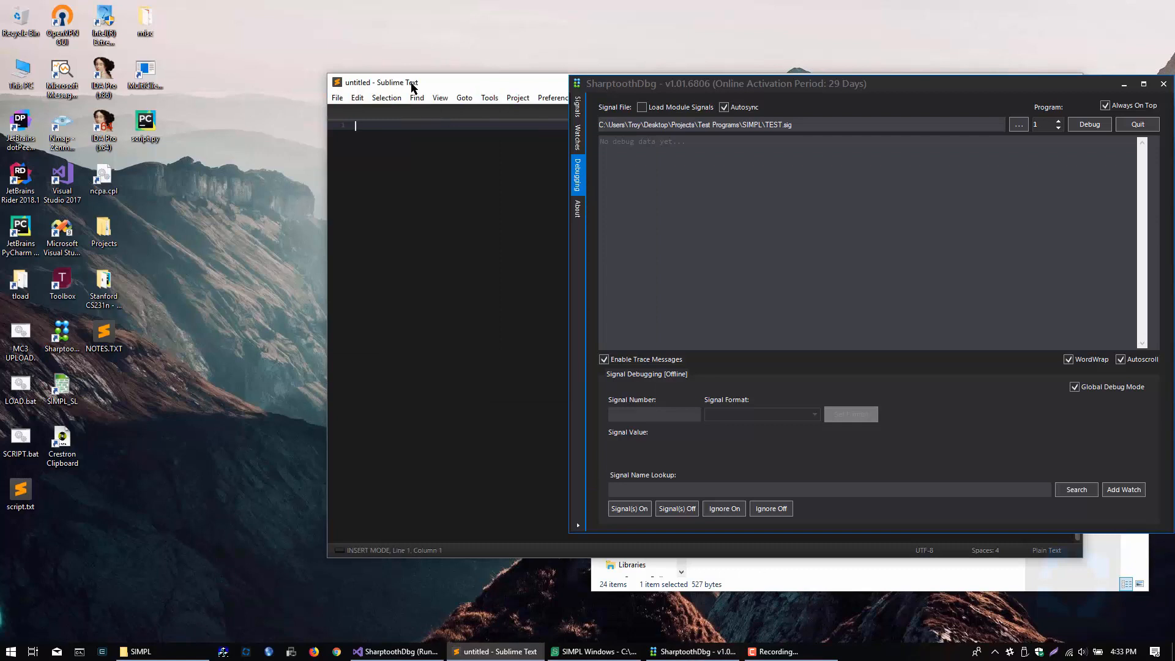
{"action": "left_click_drag", "start_coordinate": [412, 82], "coordinate": [123, 165]}
{"action": "left_click_drag", "start_coordinate": [667, 88], "coordinate": [654, 25]}
{"action": "left_click", "coordinate": [628, 92]}
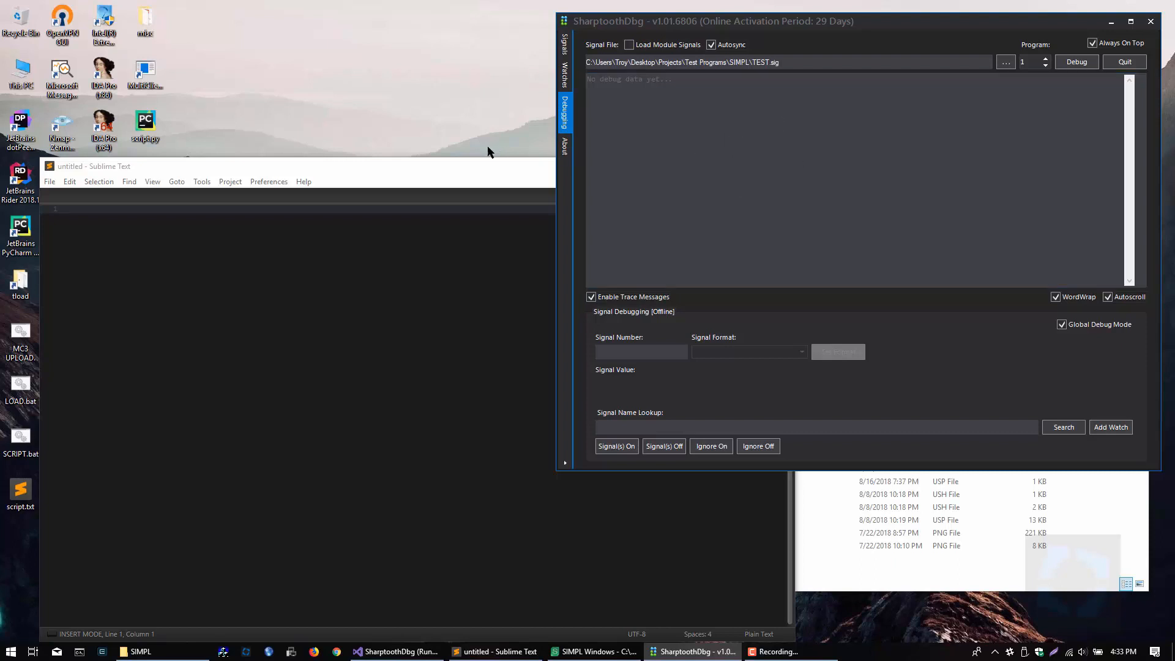
{"action": "left_click", "coordinate": [462, 169]}
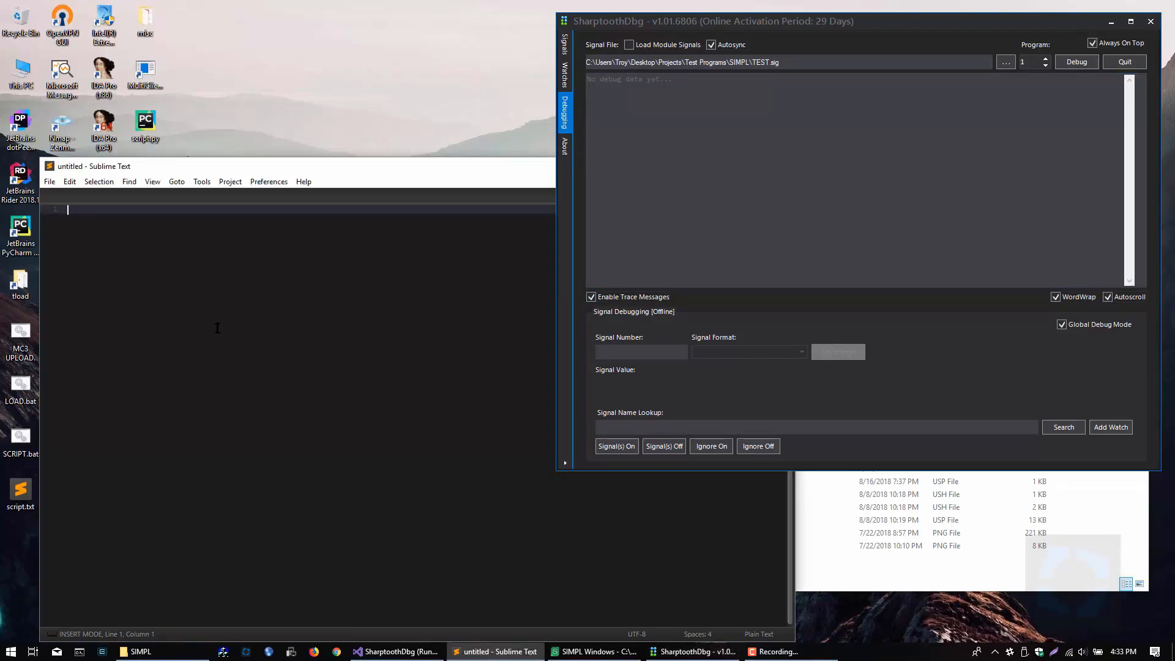
{"action": "type", "text": "t"}
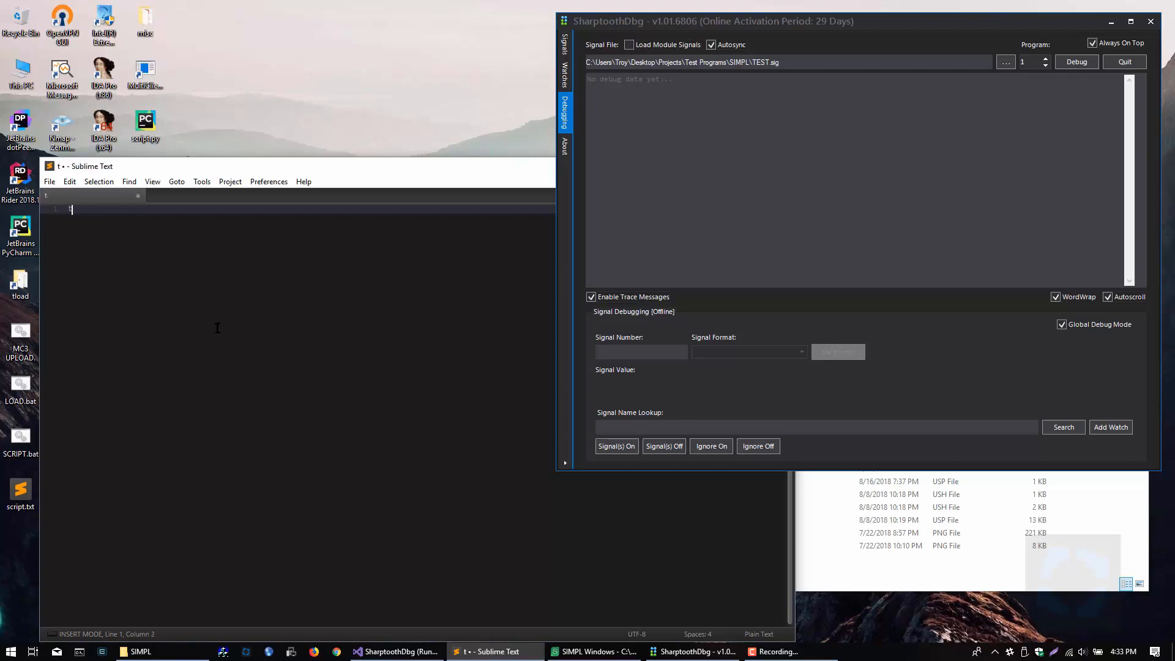
{"action": "type", "text": "his is a test"}
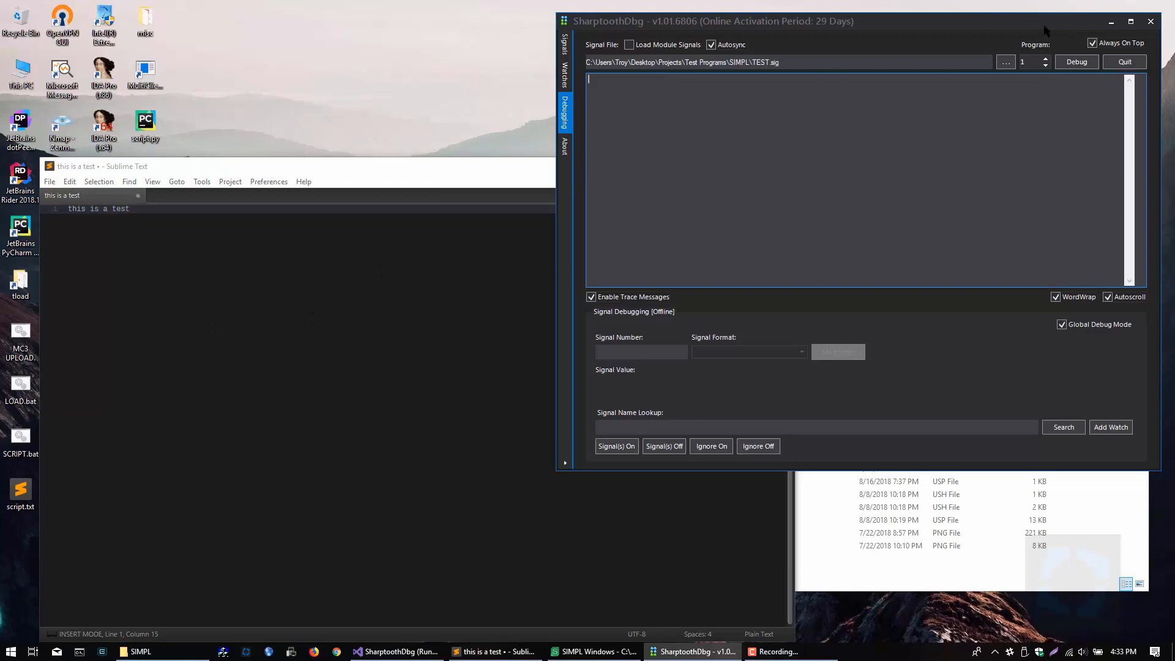
Step: Turn off the debugger's Always On Top, close Sublime Text without saving, and move the debugger back beside the SIMPL folder
{"action": "left_click", "coordinate": [1092, 43]}
{"action": "left_click", "coordinate": [541, 171]}
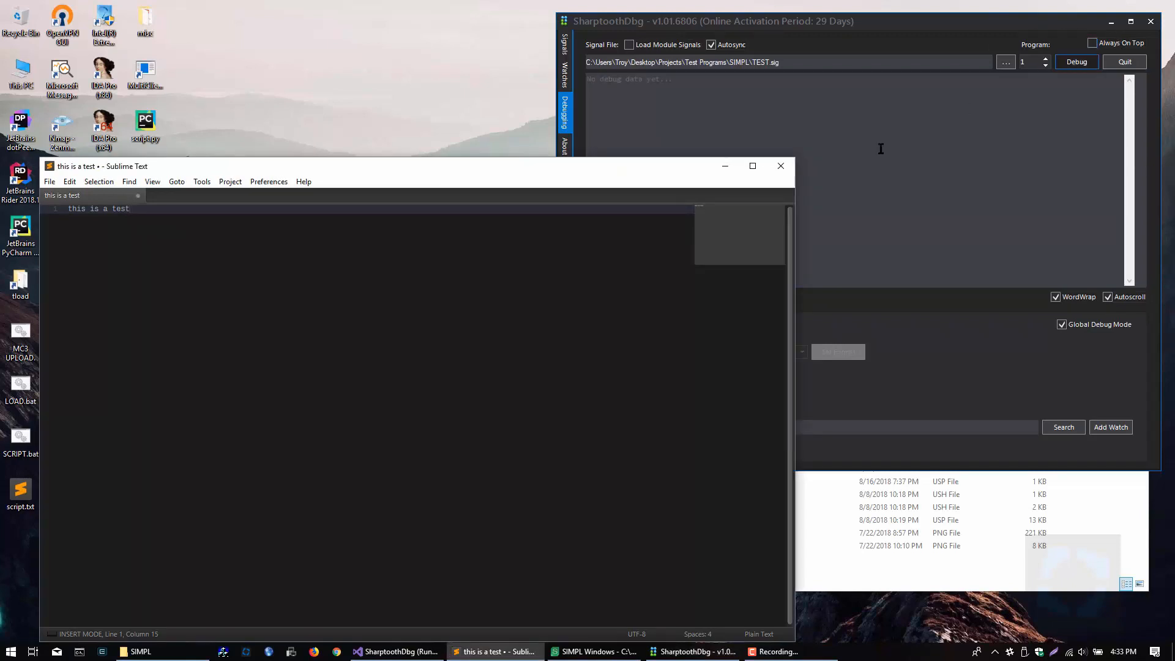
{"action": "left_click", "coordinate": [781, 166]}
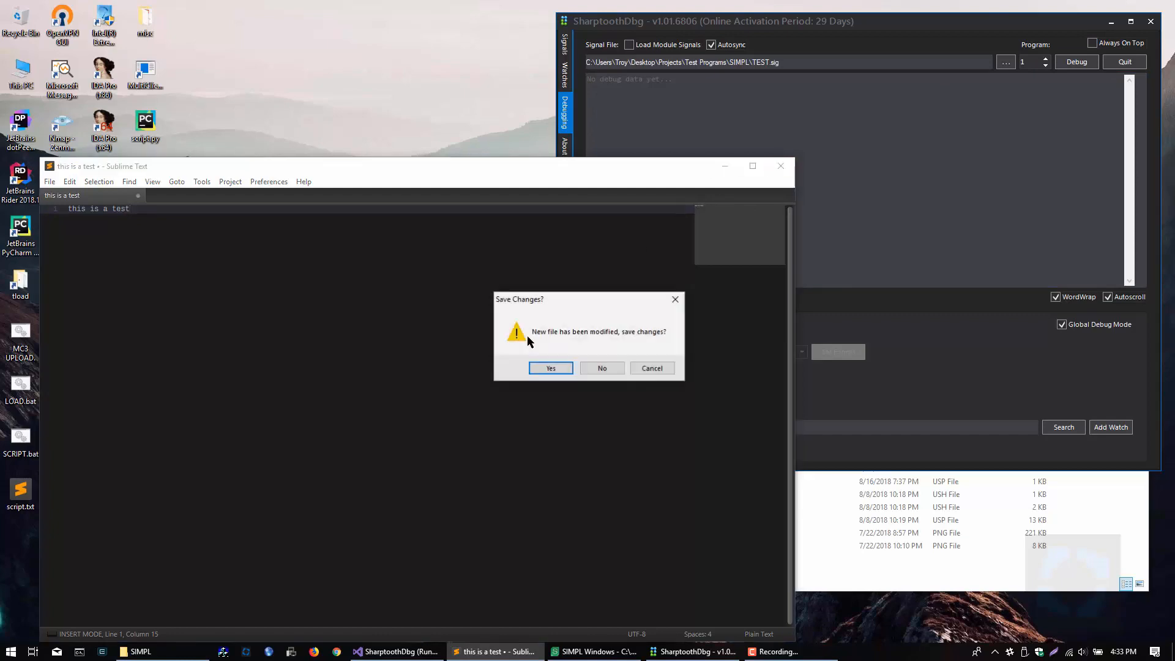
{"action": "left_click", "coordinate": [603, 367]}
{"action": "left_click_drag", "start_coordinate": [759, 27], "coordinate": [439, 39]}
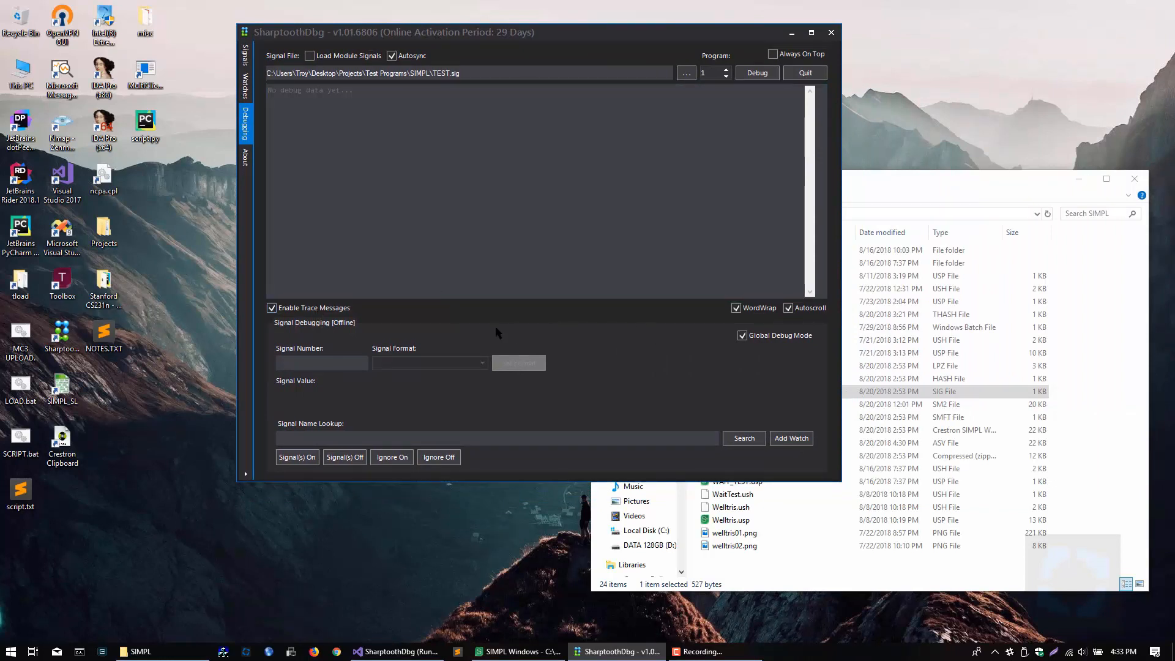
Step: Switch WordWrap and Autoscroll off and on again for the debug output
{"action": "left_click", "coordinate": [749, 314]}
{"action": "left_click", "coordinate": [748, 311]}
{"action": "left_click", "coordinate": [789, 308]}
{"action": "left_click", "coordinate": [789, 309]}
{"action": "left_click", "coordinate": [683, 186]}
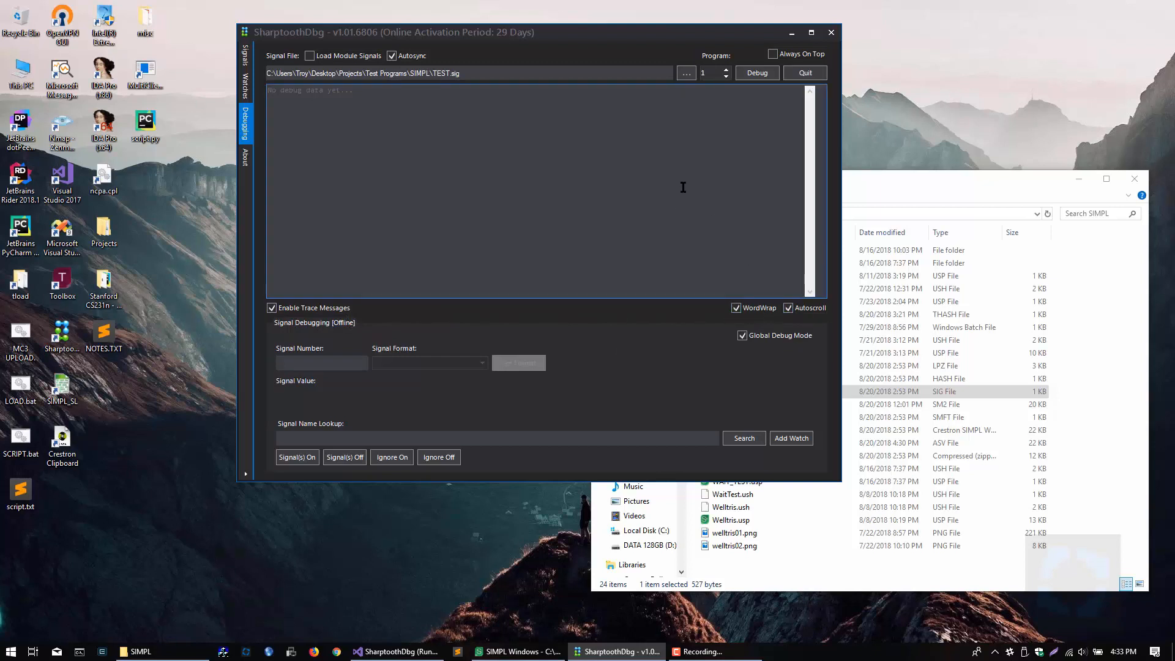
{"action": "left_click", "coordinate": [788, 308]}
{"action": "left_click", "coordinate": [788, 308]}
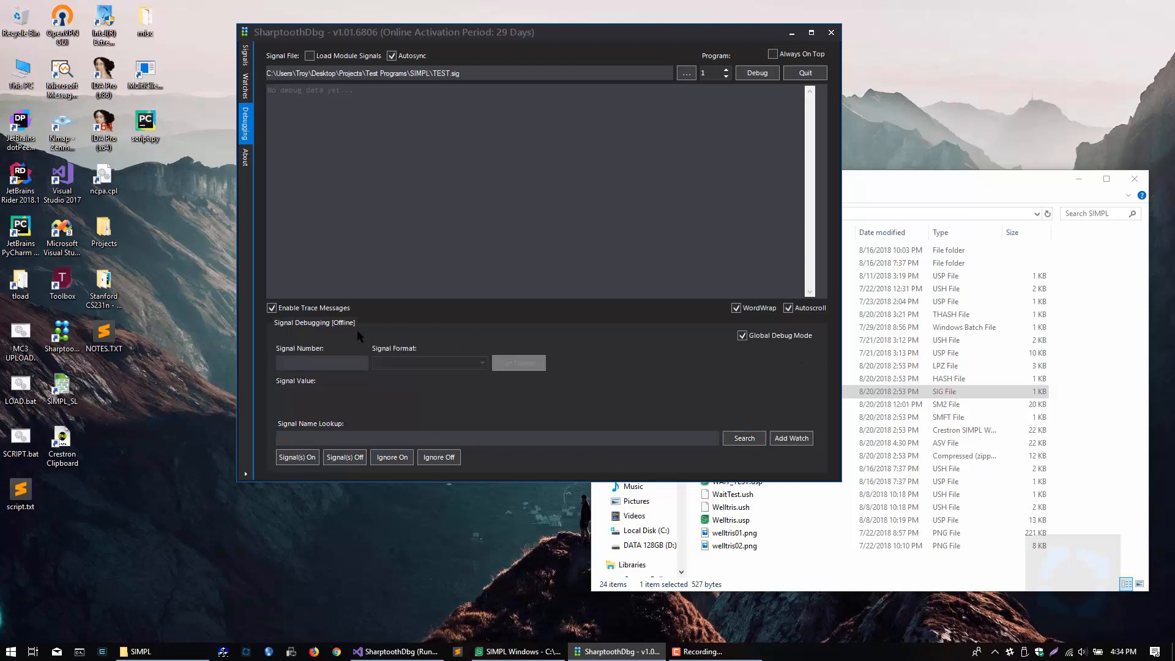
Step: Start debugging, view the TCP and RS-232 connection settings, and try connecting by USB
{"action": "left_click", "coordinate": [759, 73]}
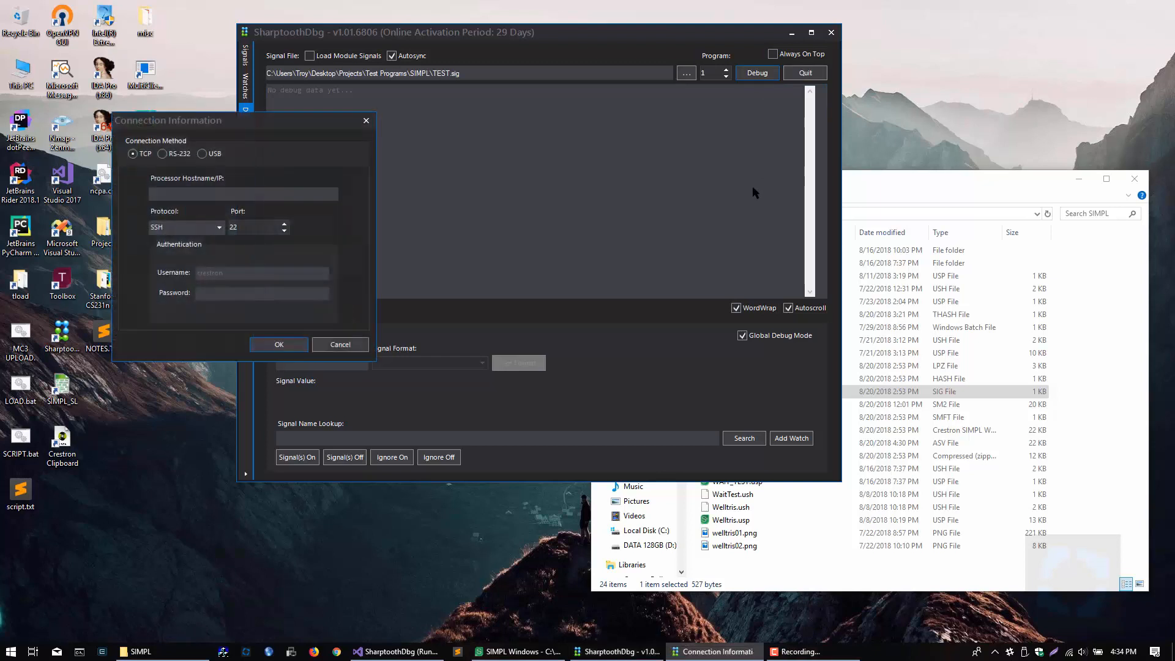
{"action": "left_click_drag", "start_coordinate": [268, 127], "coordinate": [519, 115]}
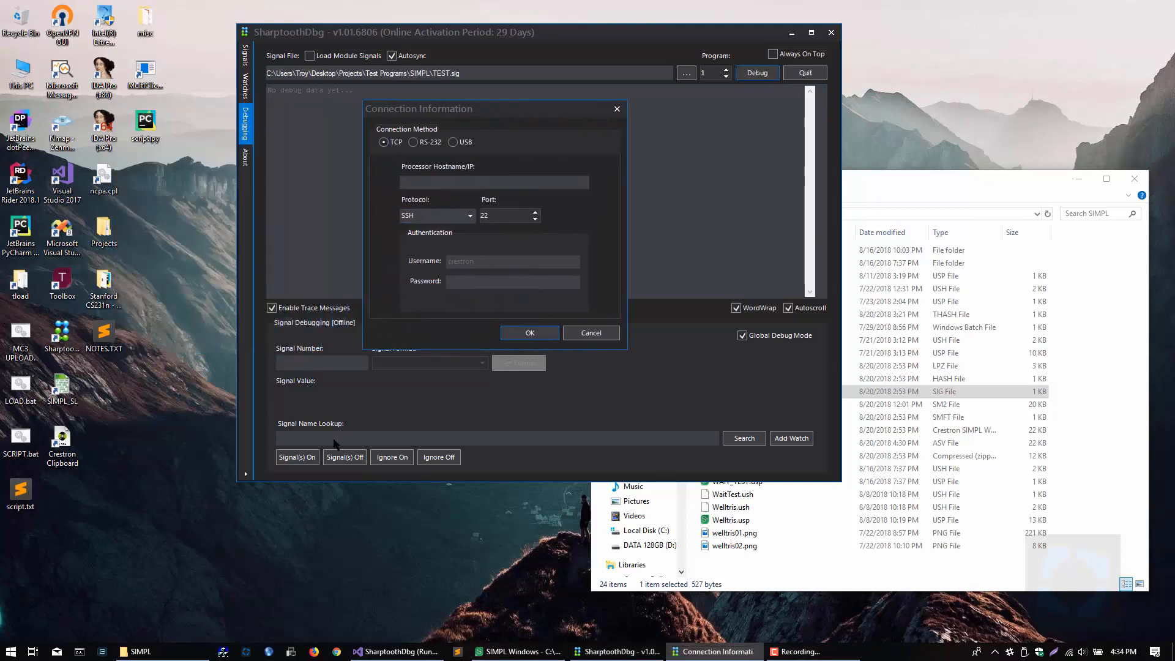
{"action": "left_click", "coordinate": [436, 179]}
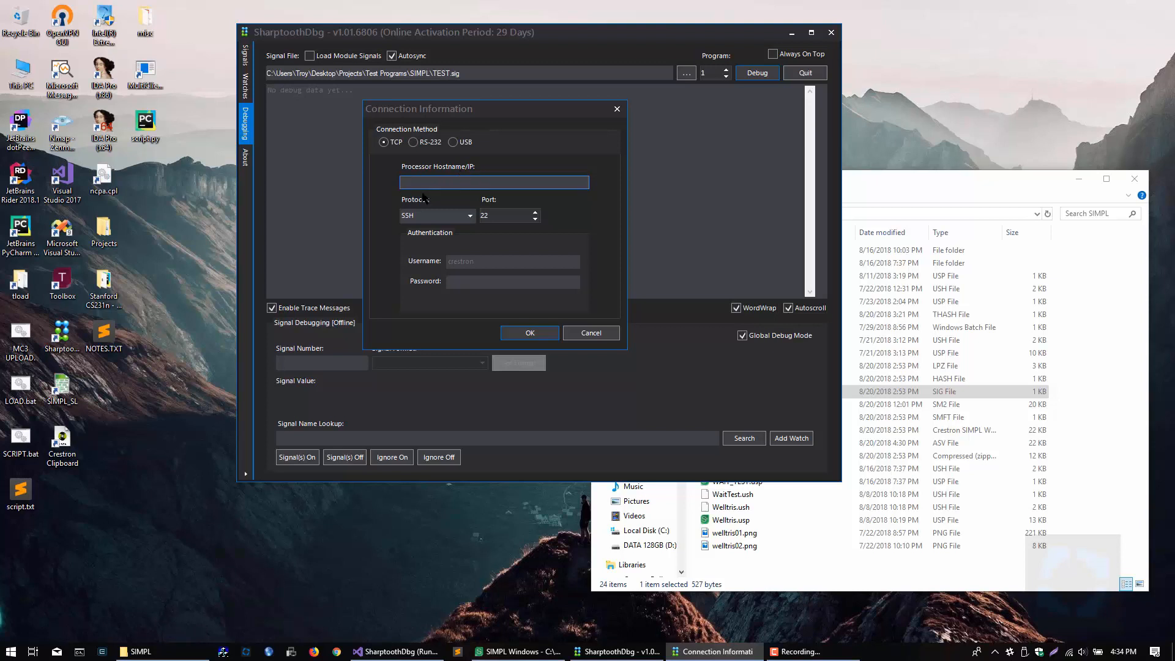
{"action": "left_click", "coordinate": [427, 143]}
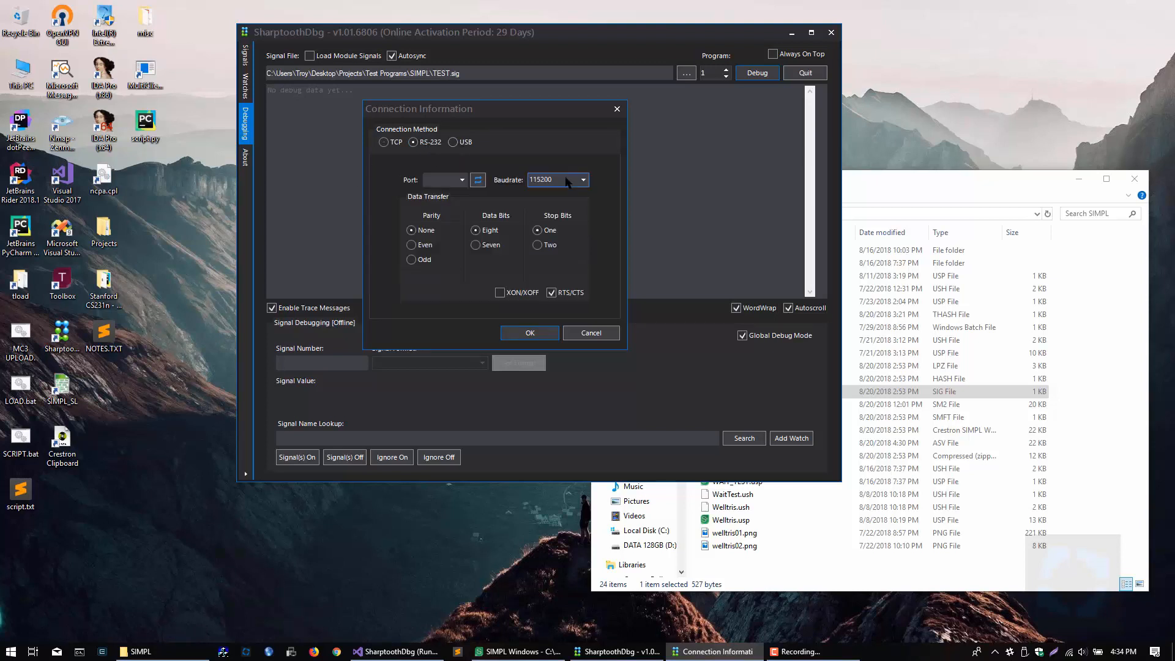
{"action": "left_click", "coordinate": [454, 142]}
{"action": "left_click", "coordinate": [529, 334]}
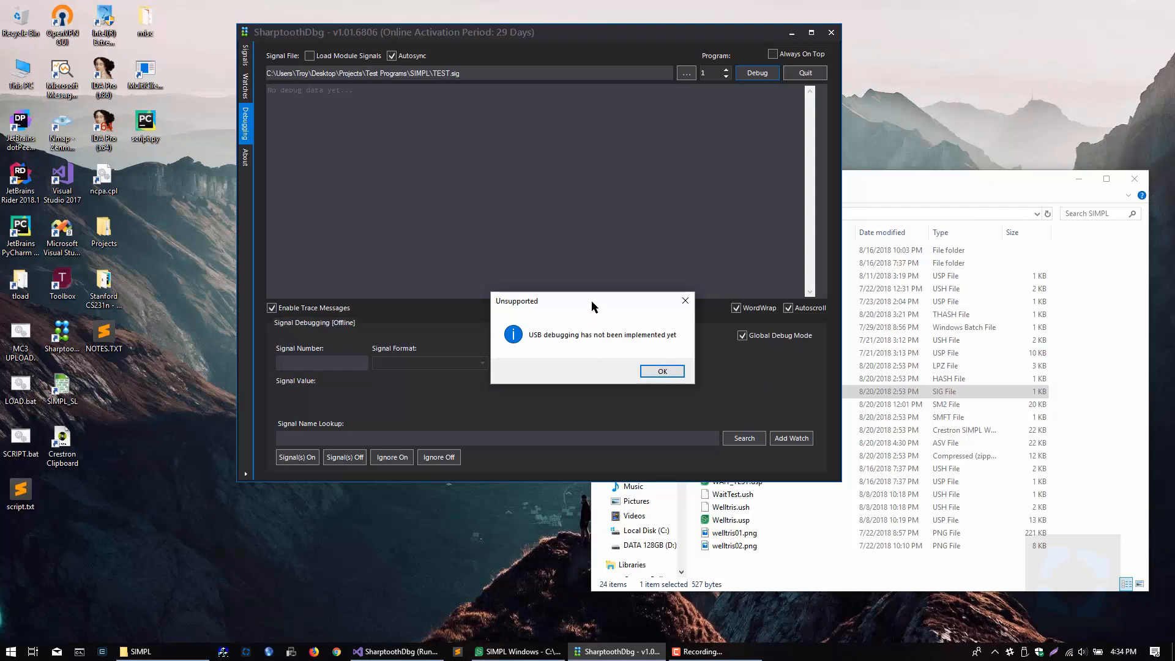
{"action": "left_click_drag", "start_coordinate": [592, 300], "coordinate": [492, 147]}
{"action": "left_click", "coordinate": [561, 219]}
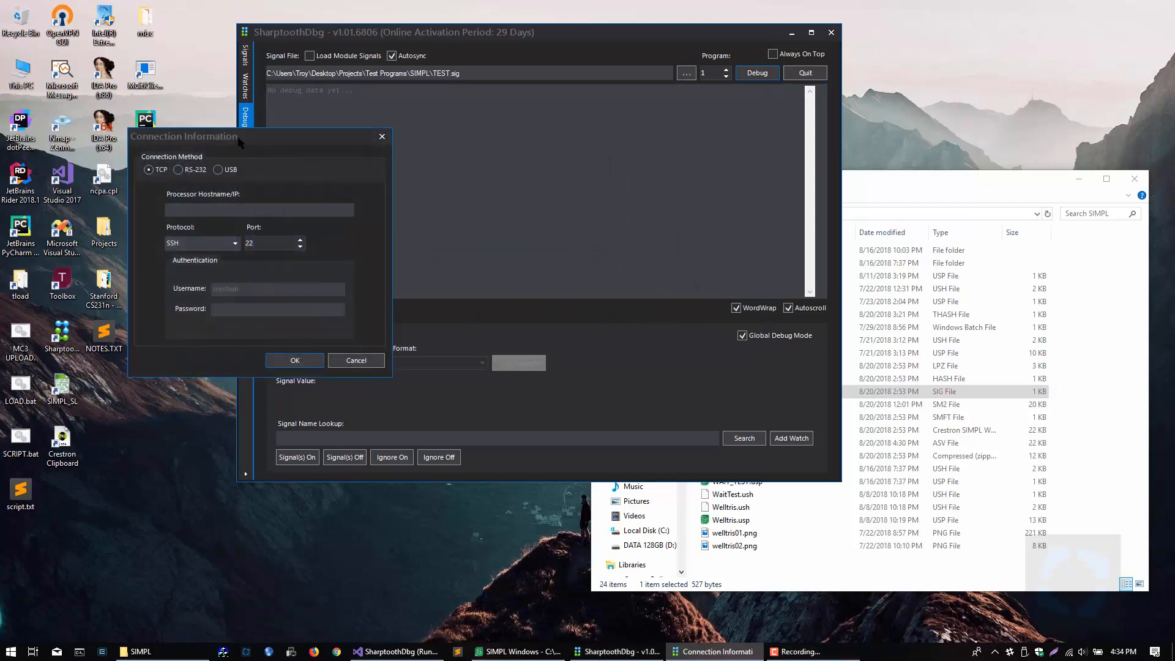
Step: With the connection settings open again, view the RS-232 options and choose TCP as the connection method
{"action": "left_click_drag", "start_coordinate": [239, 143], "coordinate": [506, 117]}
{"action": "left_click", "coordinate": [460, 147]}
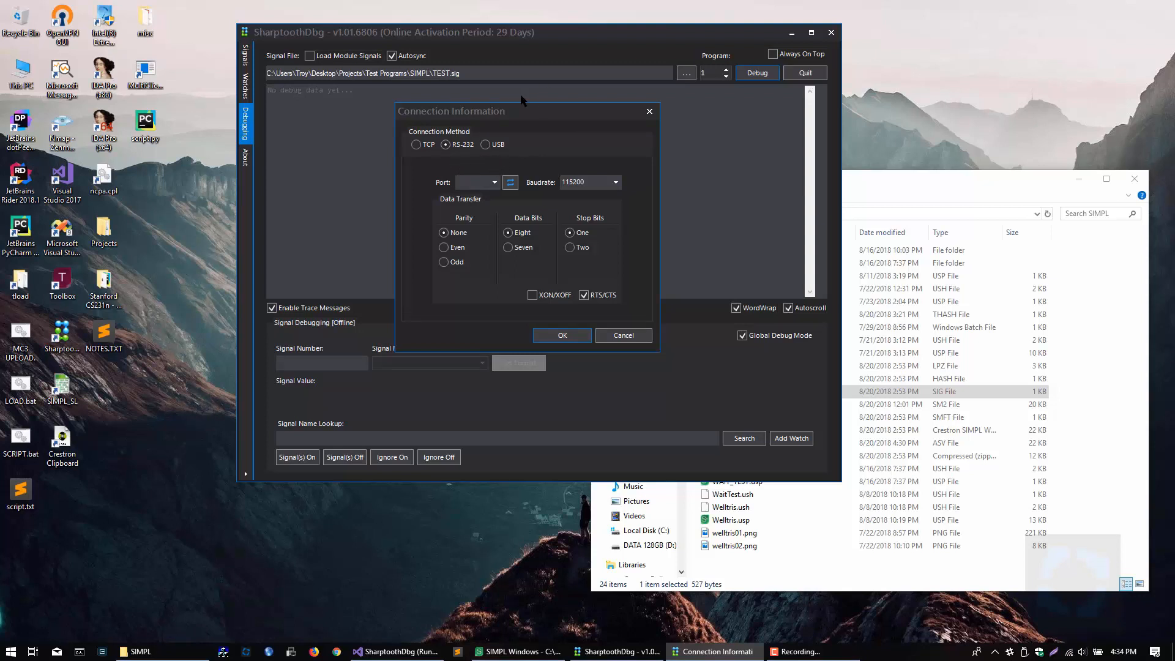
{"action": "left_click", "coordinate": [417, 144]}
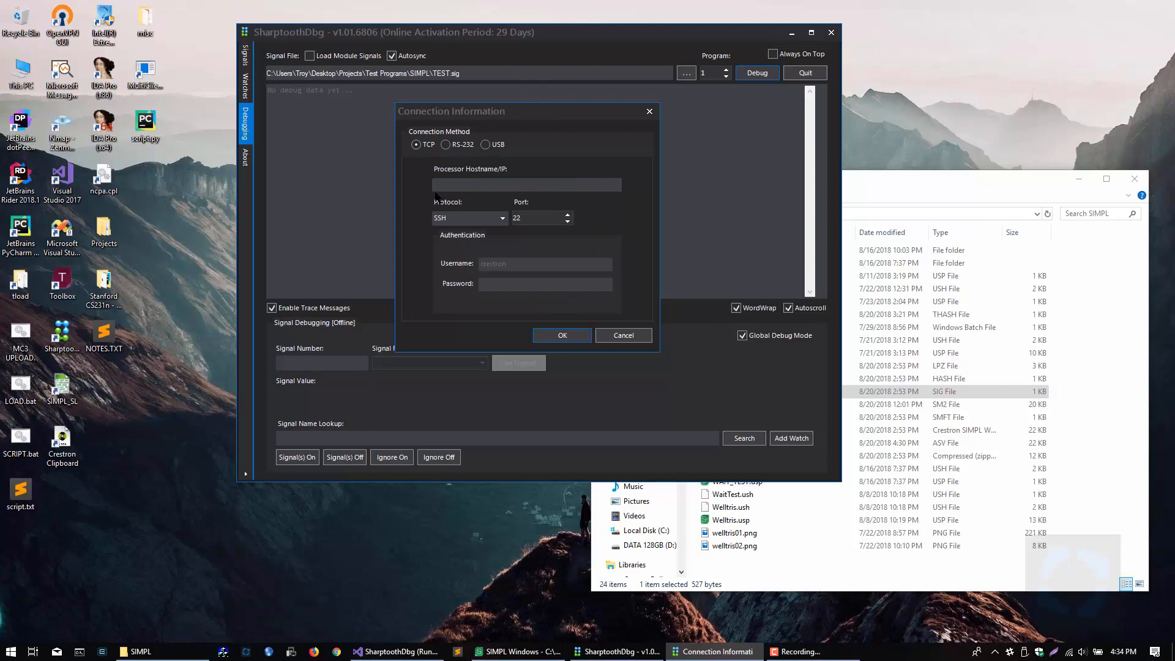
{"action": "left_click", "coordinate": [436, 187]}
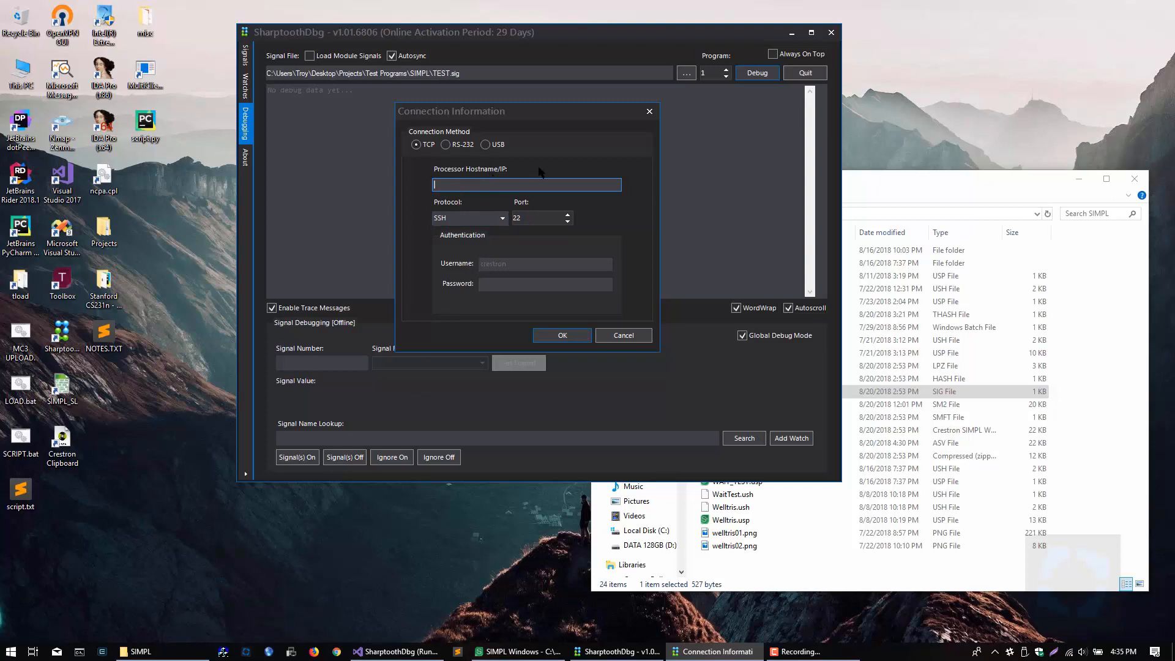
Step: Copy the hostname MC3-7F74FEB2 from CrestronDiscovery and close that program
{"action": "left_click", "coordinate": [269, 651]}
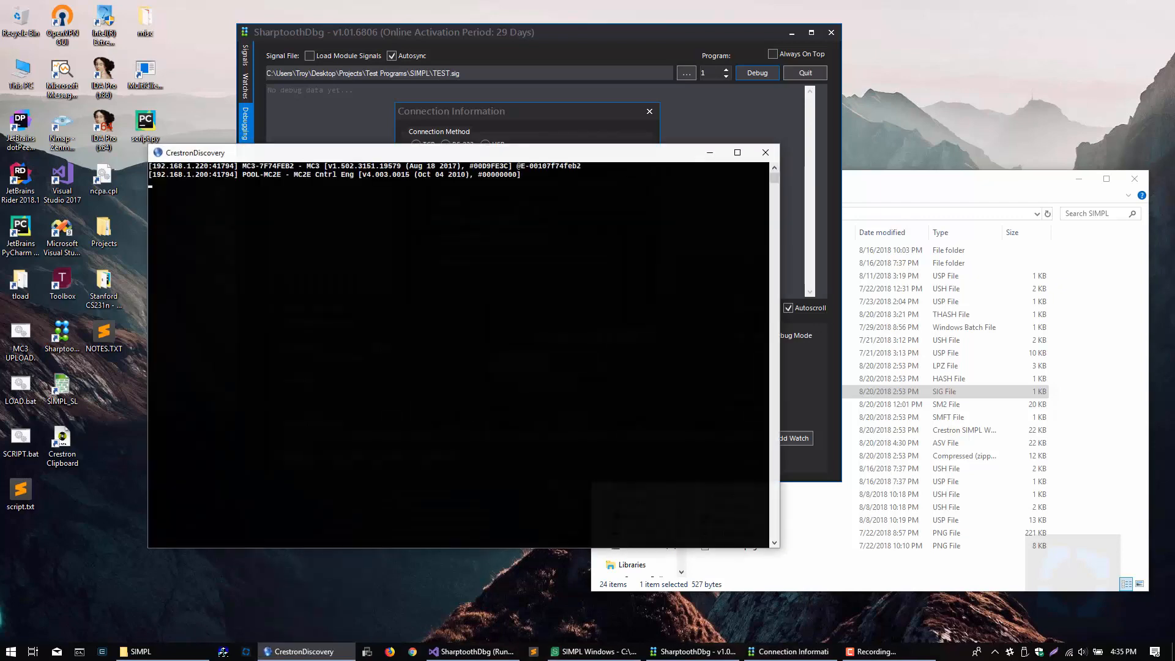
{"action": "left_click_drag", "start_coordinate": [244, 167], "coordinate": [292, 167]}
{"action": "key", "text": "ctrl+c"}
{"action": "left_click", "coordinate": [765, 152]}
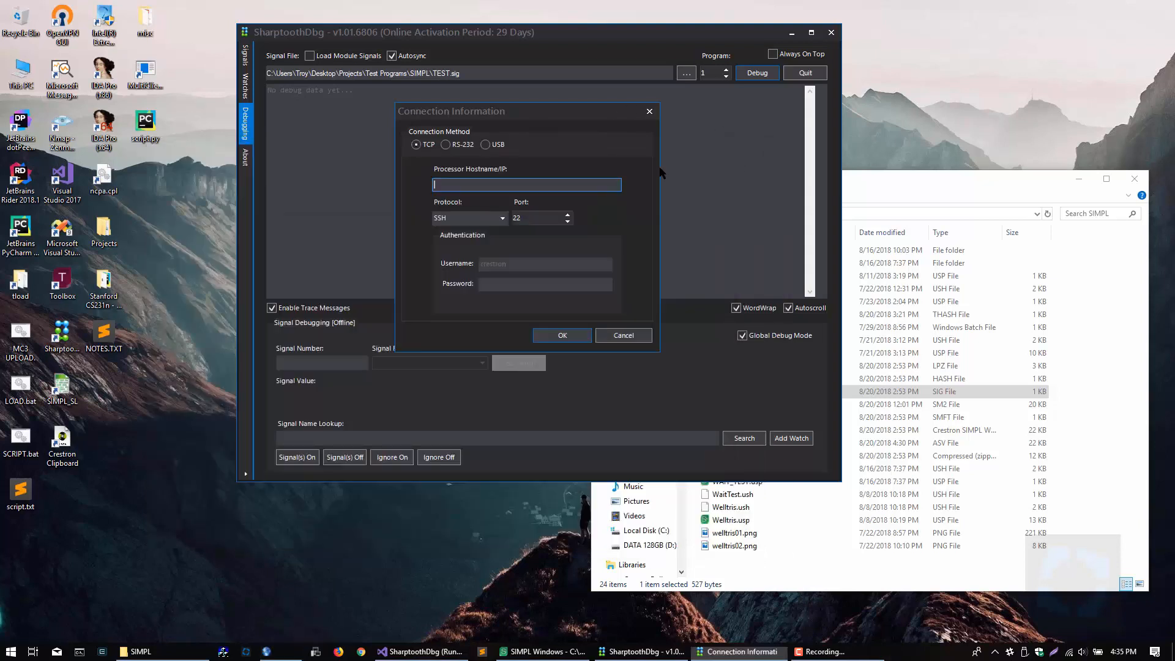
Step: Paste MC3-7F74FEB2 as the processor hostname and set the connection protocol to CTP/SCTP
{"action": "left_click", "coordinate": [462, 185]}
{"action": "key", "text": "ctrl+v"}
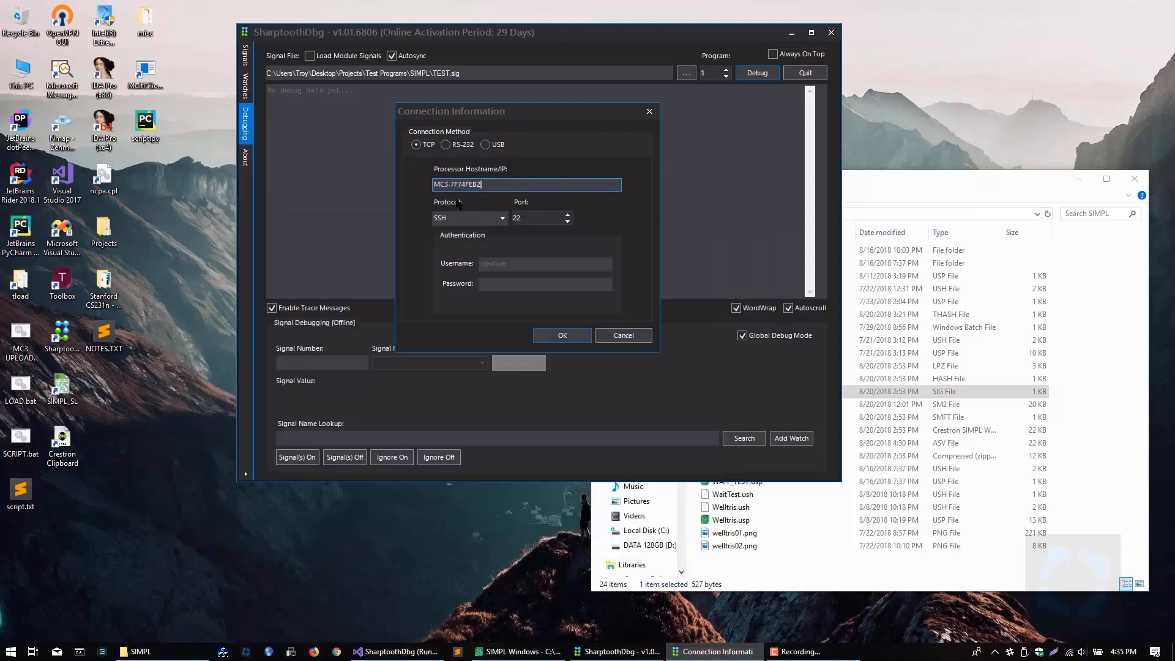
{"action": "left_click_drag", "start_coordinate": [450, 186], "coordinate": [485, 187]}
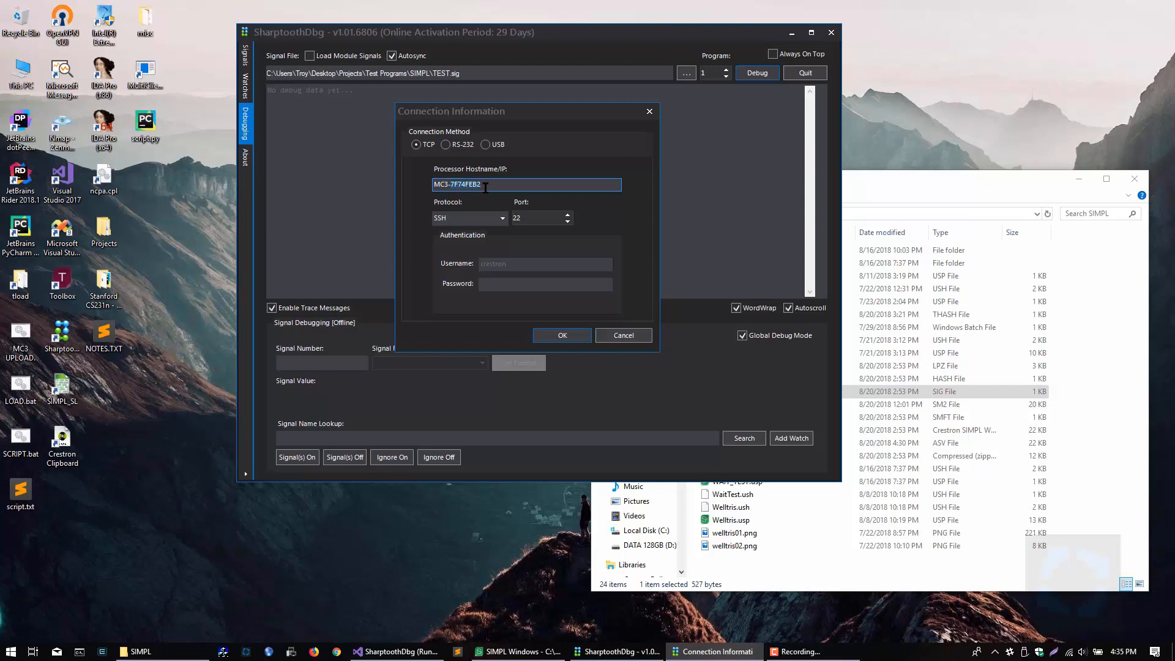
{"action": "left_click", "coordinate": [500, 221]}
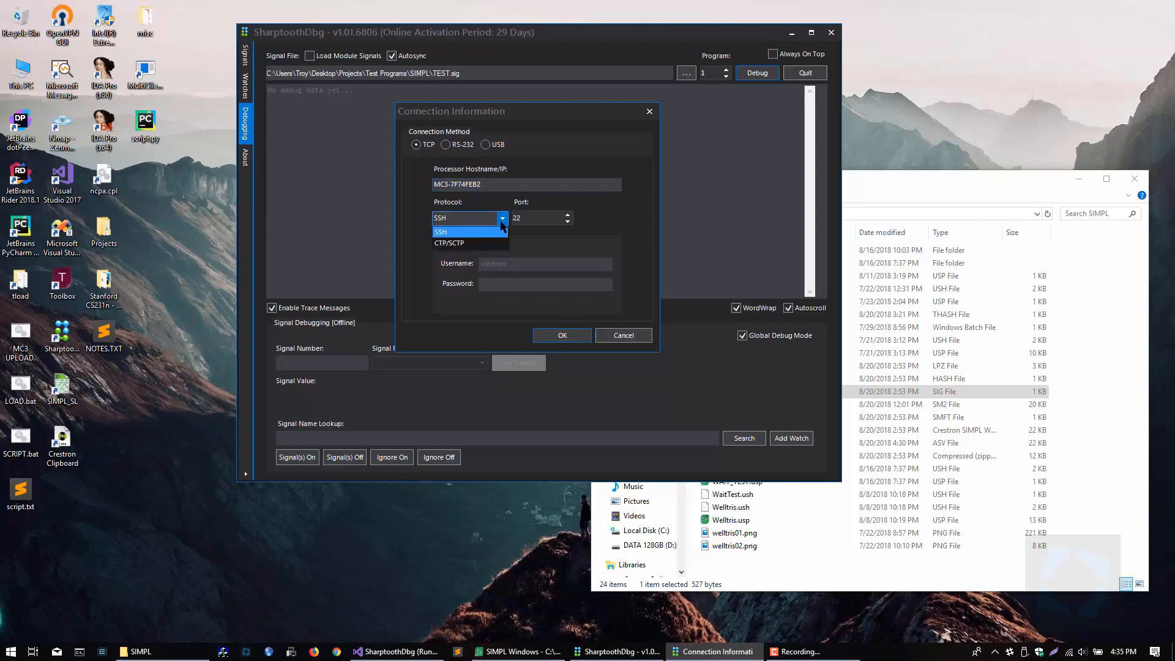
{"action": "left_click", "coordinate": [469, 244]}
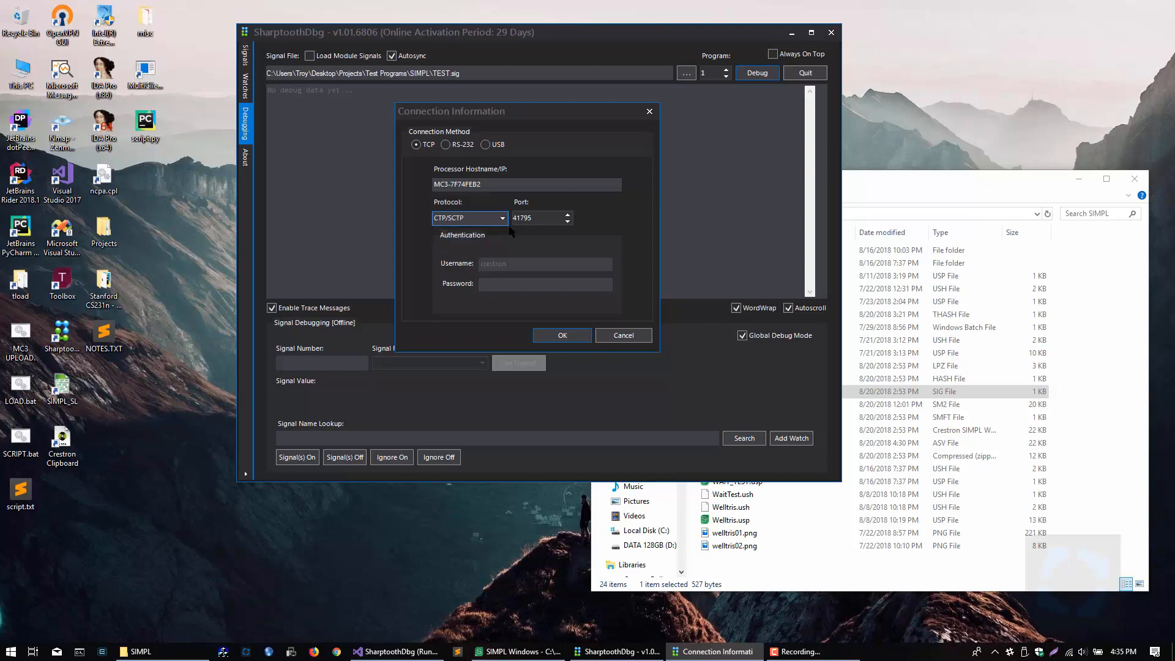
Step: Try port 23 for the CTP/SCTP connection, and switch the connection protocol to SSH
{"action": "key", "text": "Tab"}
{"action": "type", "text": "23"}
{"action": "left_click", "coordinate": [502, 220]}
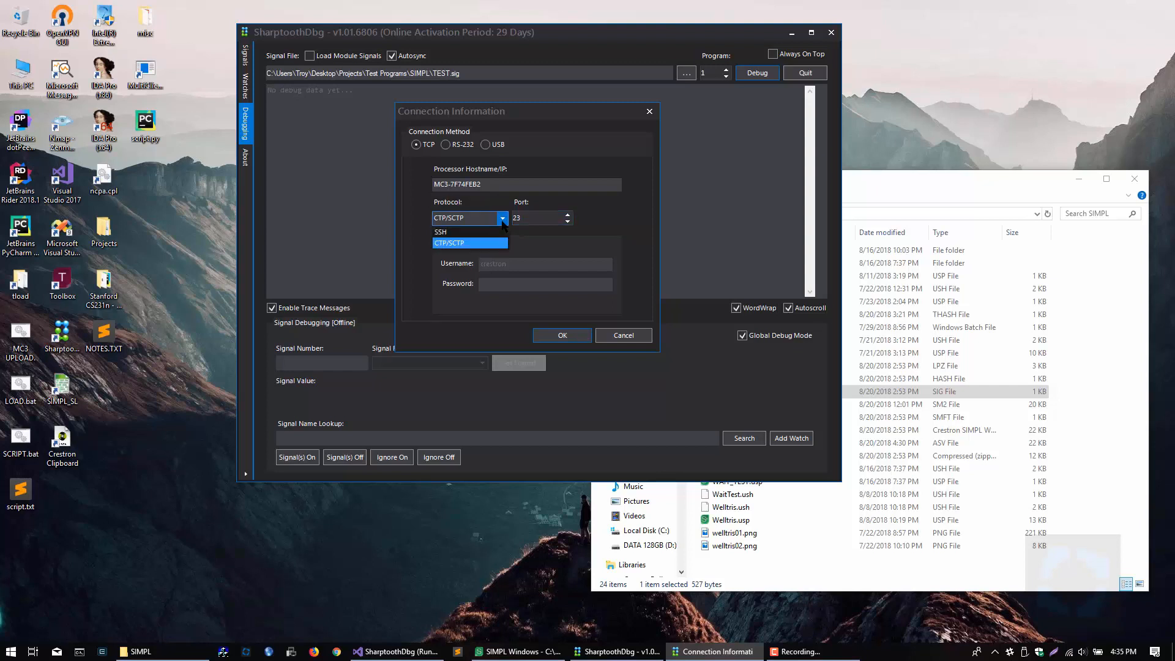
{"action": "left_click", "coordinate": [465, 232]}
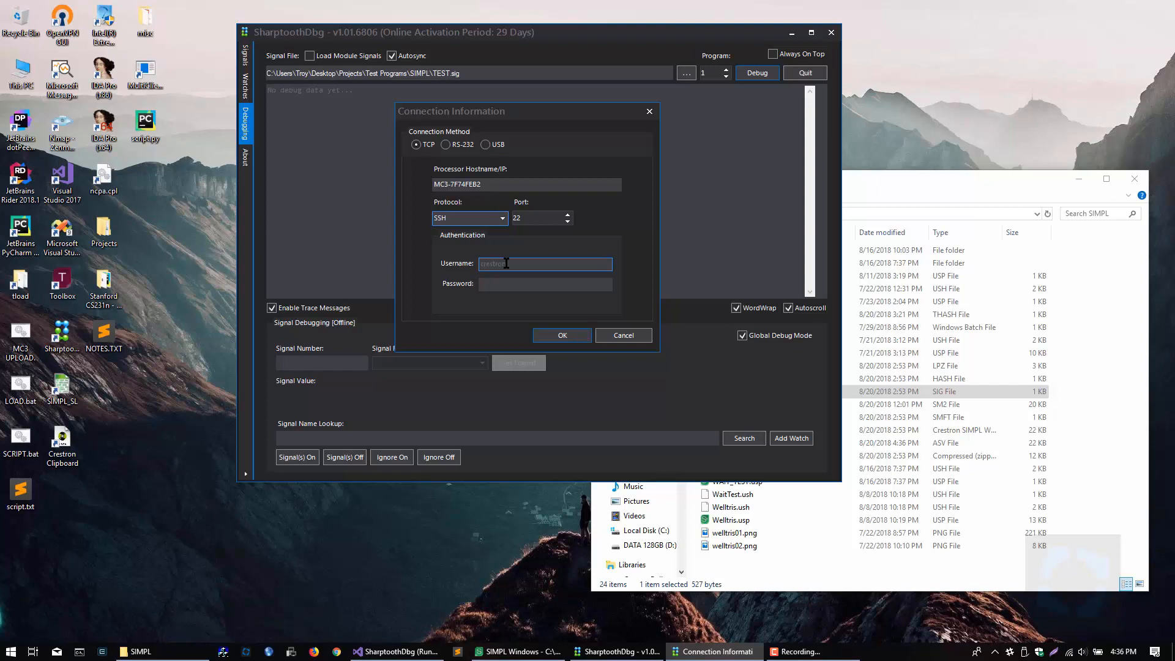
{"action": "left_click", "coordinate": [496, 284]}
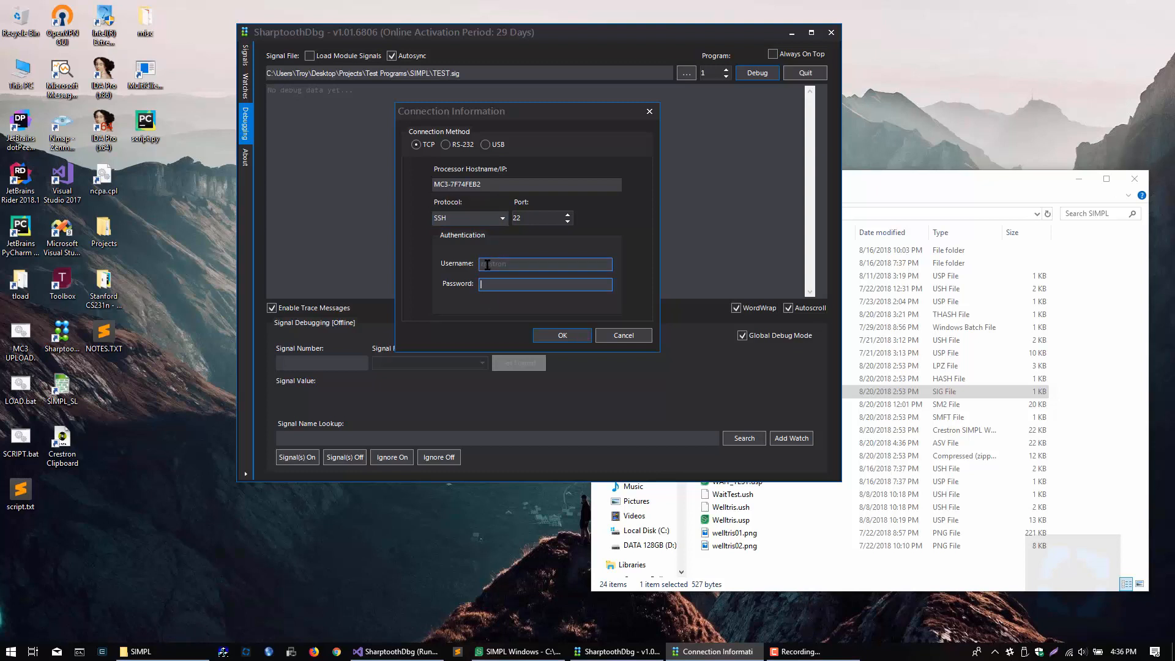
{"action": "left_click", "coordinate": [488, 264]}
{"action": "type", "text": "crestron"}
{"action": "key", "text": "BackSpace"}
{"action": "key", "text": "BackSpace"}
{"action": "key", "text": "BackSpace"}
{"action": "key", "text": "BackSpace"}
{"action": "key", "text": "BackSpace"}
{"action": "key", "text": "BackSpace"}
{"action": "key", "text": "BackSpace"}
{"action": "key", "text": "BackSpace"}
{"action": "left_click", "coordinate": [497, 283]}
{"action": "left_click", "coordinate": [487, 185]}
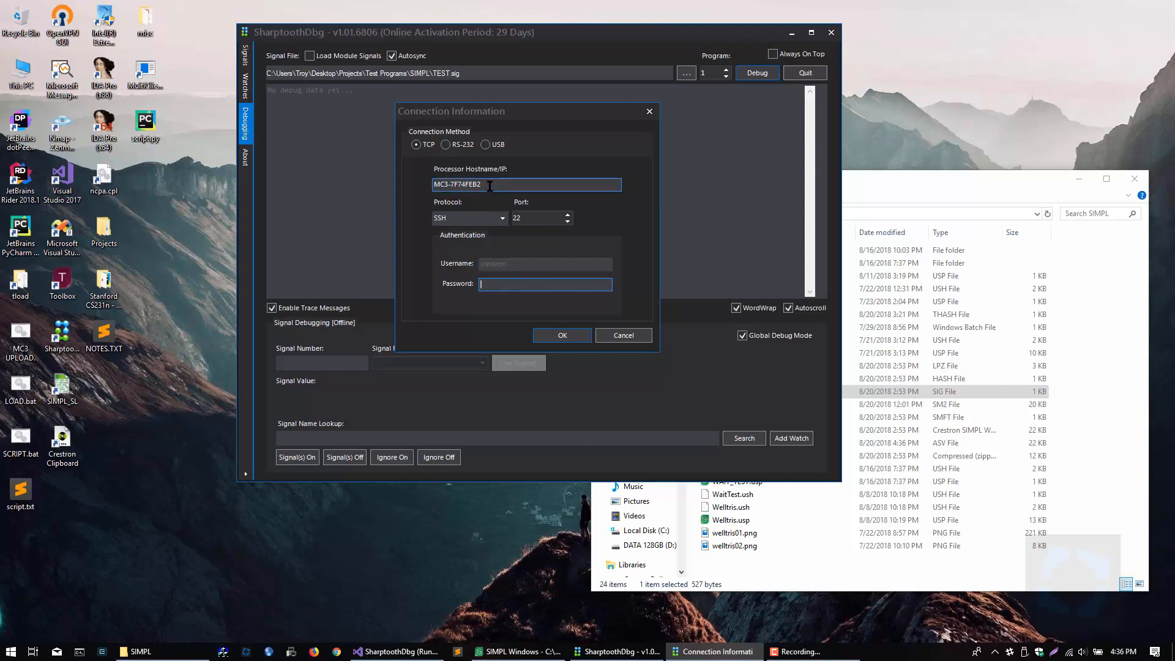
Step: Connect to the processor with these SSH settings and accept its ssh-rsa host fingerprint
{"action": "left_click", "coordinate": [574, 337]}
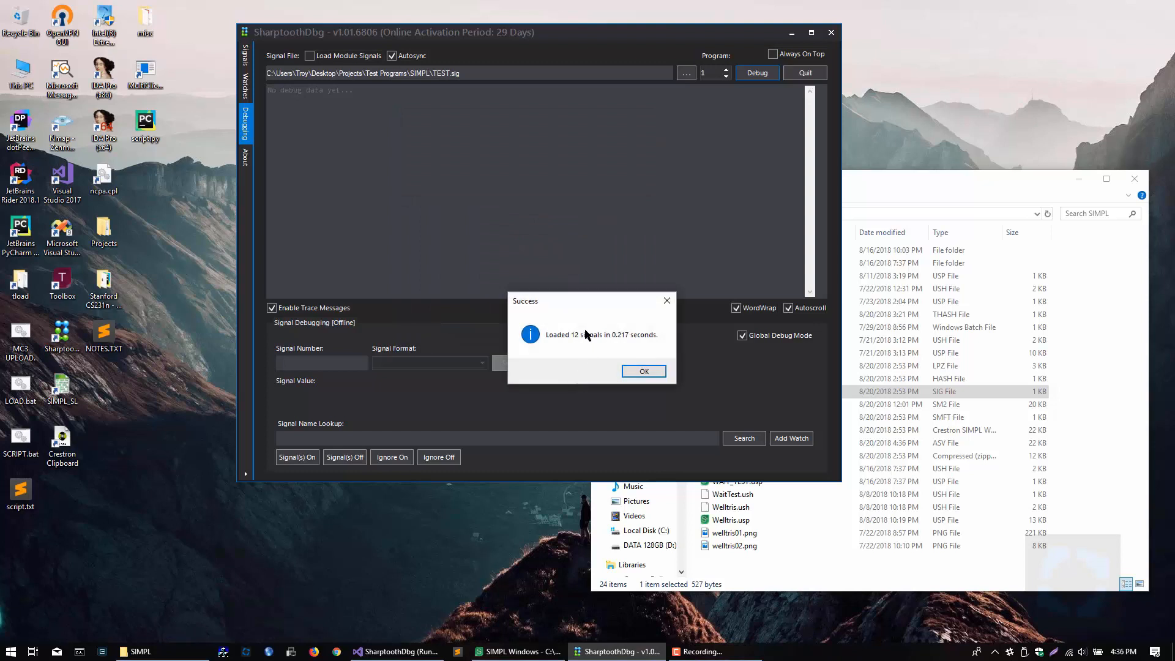
{"action": "left_click_drag", "start_coordinate": [579, 298], "coordinate": [556, 208]}
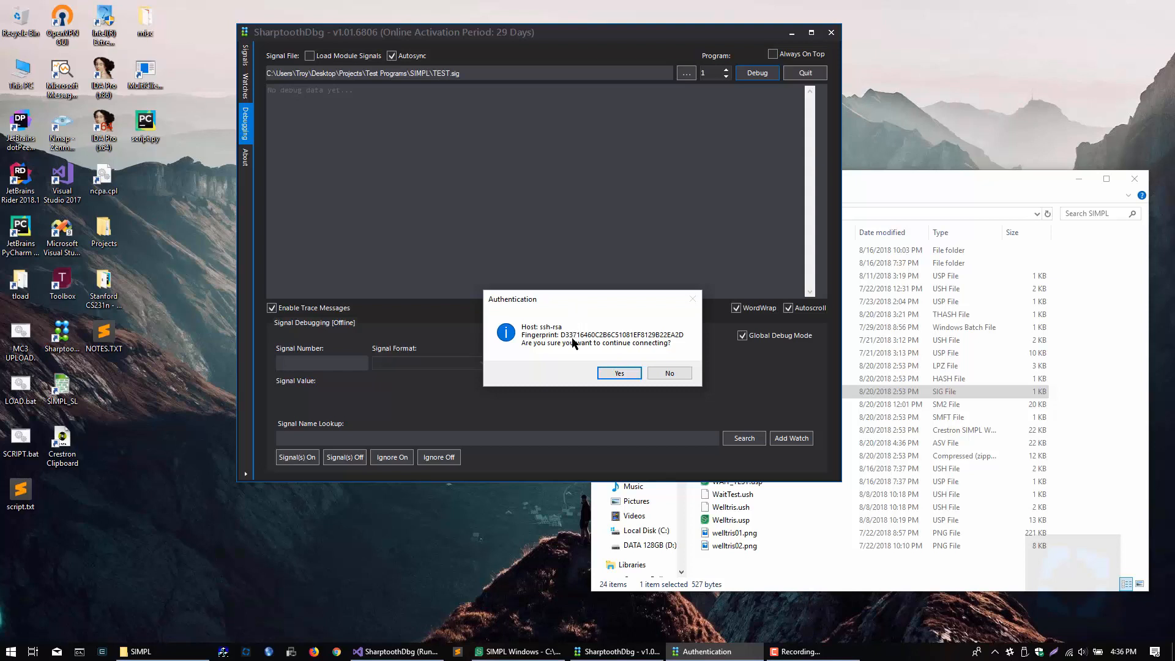
{"action": "left_click", "coordinate": [631, 371]}
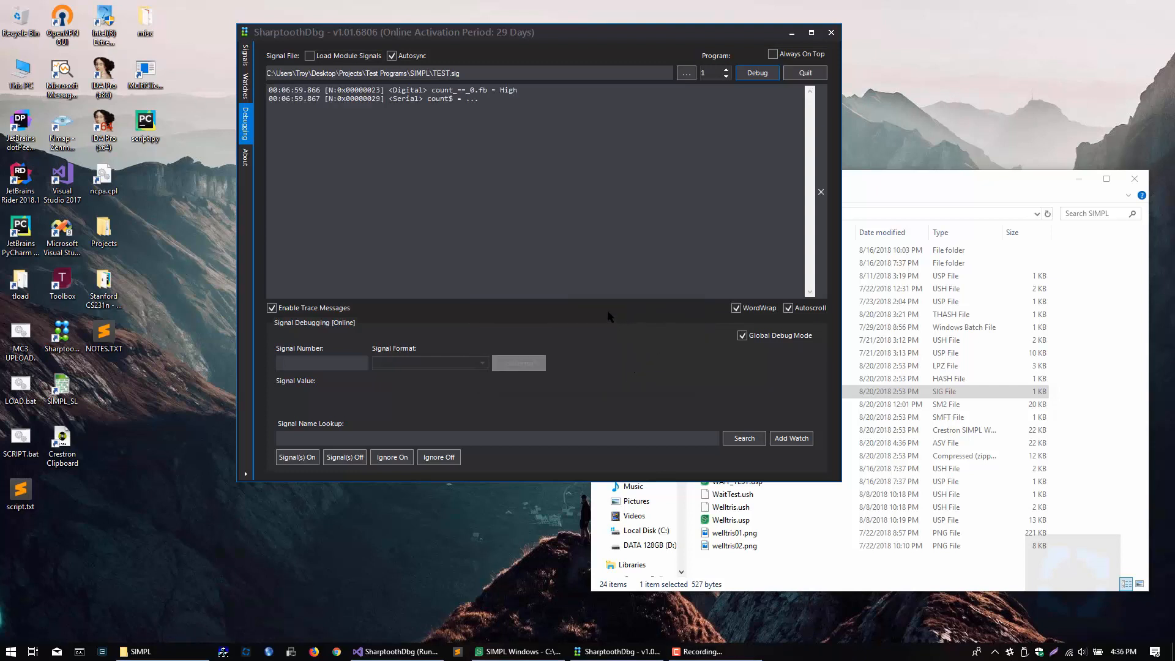
Step: Examine the signal types and names in the count_==_0.fb and count$ trace messages
{"action": "left_click", "coordinate": [529, 213]}
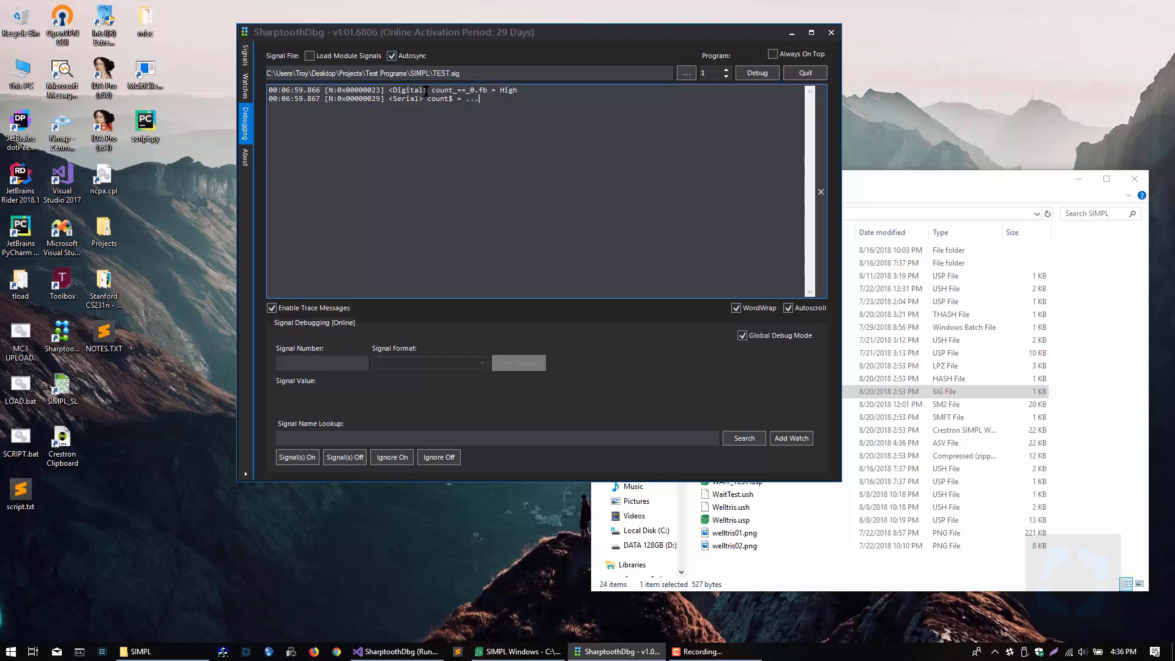
{"action": "key", "text": "ctrl+a"}
{"action": "left_click", "coordinate": [439, 125]}
{"action": "mouse_move", "coordinate": [428, 90]}
{"action": "left_mouse_down"}
{"action": "mouse_move", "coordinate": [488, 90]}
{"action": "mouse_move", "coordinate": [430, 99]}
{"action": "mouse_move", "coordinate": [462, 99]}
{"action": "left_mouse_up"}
Step: Switch to SIMPL Windows, inspect Analog Equate's count_==_0.fb output and the first Serial I/O string, and return to SharptoothDbg
{"action": "left_click", "coordinate": [519, 651]}
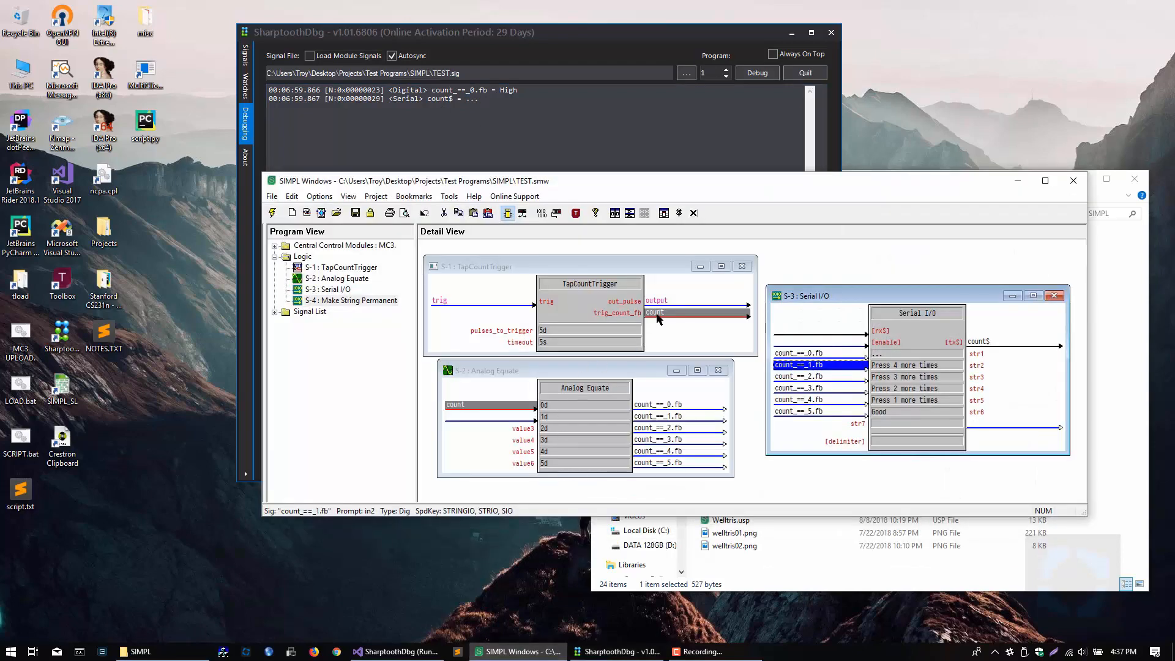
{"action": "left_click", "coordinate": [711, 344]}
{"action": "left_click", "coordinate": [650, 404]}
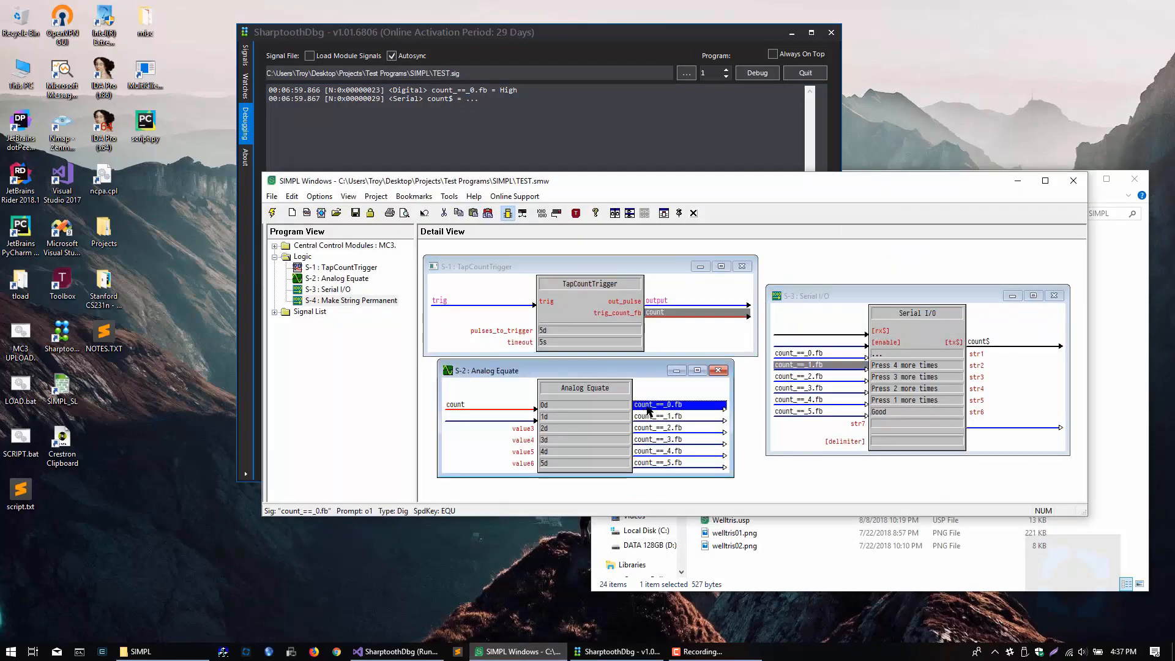
{"action": "left_click", "coordinate": [902, 355]}
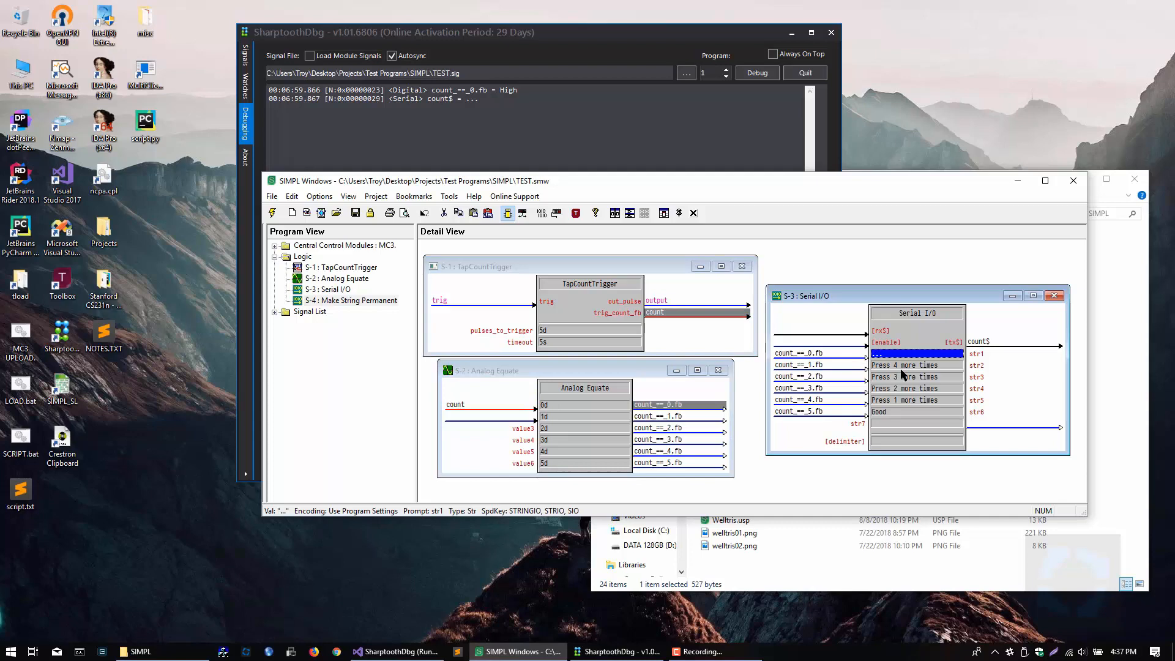
{"action": "left_click", "coordinate": [1018, 182]}
{"action": "left_click", "coordinate": [498, 183]}
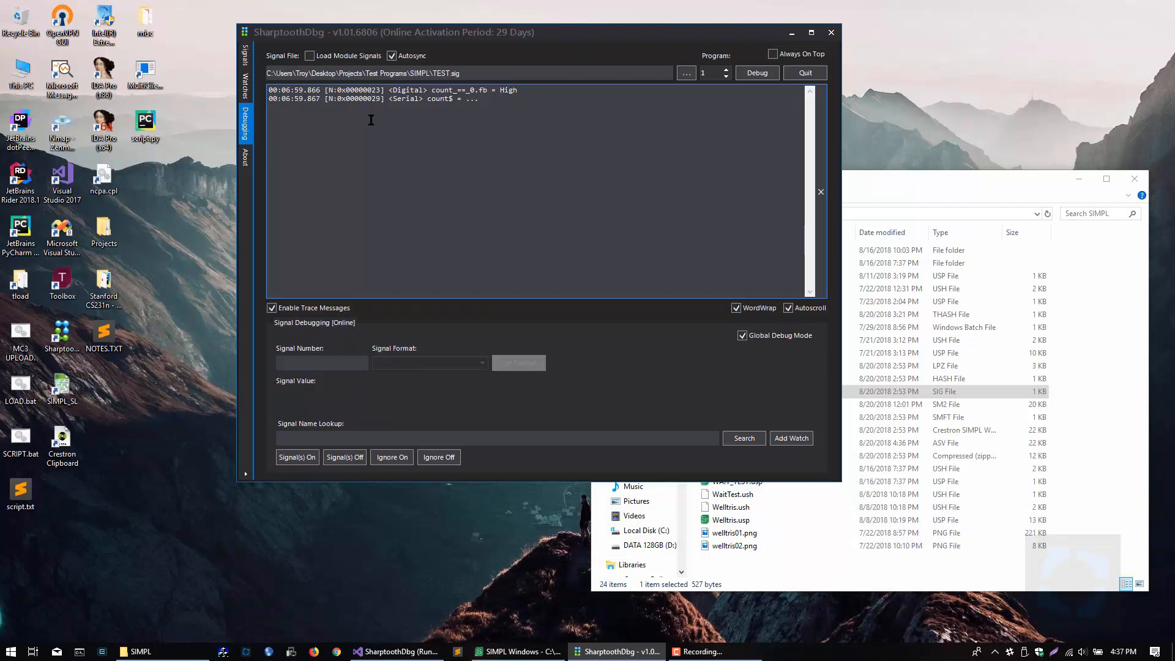
Step: View the signal name suggestions for "c" and clear the lookup
{"action": "left_click", "coordinate": [360, 441]}
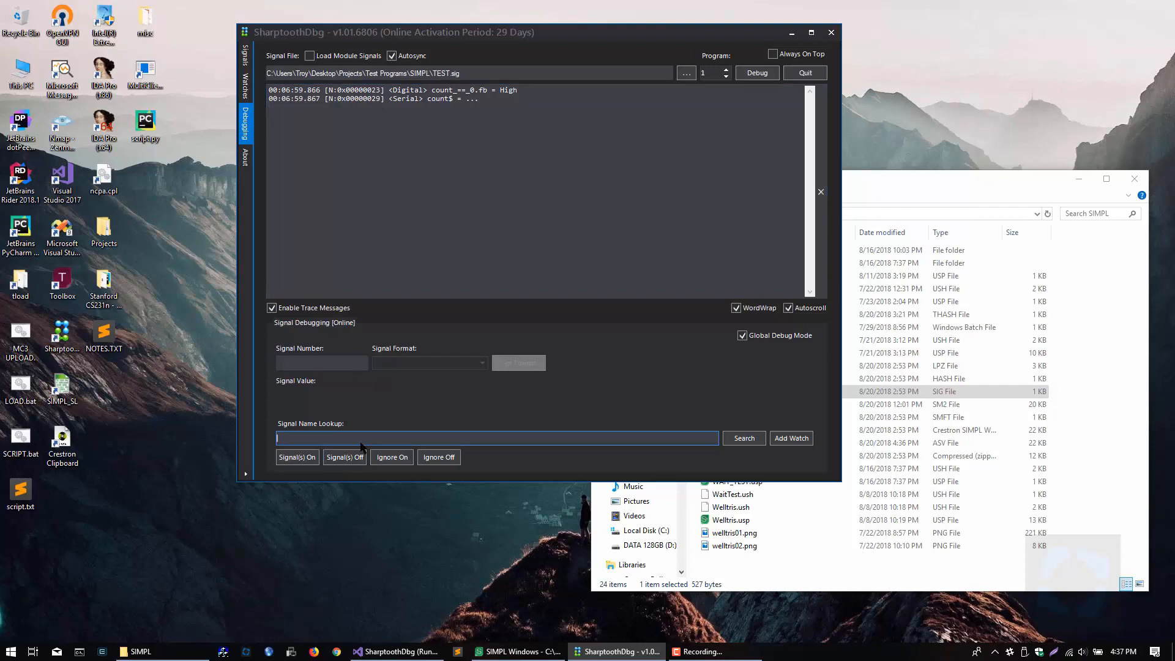
{"action": "type", "text": "c"}
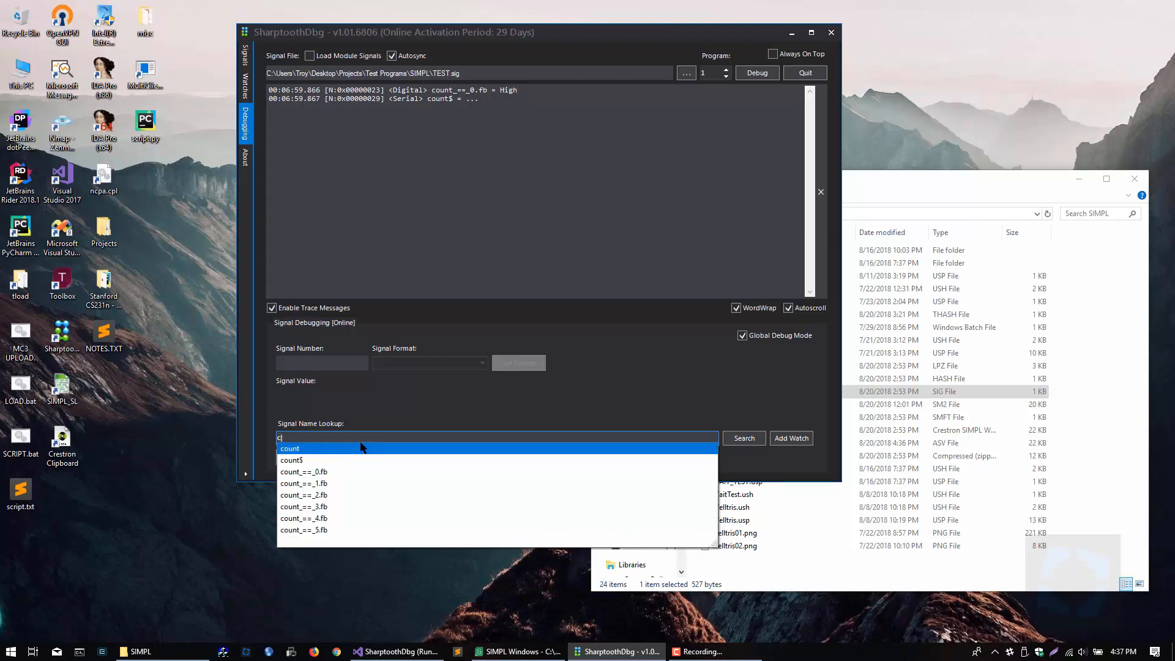
{"action": "key", "text": "BackSpace"}
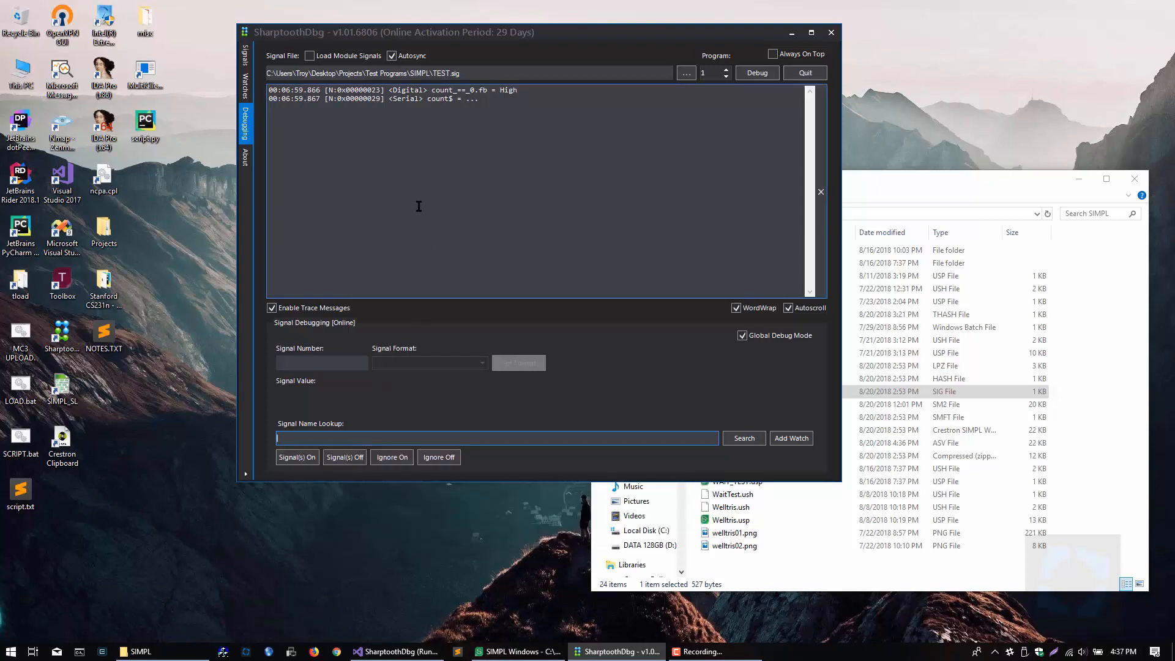
Step: Load count_==_0.fb and count$ in turn into signal debugging from their trace messages
{"action": "left_click", "coordinate": [370, 93]}
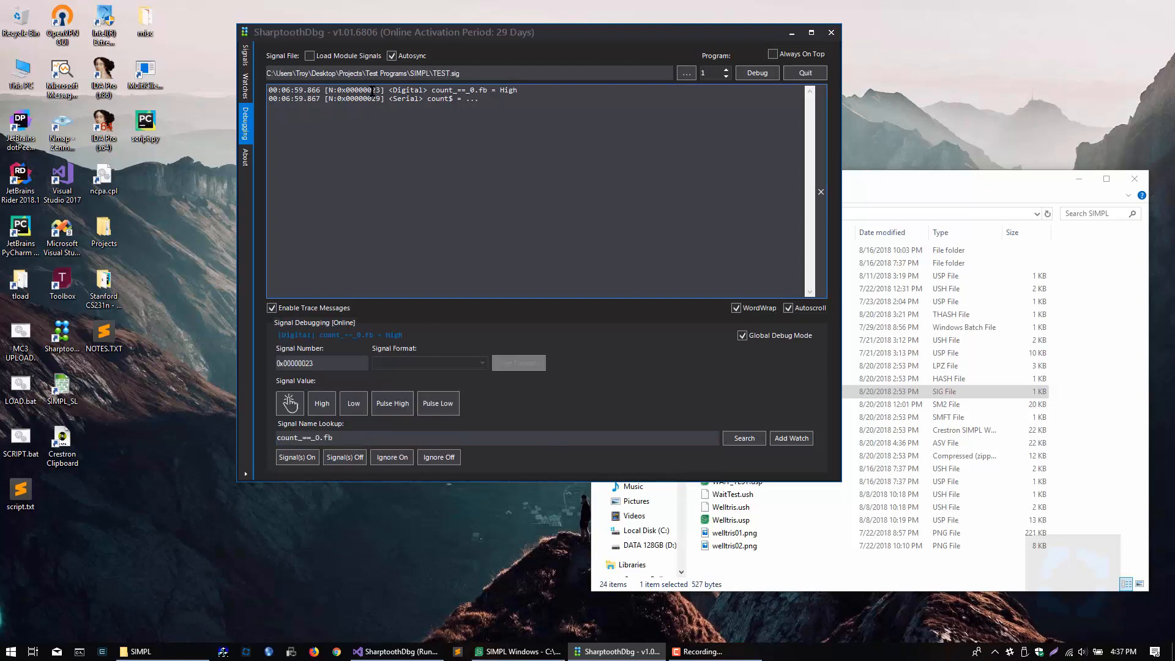
{"action": "left_click", "coordinate": [340, 438]}
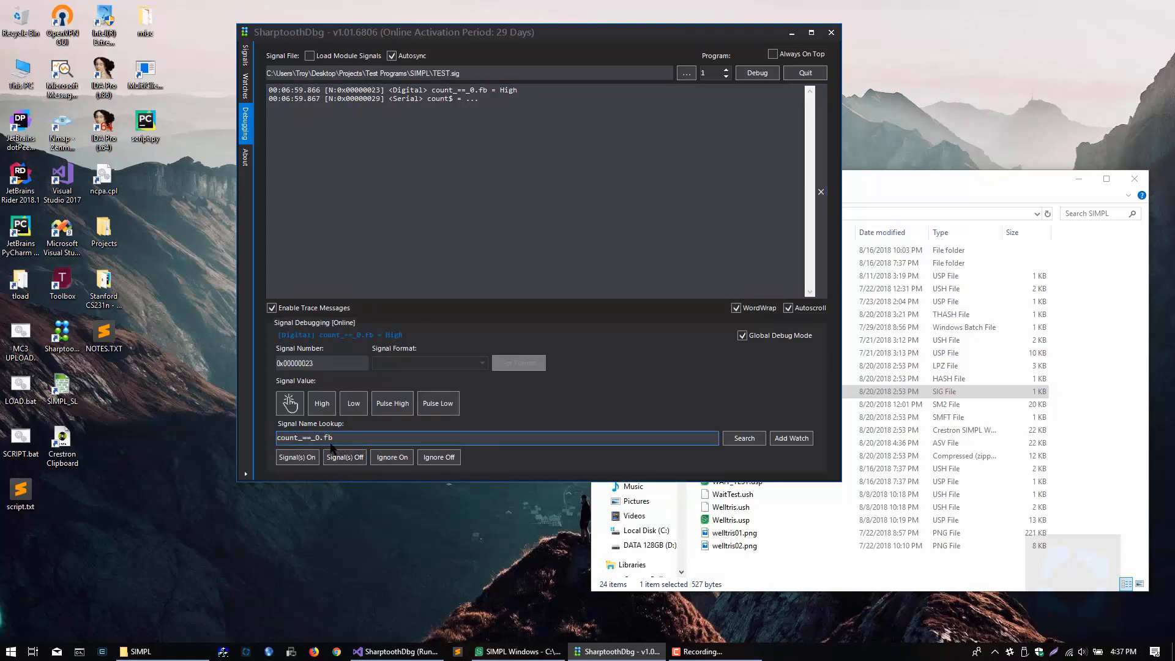
{"action": "left_click", "coordinate": [370, 104]}
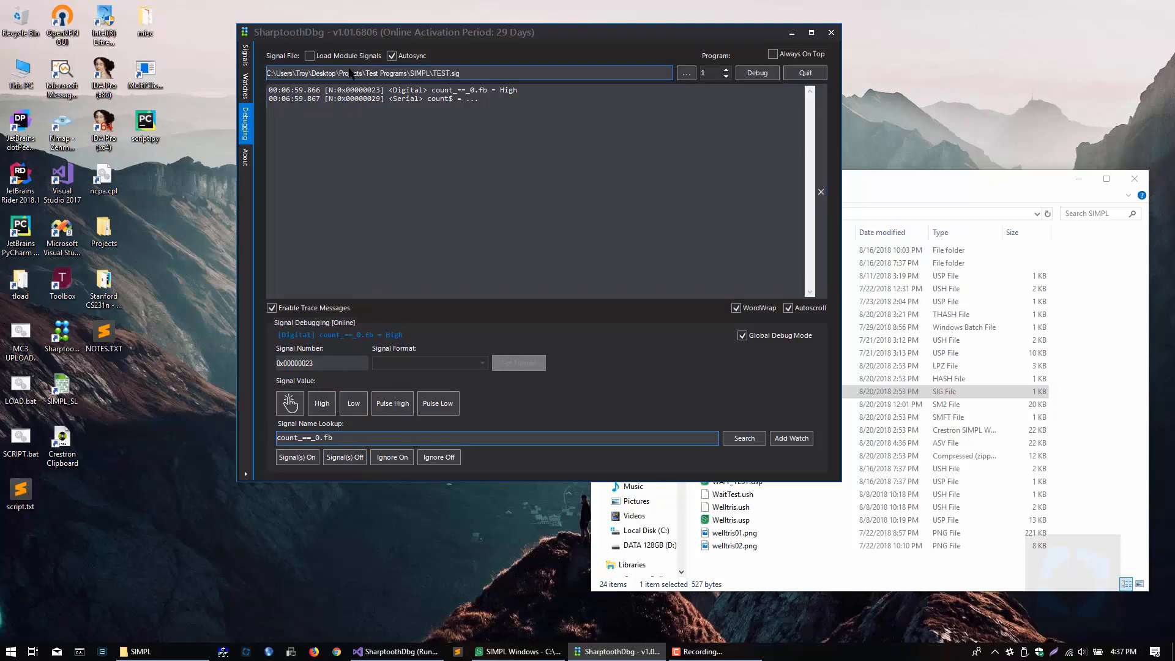
{"action": "left_click", "coordinate": [335, 439]}
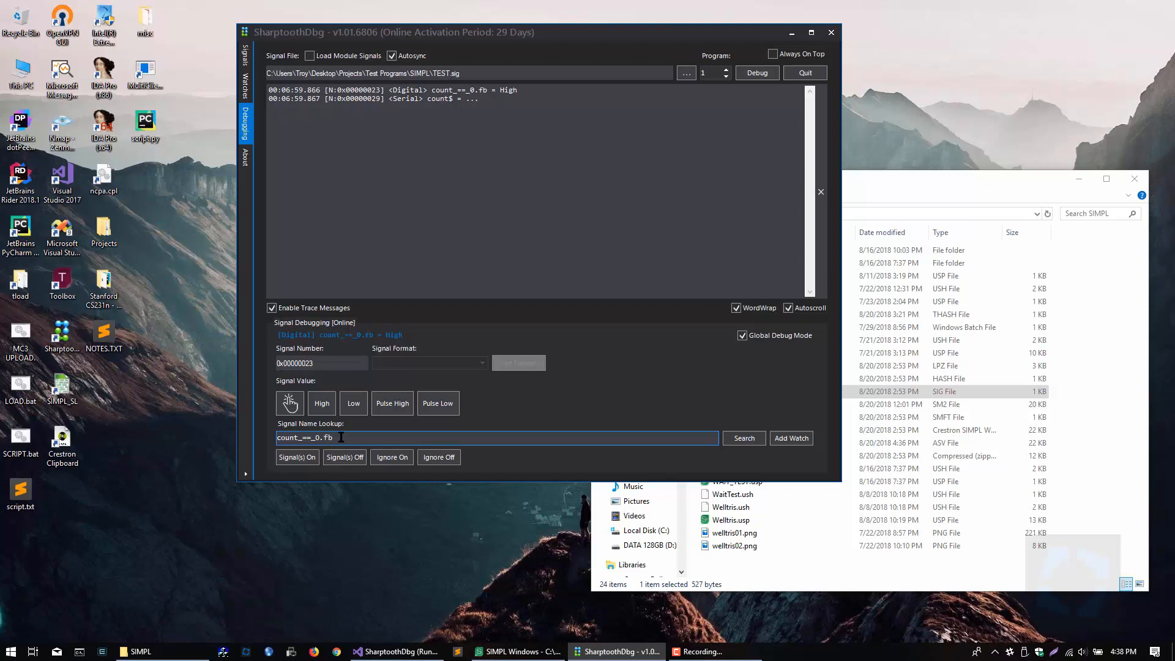
{"action": "left_click_drag", "start_coordinate": [342, 438], "coordinate": [279, 439]}
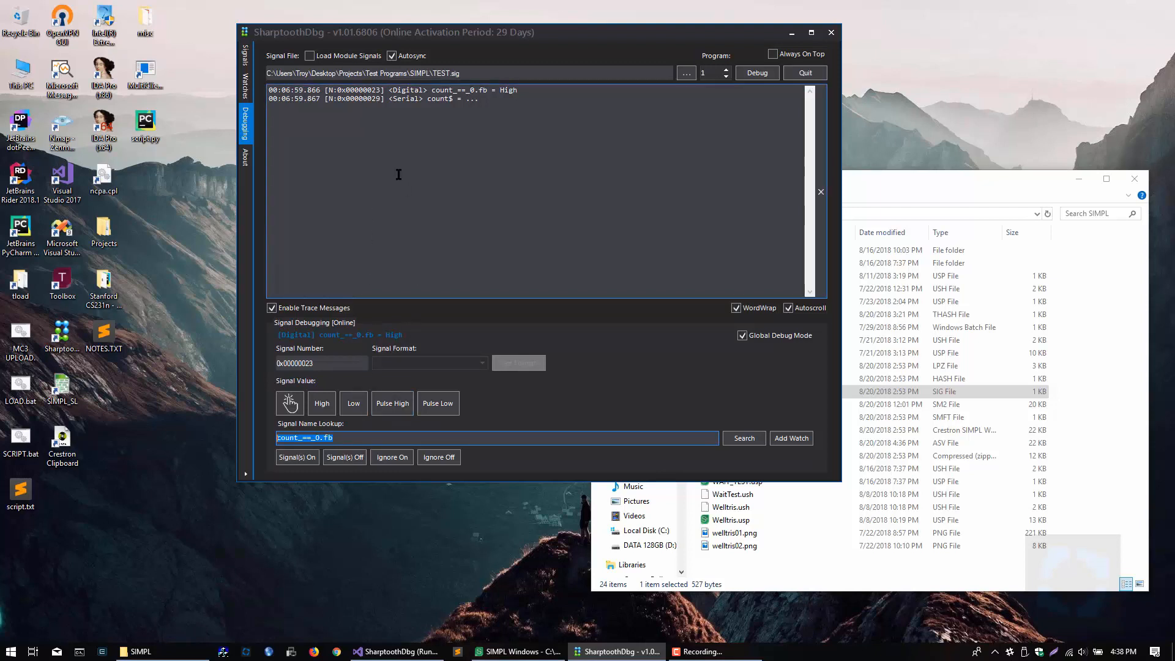
{"action": "left_click", "coordinate": [365, 105]}
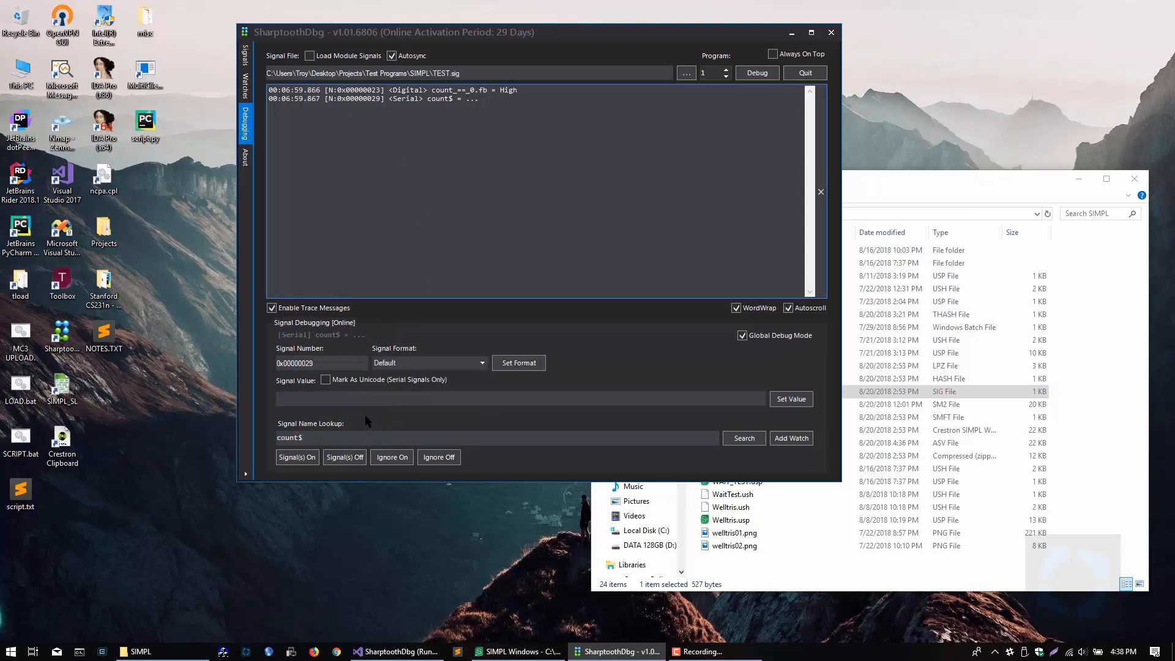
Step: Change the signal name lookup to count and load that analog signal
{"action": "left_click", "coordinate": [330, 437]}
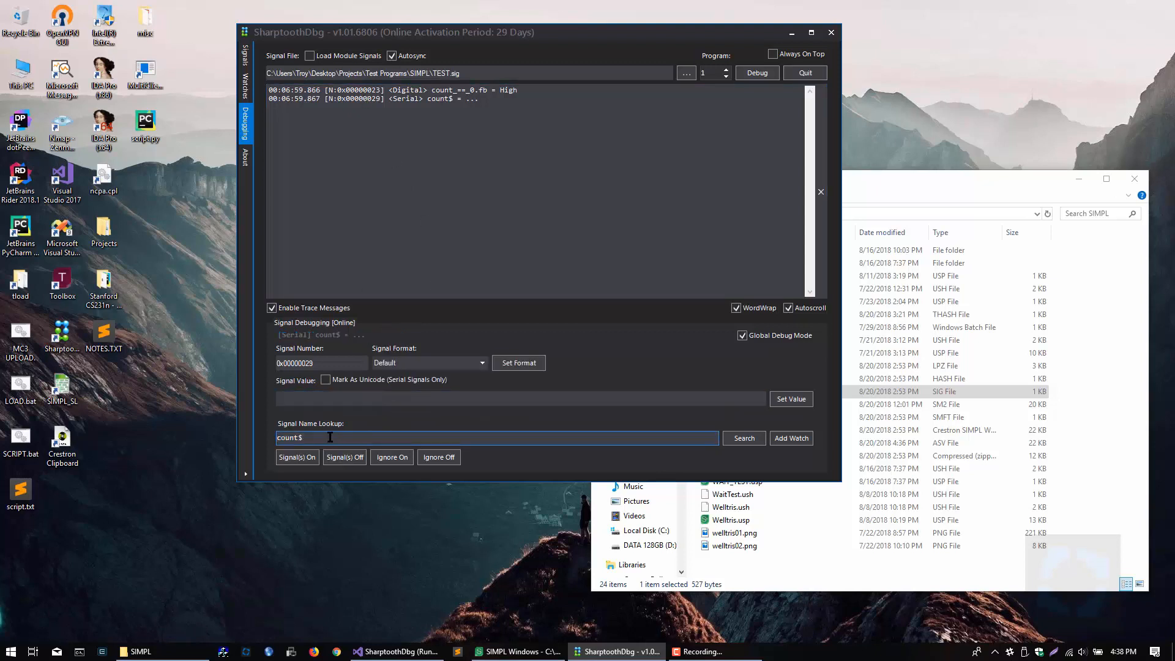
{"action": "key", "text": "BackSpace"}
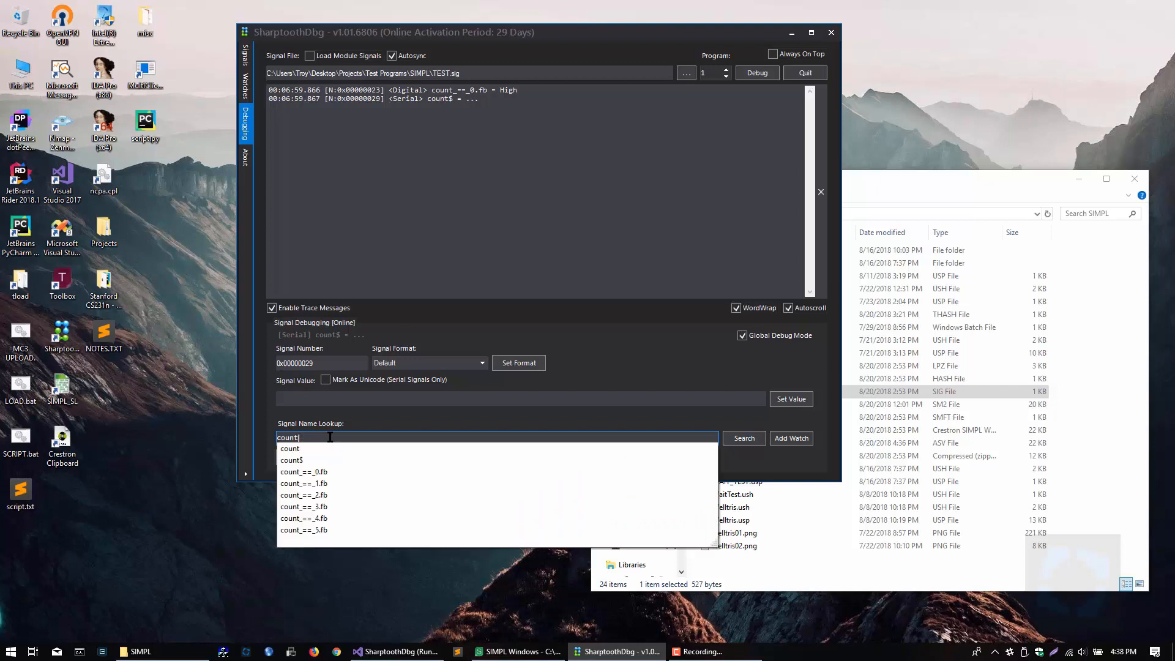
{"action": "key", "text": "Return"}
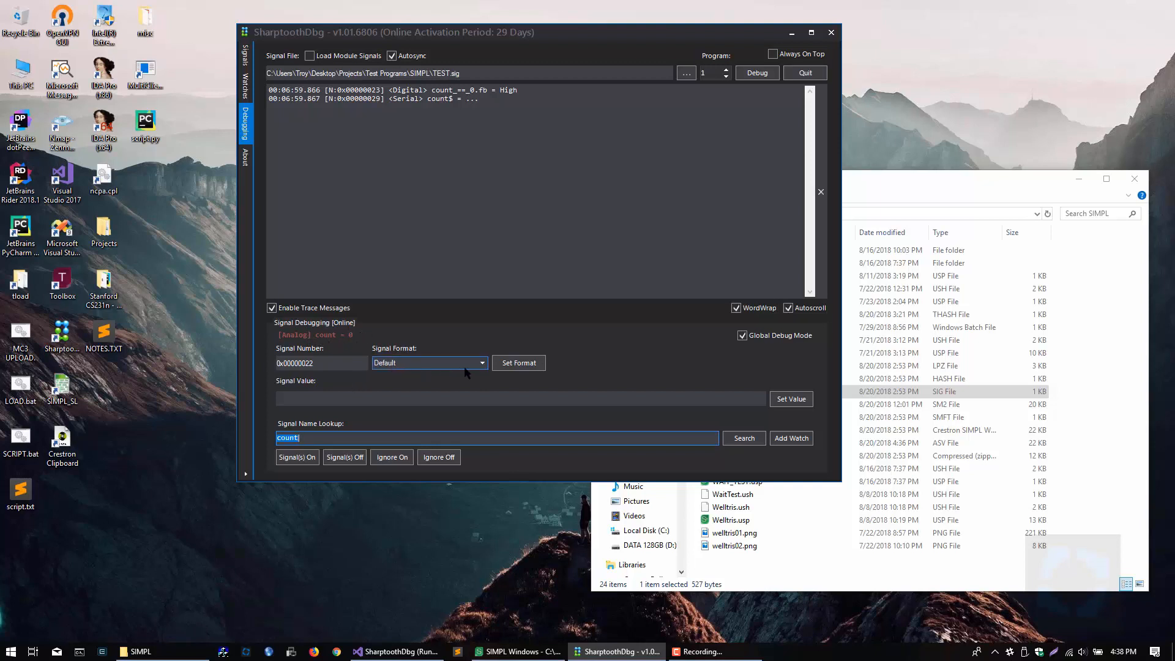
Step: Review the available formats for the count signal and choose Binary
{"action": "left_click", "coordinate": [483, 363]}
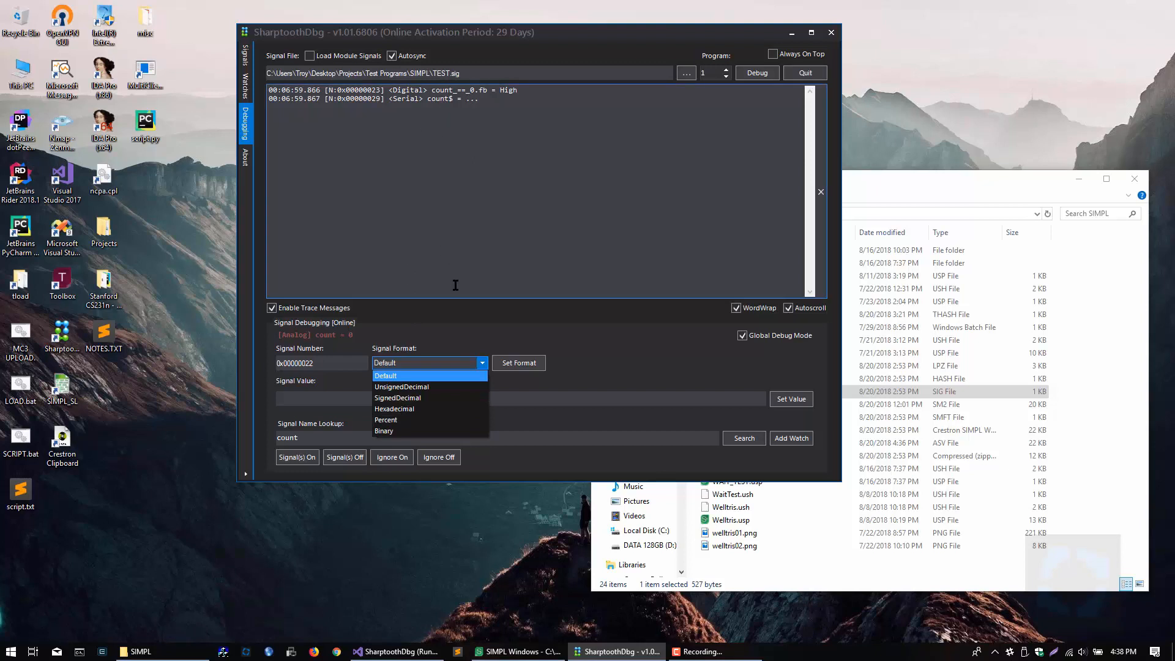
{"action": "left_click", "coordinate": [449, 346]}
{"action": "left_click", "coordinate": [454, 366]}
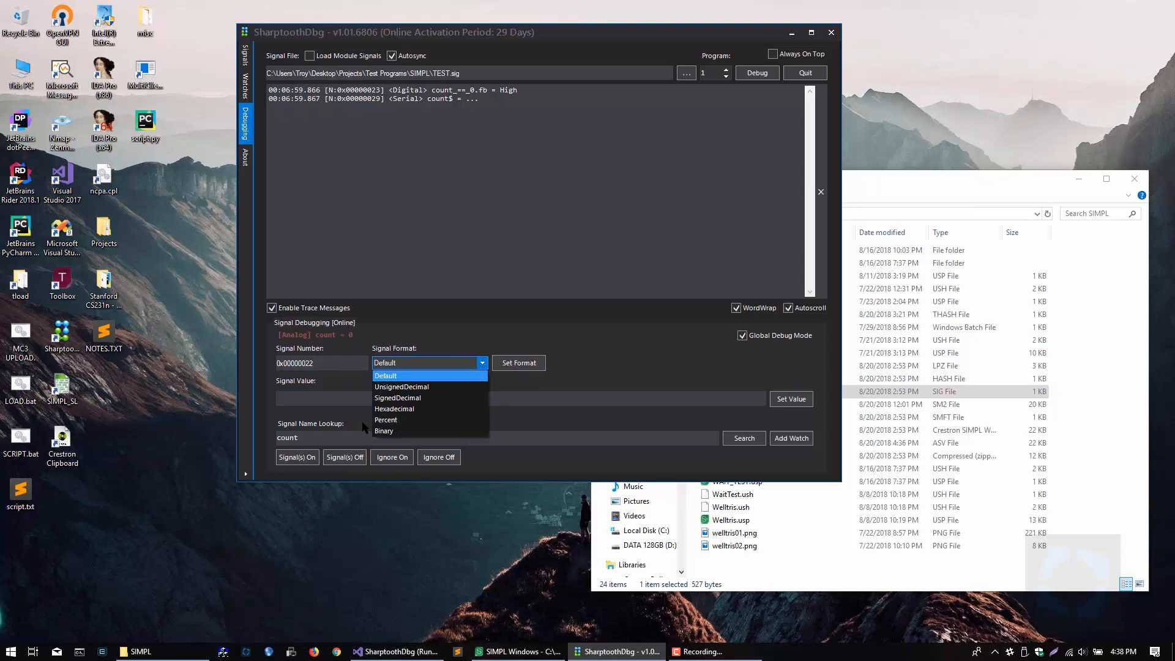
{"action": "left_click", "coordinate": [332, 436]}
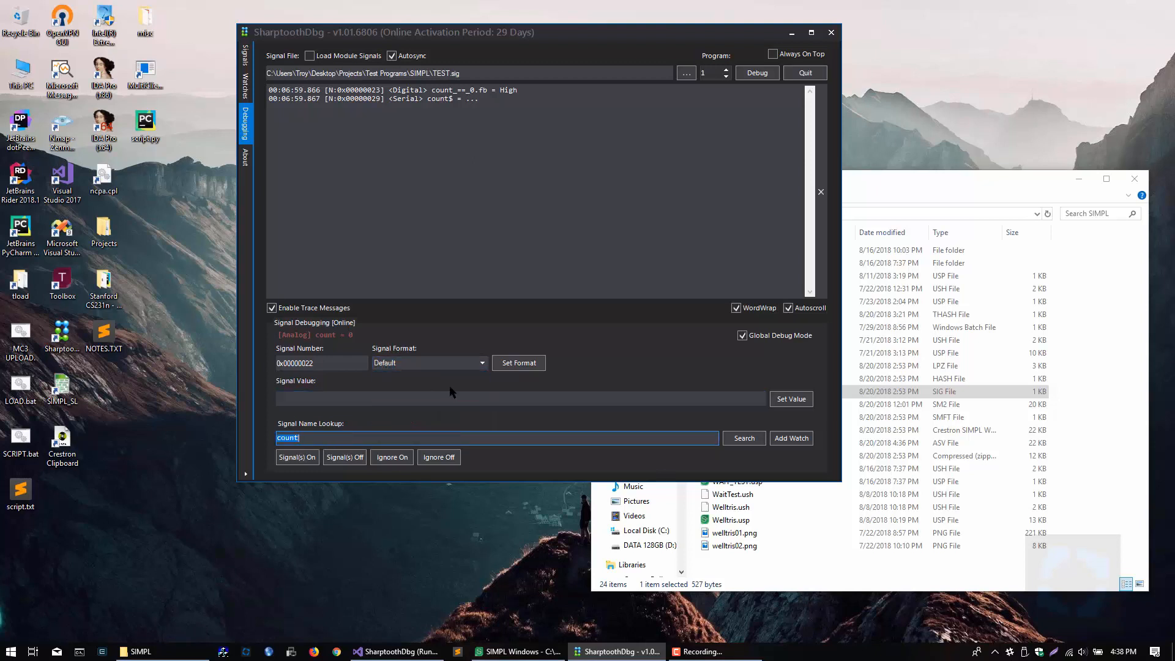
{"action": "left_click", "coordinate": [483, 365]}
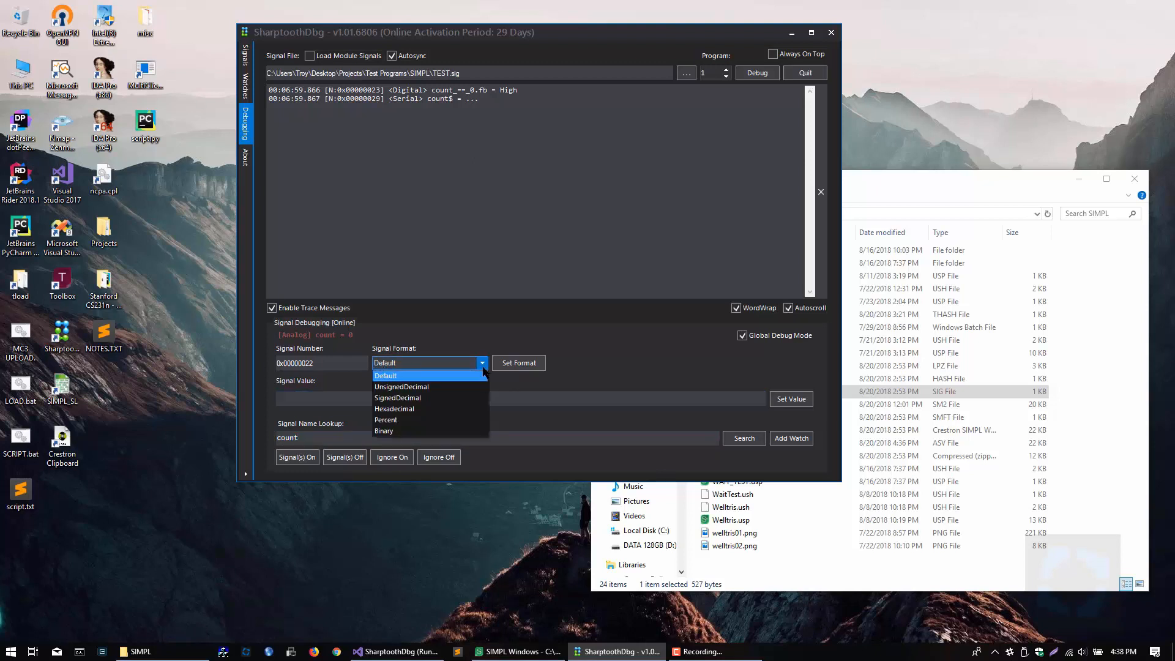
{"action": "left_click", "coordinate": [394, 431]}
Step: Send the binary value 1111b to the count signal
{"action": "left_click", "coordinate": [387, 401]}
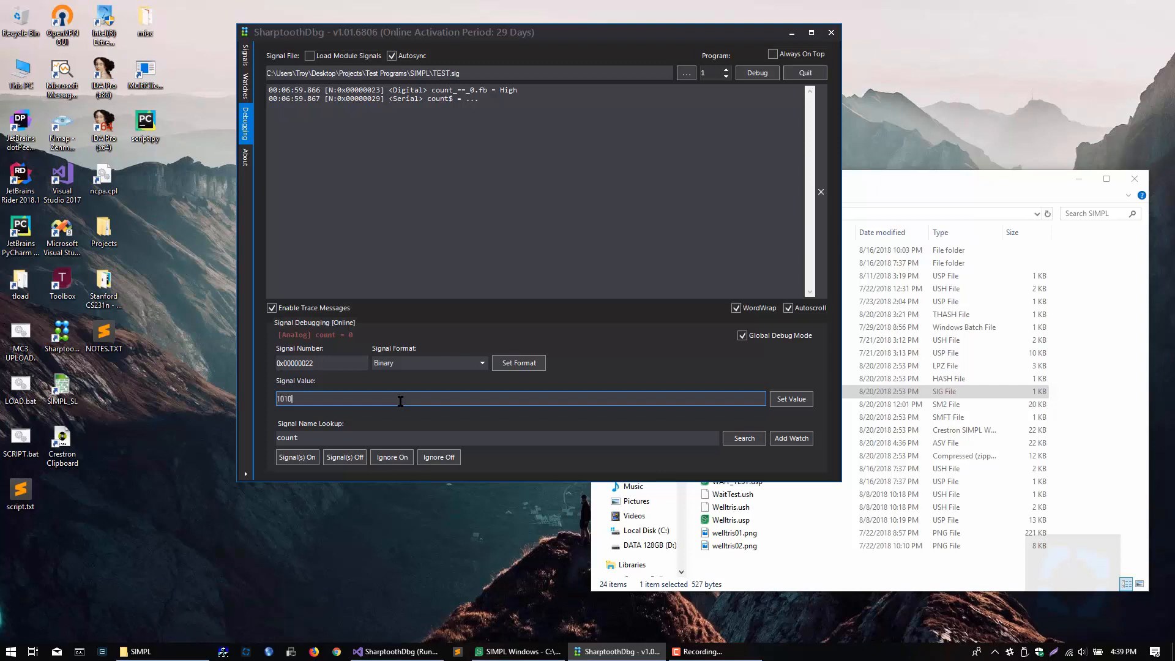
{"action": "type", "text": "b"}
{"action": "left_click_drag", "start_coordinate": [296, 400], "coordinate": [291, 400]}
{"action": "type", "text": "b"}
{"action": "key", "text": "BackSpace"}
{"action": "key", "text": "BackSpace"}
{"action": "key", "text": "BackSpace"}
{"action": "key", "text": "BackSpace"}
{"action": "type", "text": "111b"}
{"action": "key", "text": "Return"}
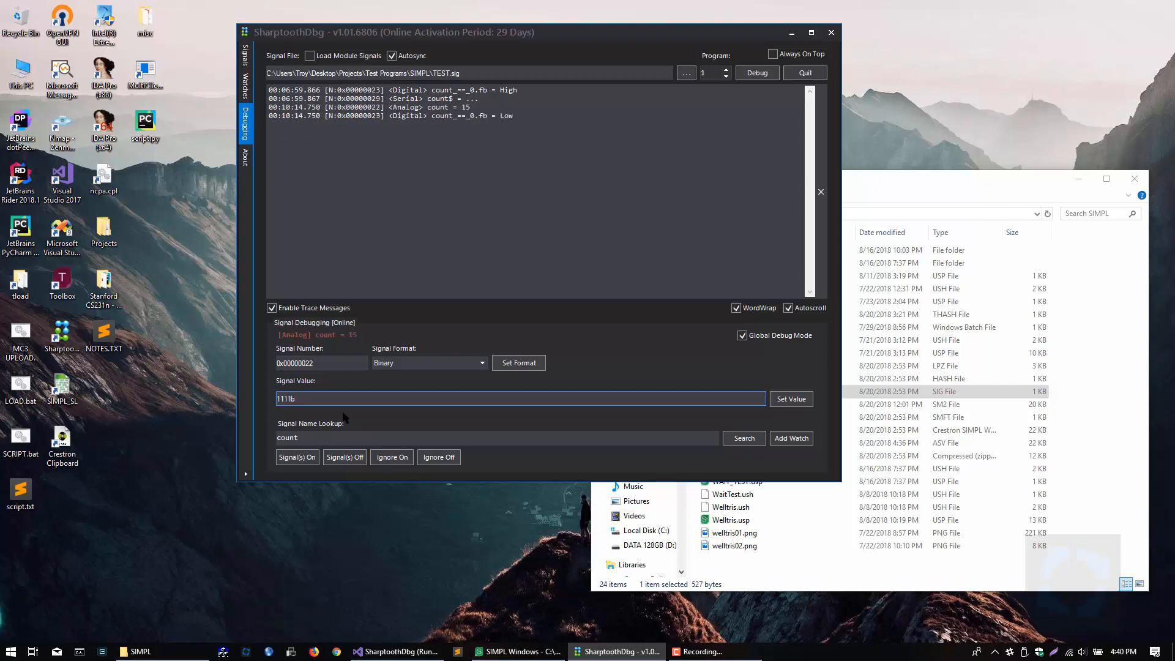
Step: Return the count signal's format to Default and send it the value 15
{"action": "left_click", "coordinate": [477, 364]}
{"action": "left_click", "coordinate": [451, 375]}
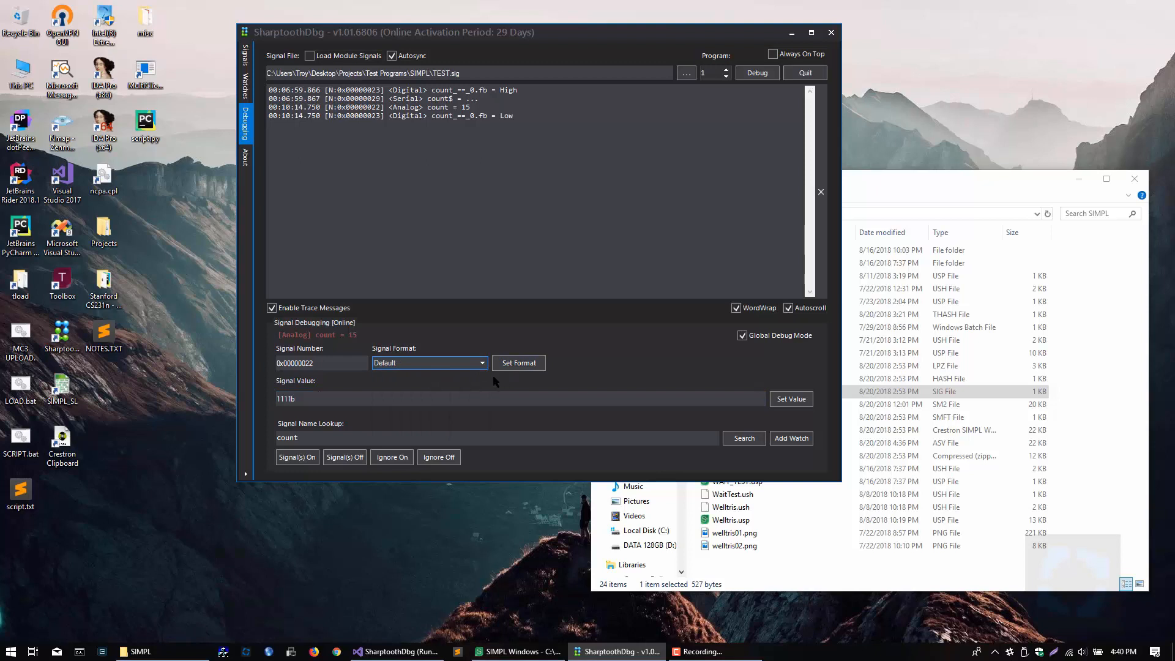
{"action": "left_click", "coordinate": [314, 363]}
{"action": "left_click_drag", "start_coordinate": [313, 363], "coordinate": [305, 363]}
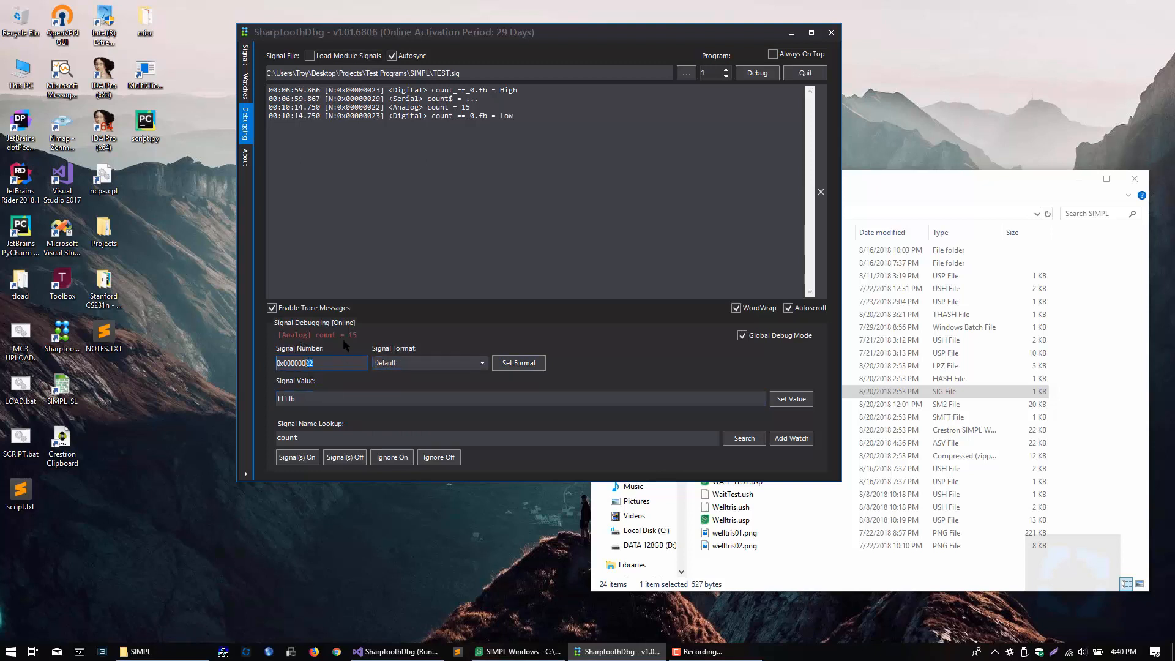
{"action": "double_click", "coordinate": [299, 399]}
{"action": "type", "text": "15"}
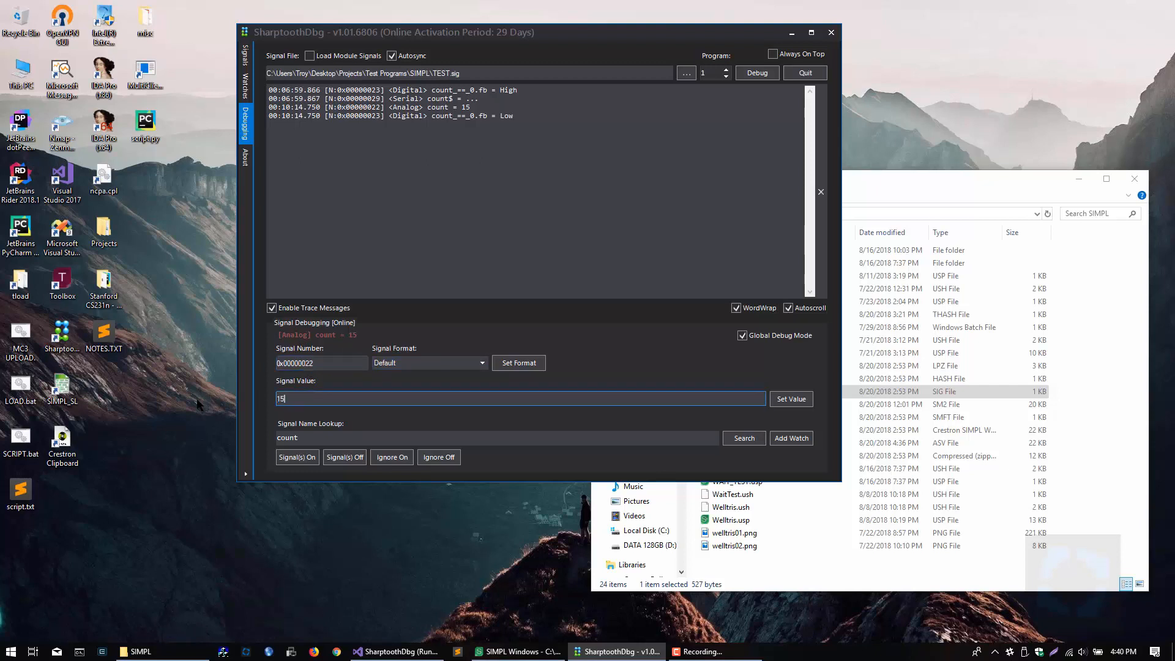
{"action": "key", "text": "Return"}
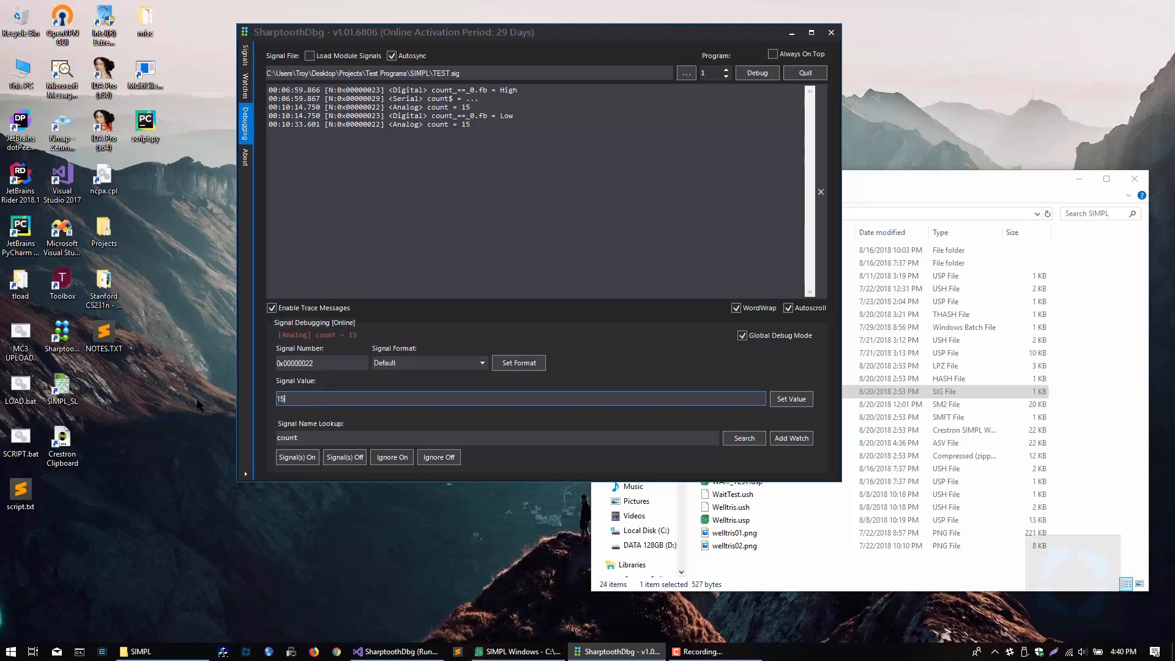
Step: Send the hexadecimal value 0xF to the count signal
{"action": "key", "text": "BackSpace"}
{"action": "key", "text": "BackSpace"}
{"action": "type", "text": "0x"}
{"action": "key", "text": "Return"}
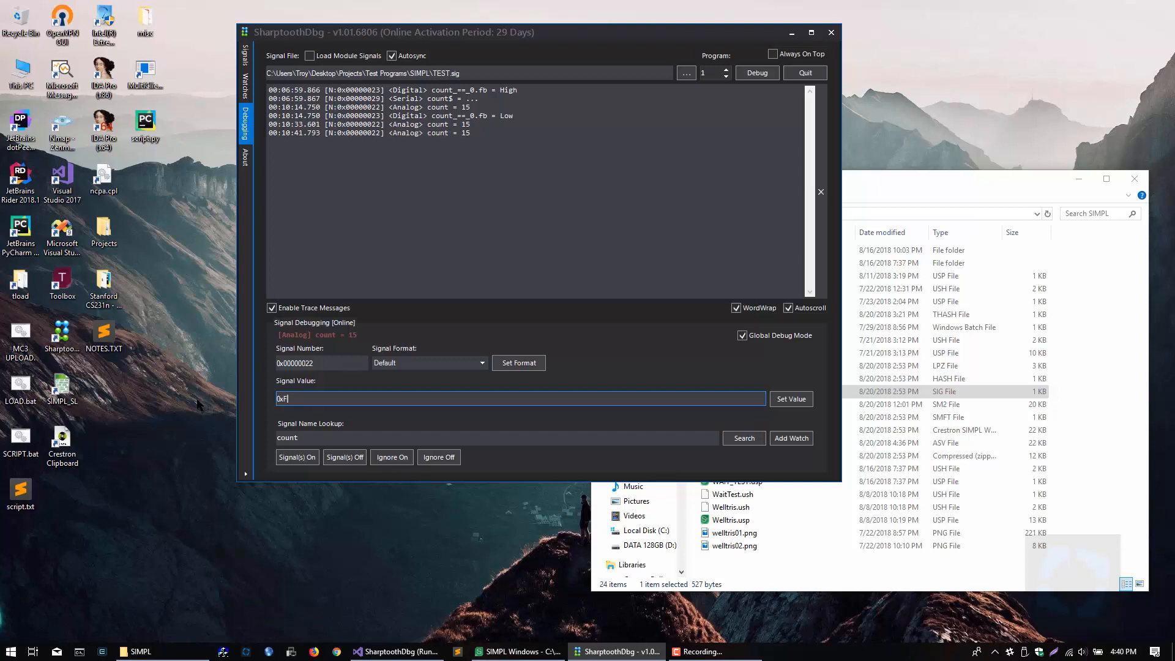
Step: Send the hexadecimal value Fh to the count signal
{"action": "left_click_drag", "start_coordinate": [471, 133], "coordinate": [459, 133]}
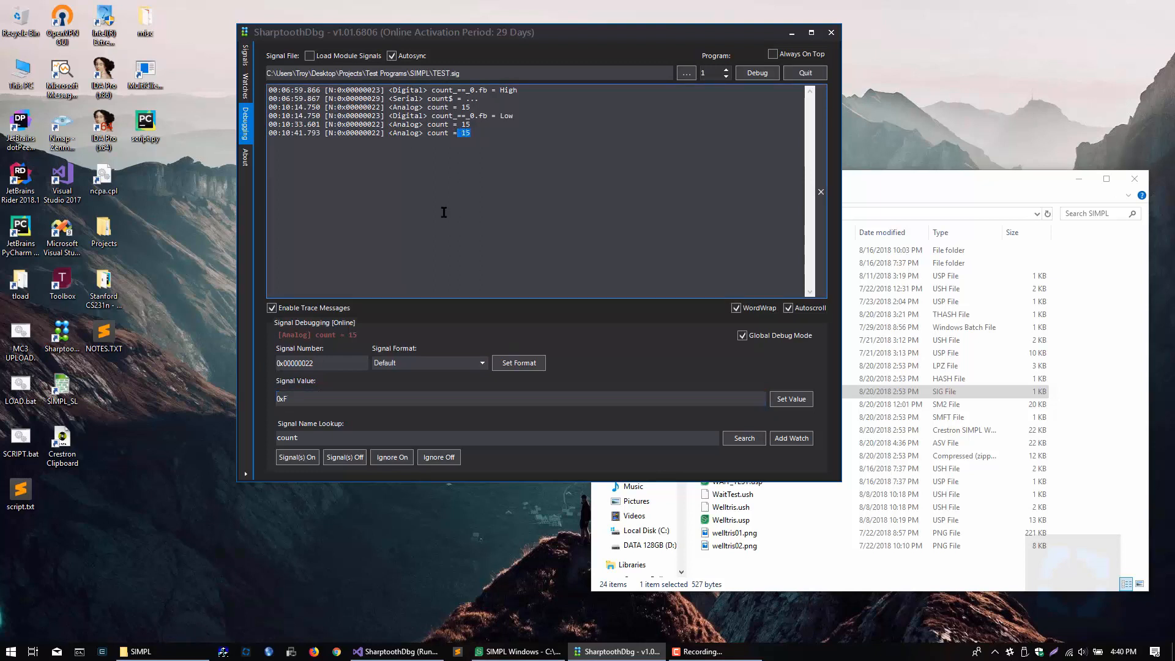
{"action": "left_click_drag", "start_coordinate": [285, 396], "coordinate": [259, 400]}
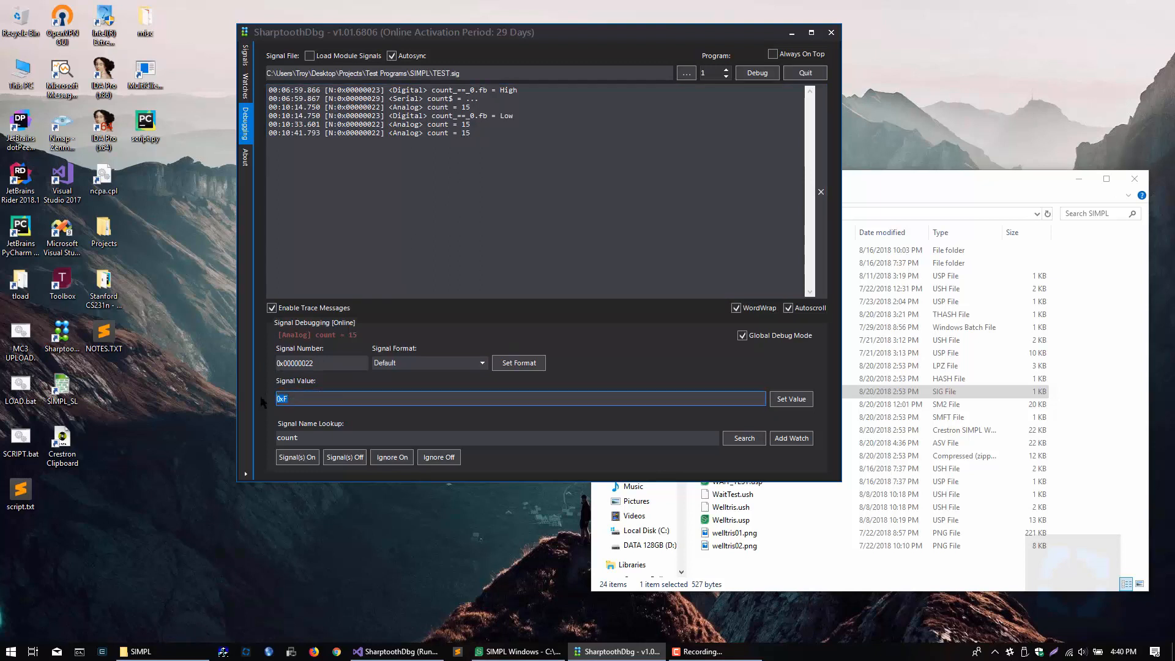
{"action": "type", "text": "Fh"}
{"action": "key", "text": "Return"}
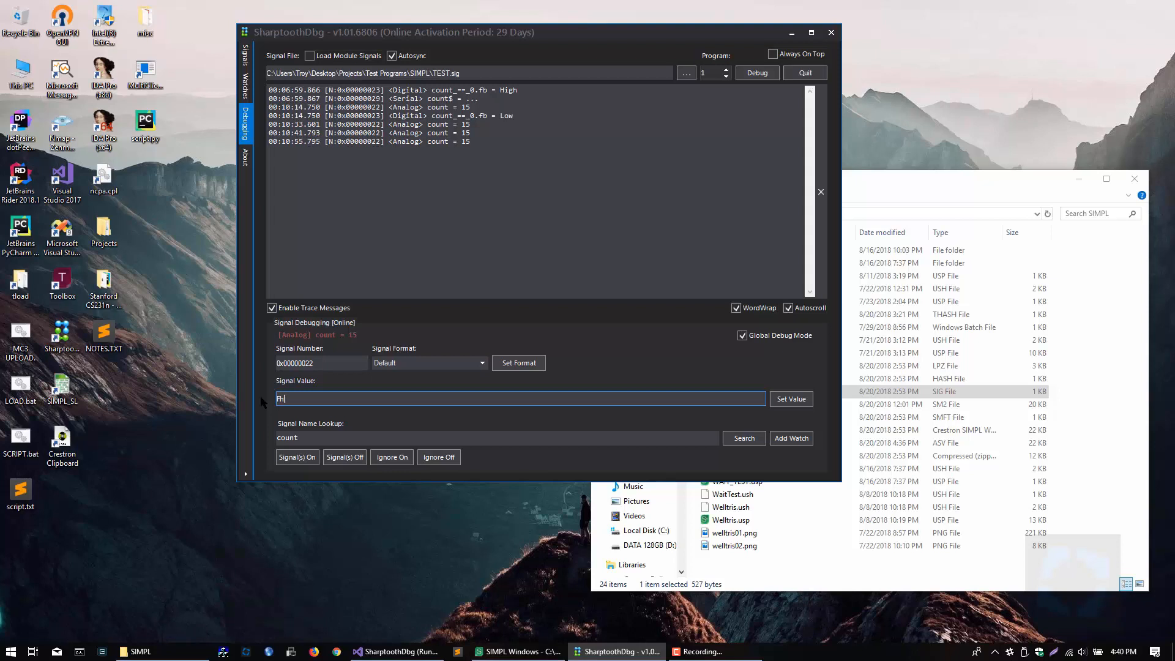
Step: Send the percentage value 100% to the count signal and check its trace entry
{"action": "key", "text": "BackSpace"}
{"action": "key", "text": "BackSpace"}
{"action": "key", "text": "Return"}
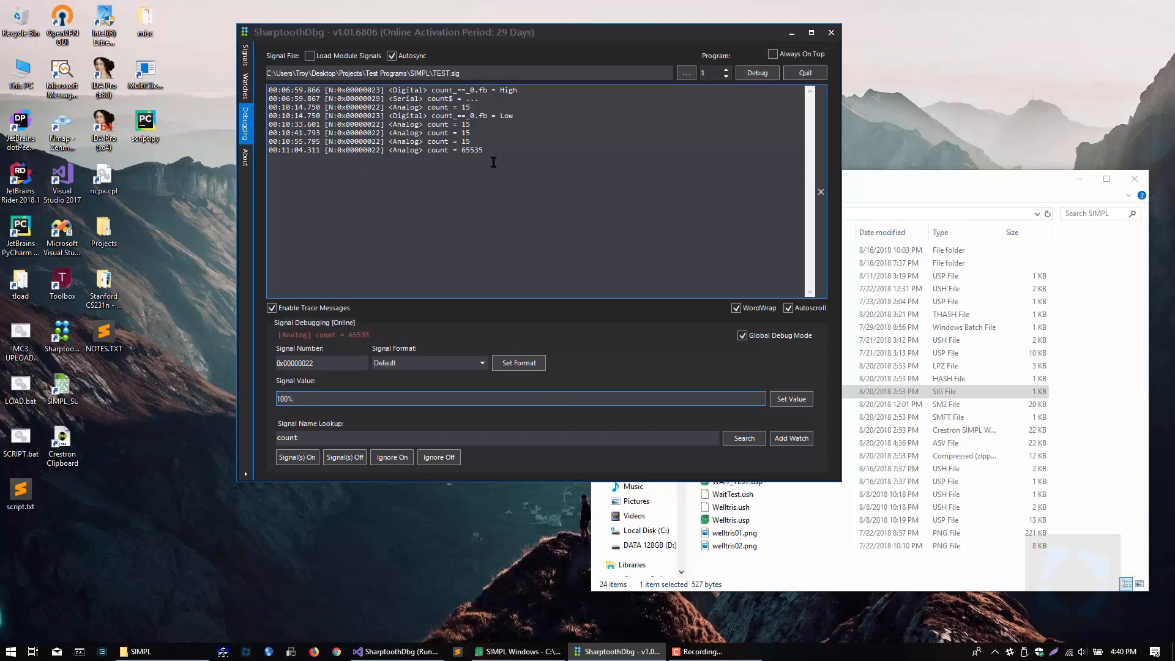
{"action": "left_click_drag", "start_coordinate": [483, 150], "coordinate": [459, 151]}
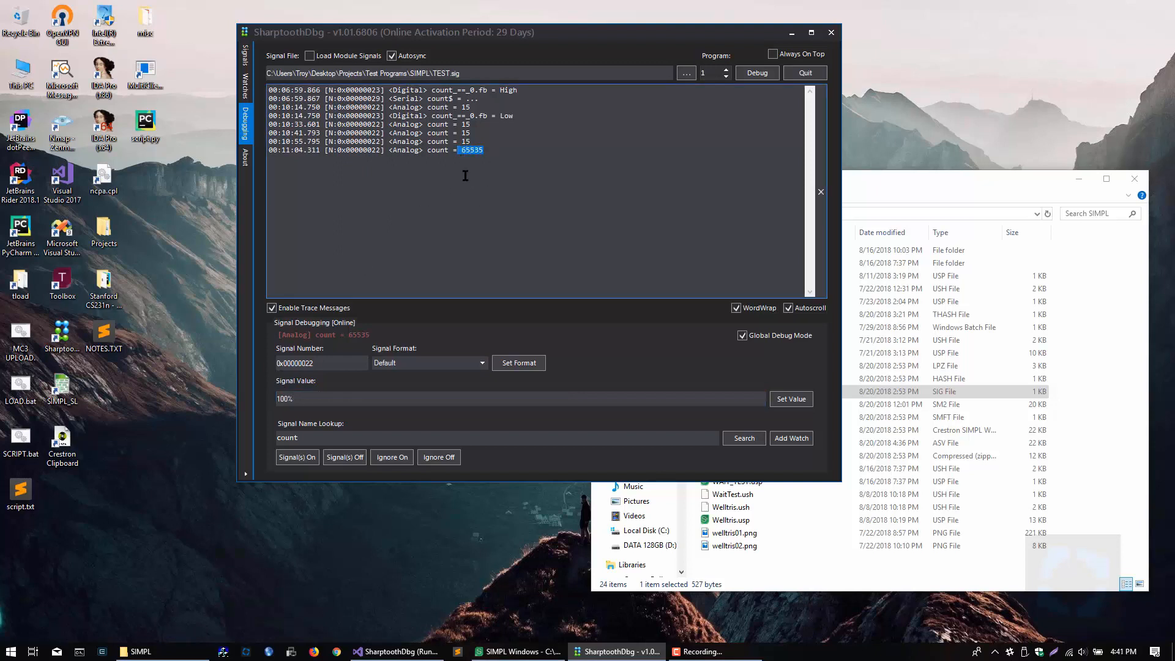
Step: Send the percentage value 0% to the count signal and check the resulting trace entries
{"action": "left_click", "coordinate": [338, 399]}
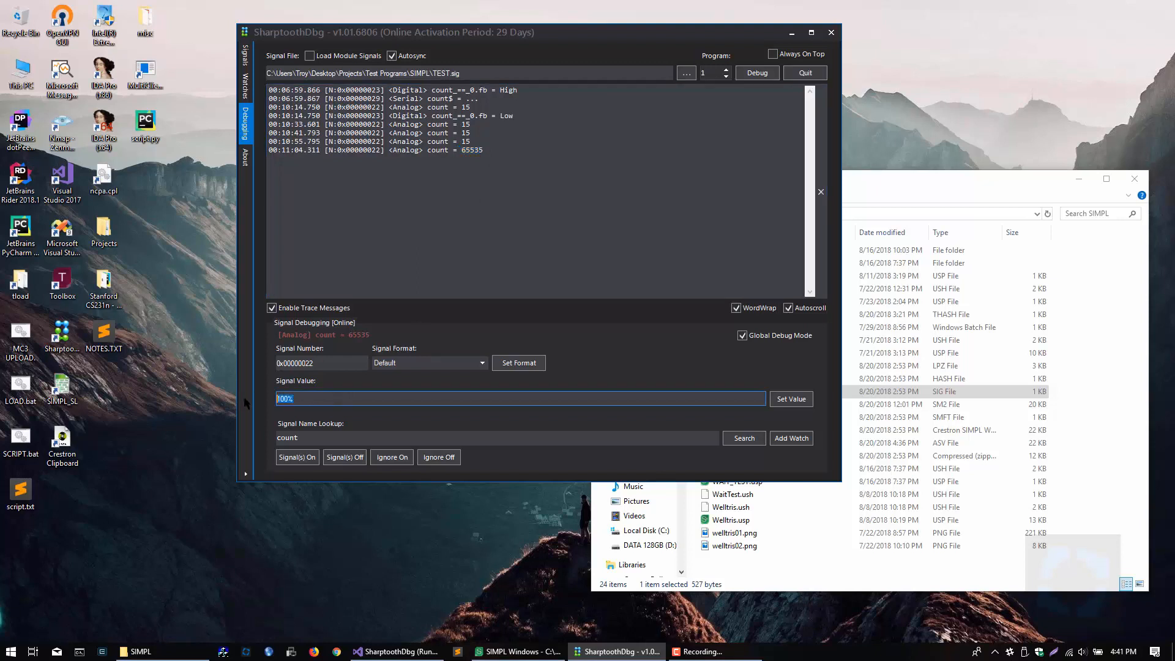
{"action": "type", "text": "0%"}
{"action": "key", "text": "Return"}
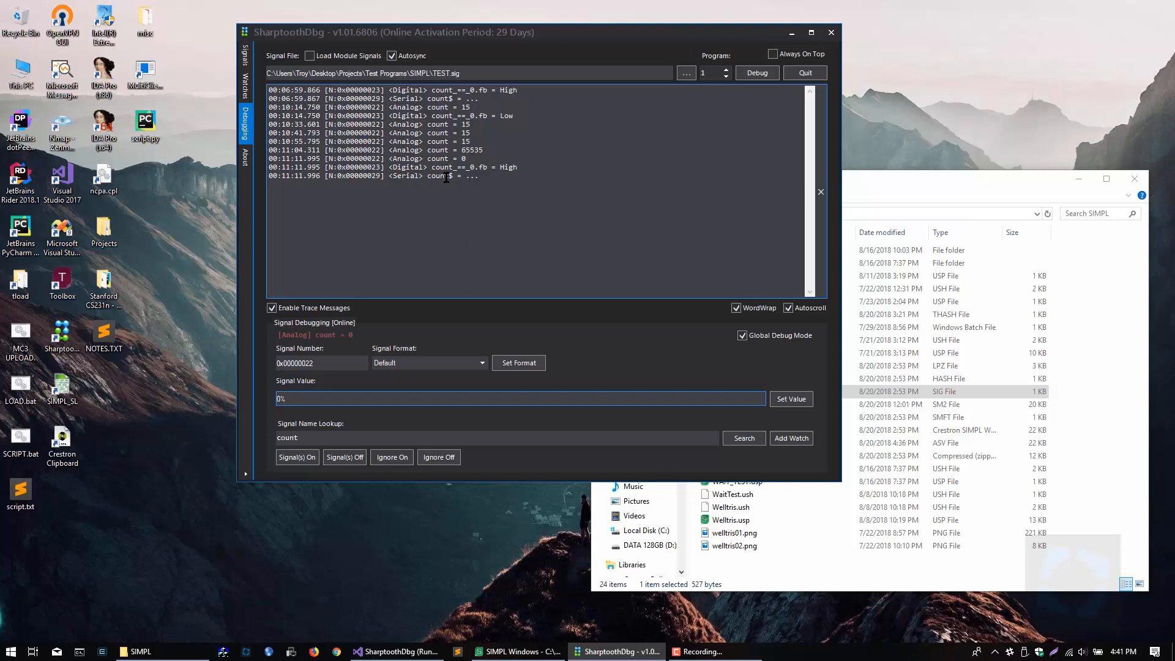
{"action": "left_click_drag", "start_coordinate": [487, 169], "coordinate": [467, 202]}
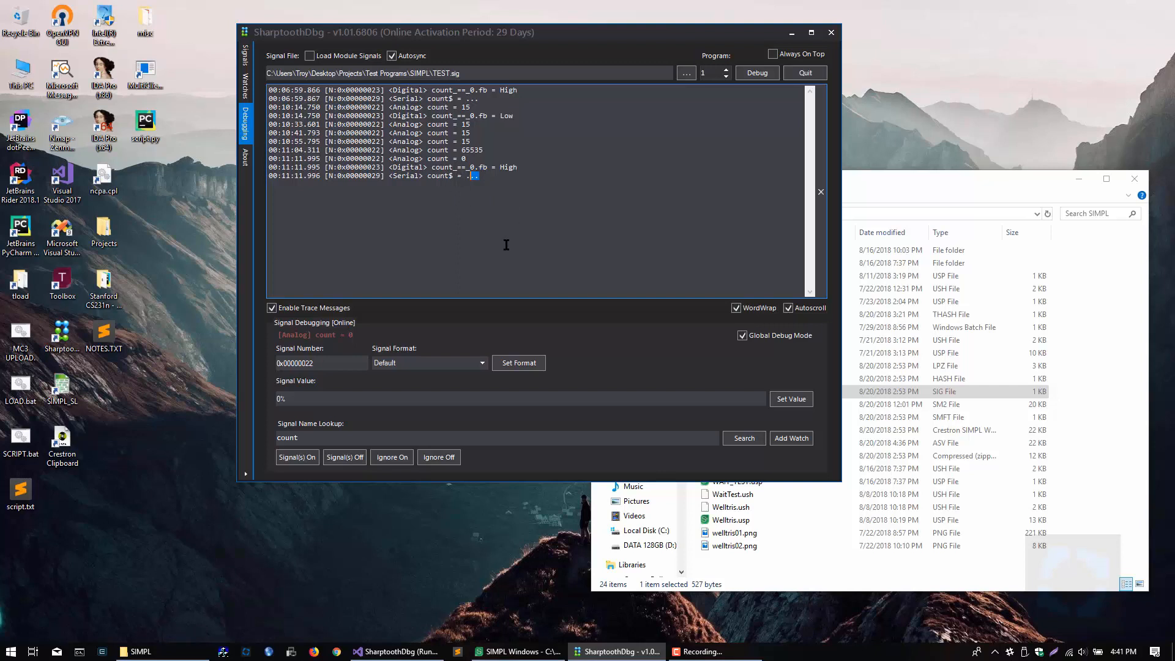
{"action": "left_click", "coordinate": [328, 398]}
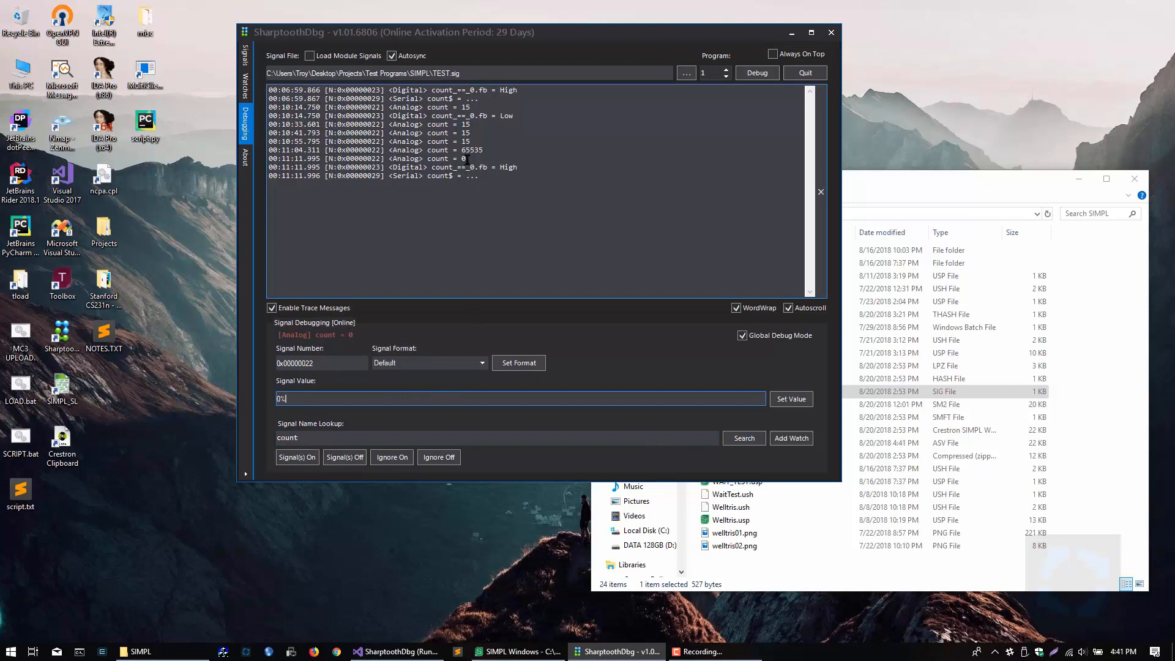
{"action": "left_click", "coordinate": [373, 152]}
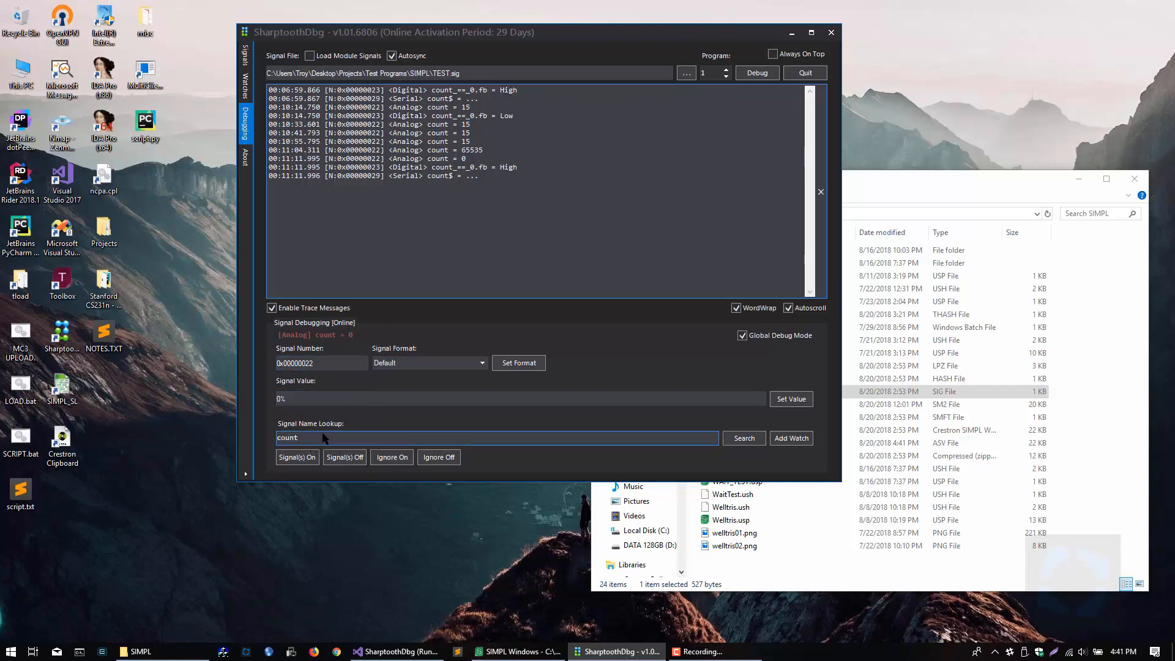
Step: Review the format options for the count signal and choose Binary
{"action": "left_click", "coordinate": [483, 363]}
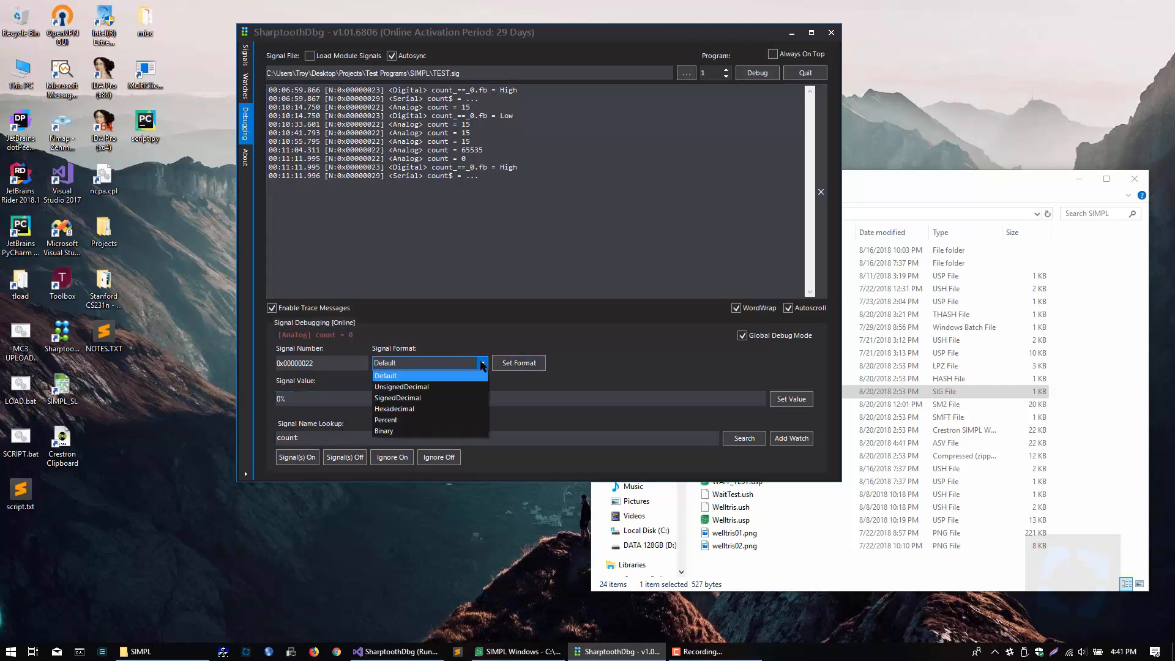
{"action": "key", "text": "Down"}
{"action": "key", "text": "Down"}
{"action": "key", "text": "Down"}
{"action": "key", "text": "Down"}
{"action": "key", "text": "Return"}
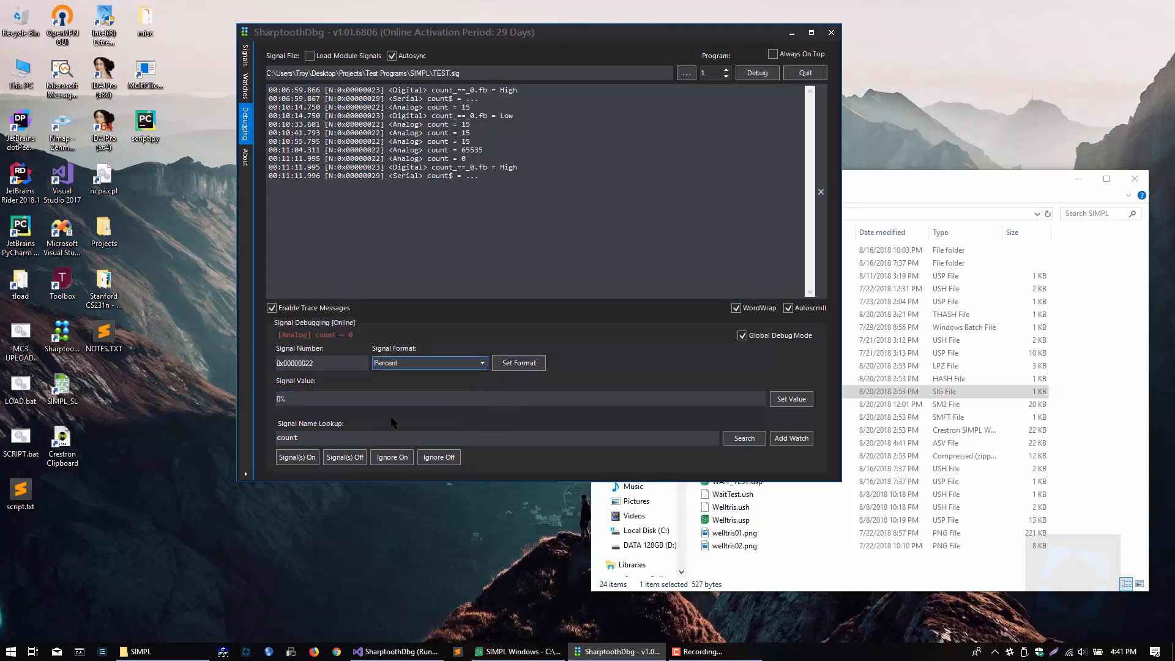
{"action": "left_click", "coordinate": [483, 364]}
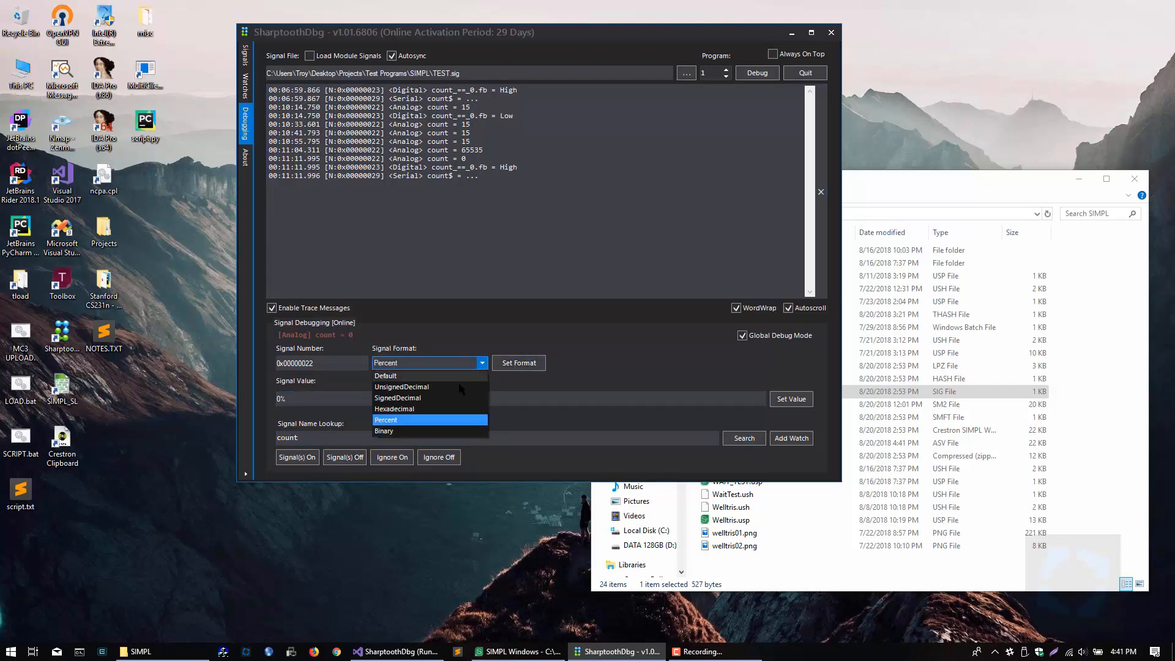
{"action": "left_click", "coordinate": [392, 431]}
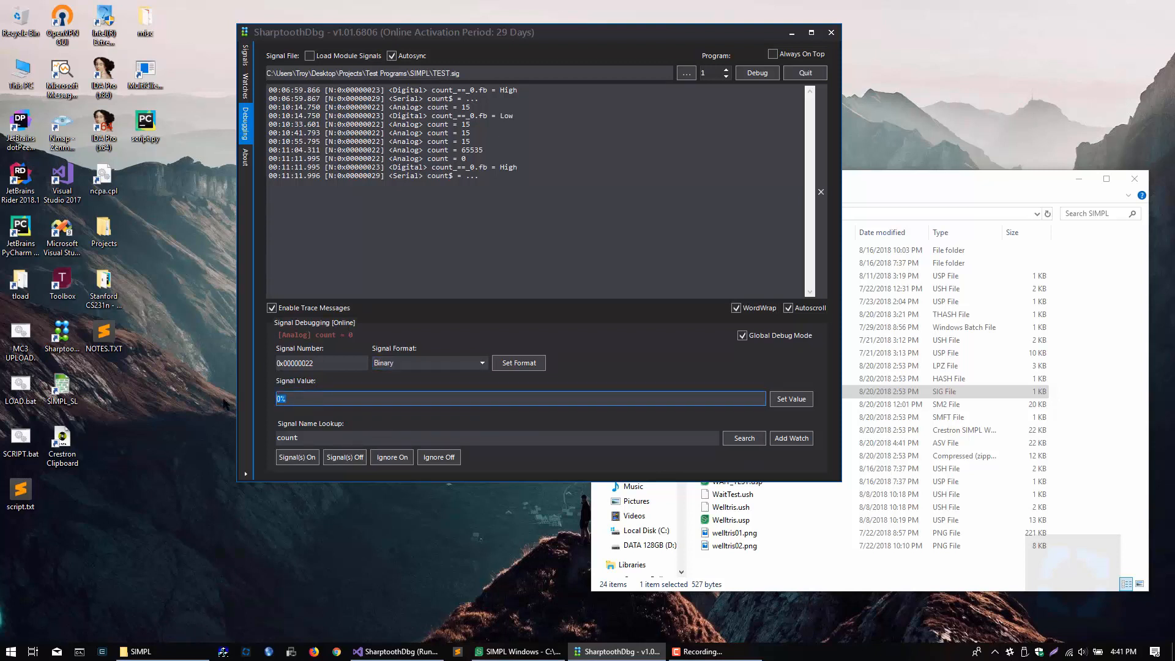
Step: Send the value 15 to the count signal, apply the Binary format and send the value again
{"action": "type", "text": "15"}
{"action": "key", "text": "Return"}
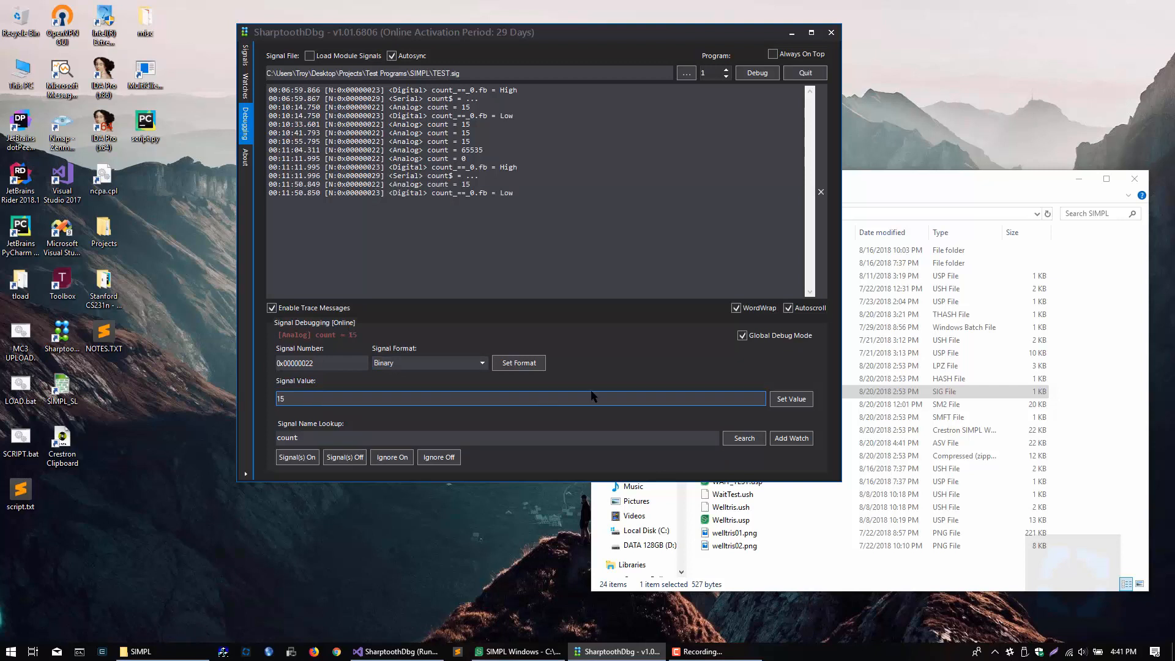
{"action": "left_click", "coordinate": [522, 367]}
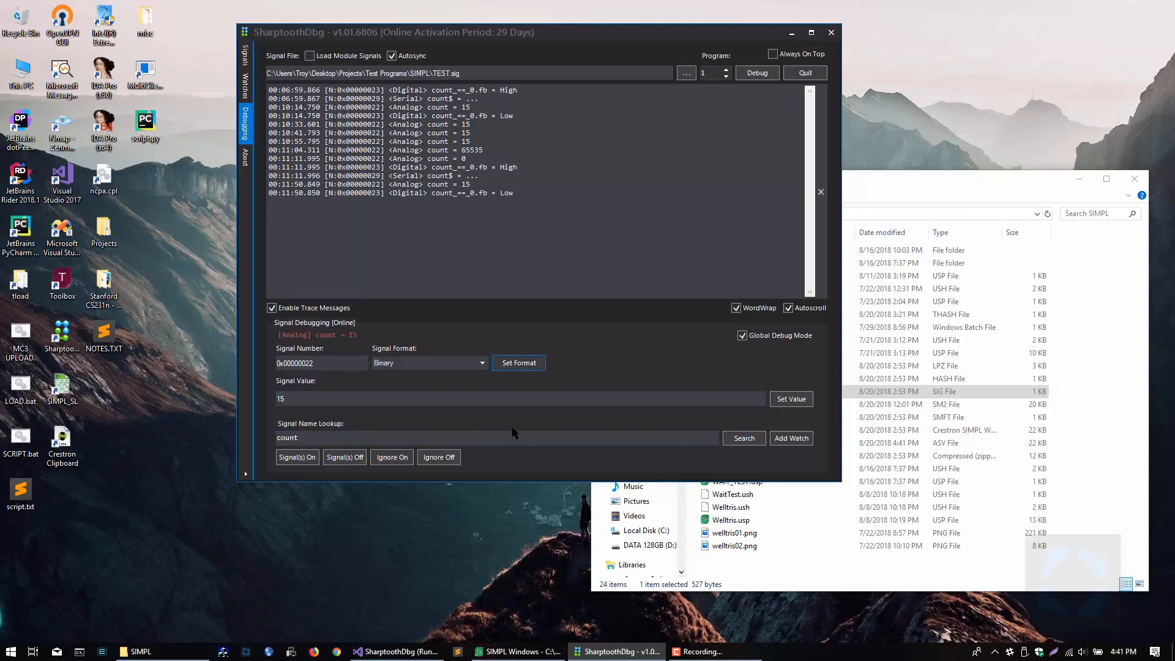
{"action": "left_click", "coordinate": [790, 399]}
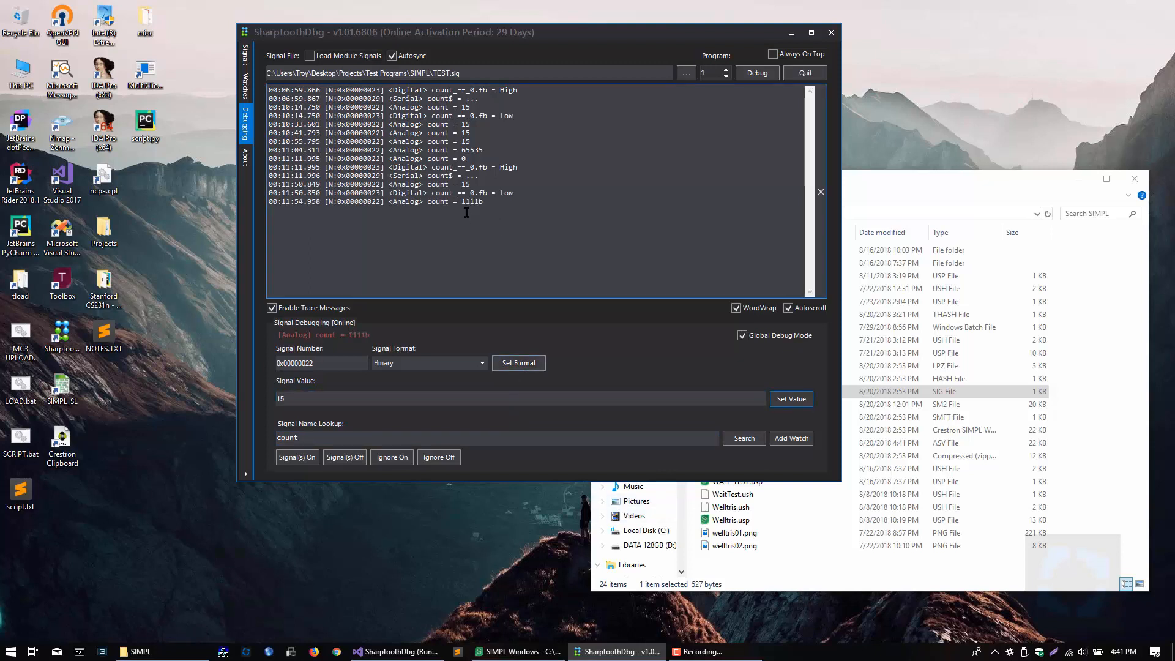
Step: Apply the Hexadecimal format to the count signal and send the value 15 again
{"action": "left_click", "coordinate": [482, 363]}
{"action": "left_click", "coordinate": [396, 409]}
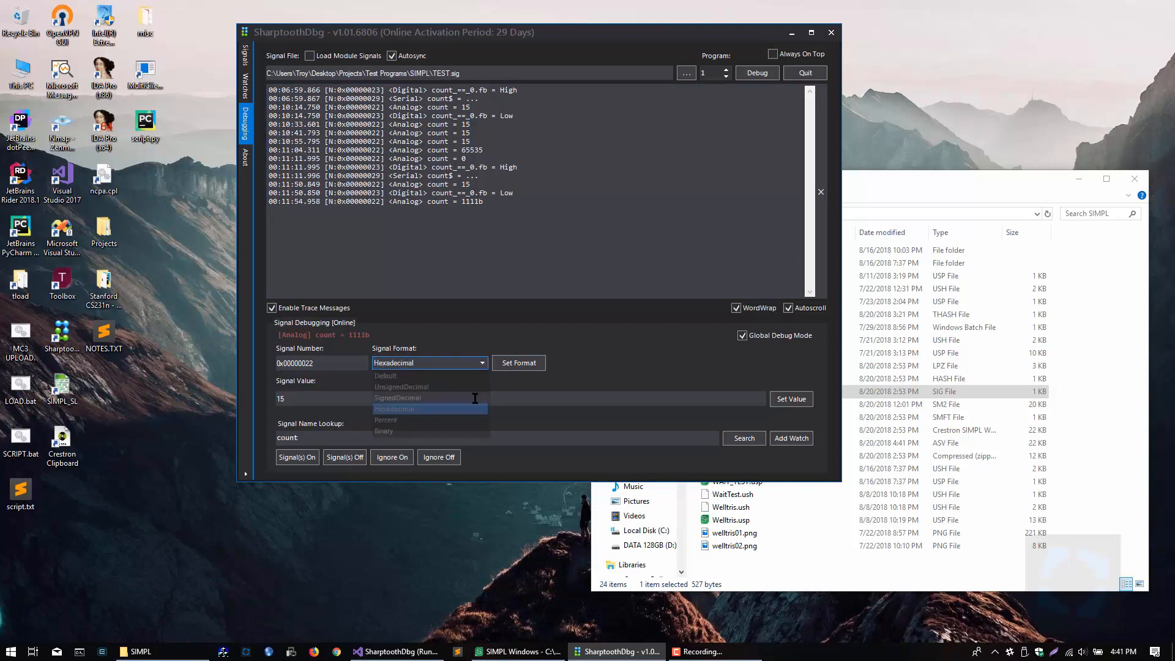
{"action": "left_click", "coordinate": [517, 367]}
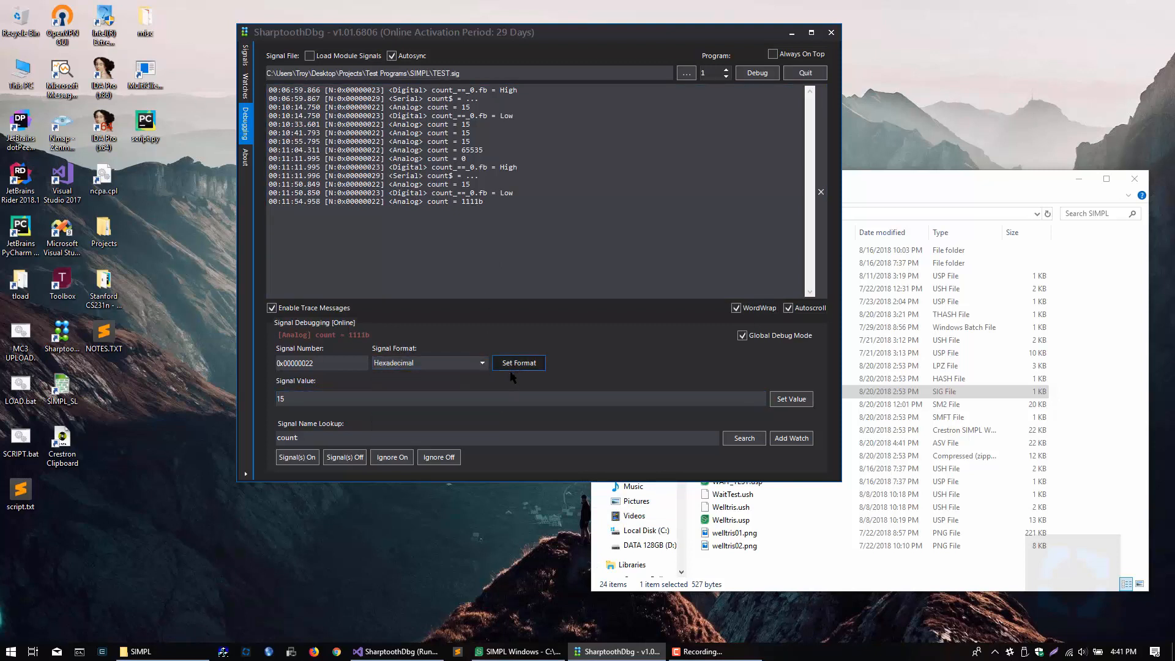
{"action": "left_click", "coordinate": [776, 400]}
{"action": "left_click", "coordinate": [480, 227]}
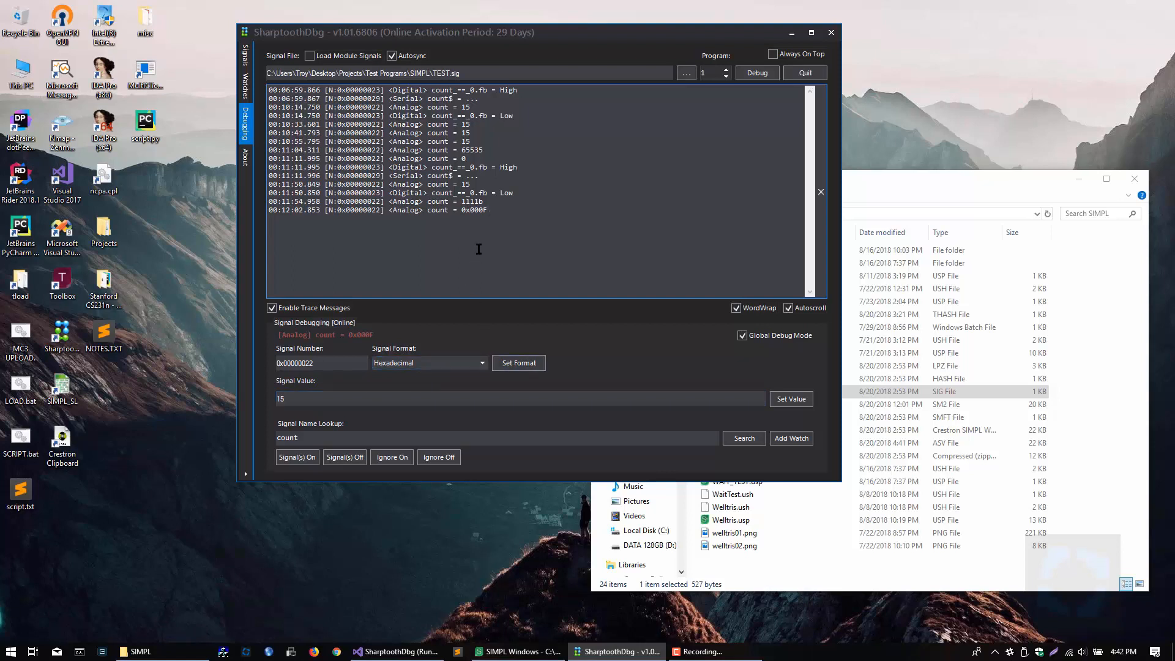
Step: Load the serial signal count$, send it the text test marked as Unicode, and inspect the trace output
{"action": "left_click", "coordinate": [358, 175]}
{"action": "left_click", "coordinate": [355, 386]}
{"action": "key", "text": "Tab"}
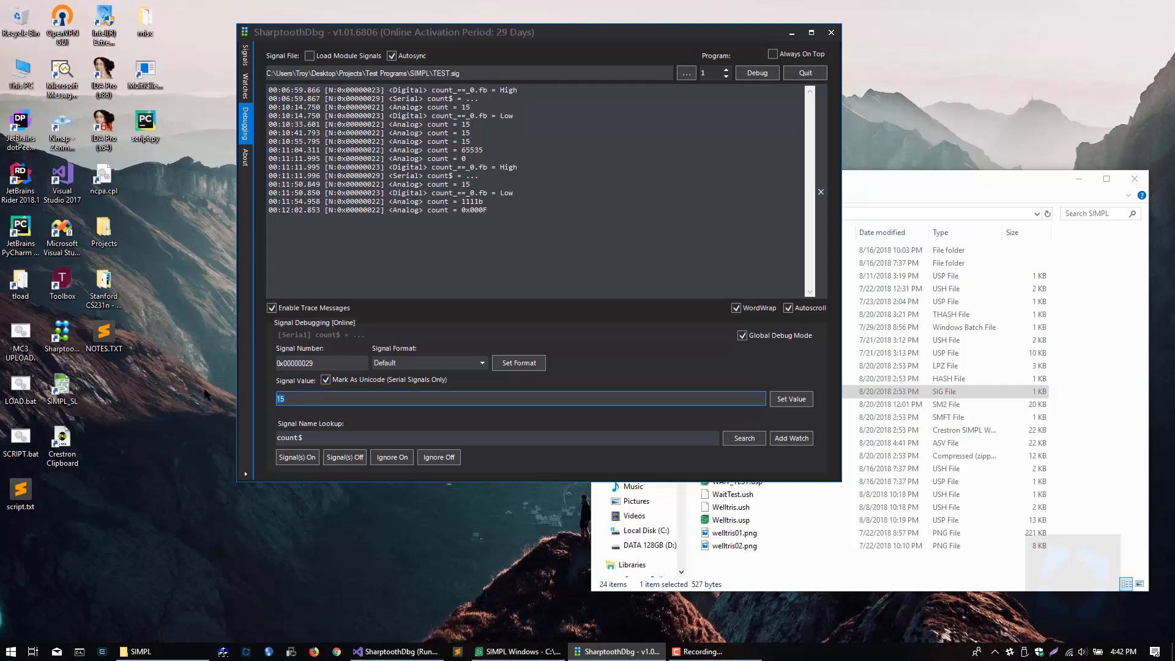
{"action": "type", "text": "test"}
{"action": "left_click", "coordinate": [790, 399]}
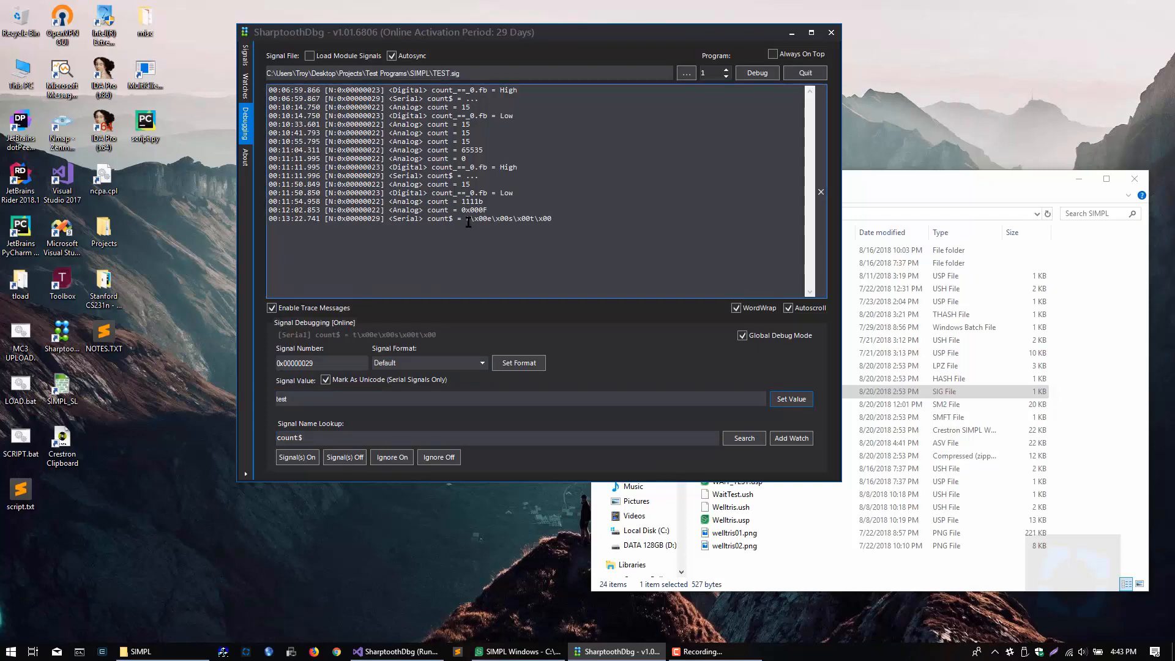
{"action": "left_click", "coordinate": [286, 401]}
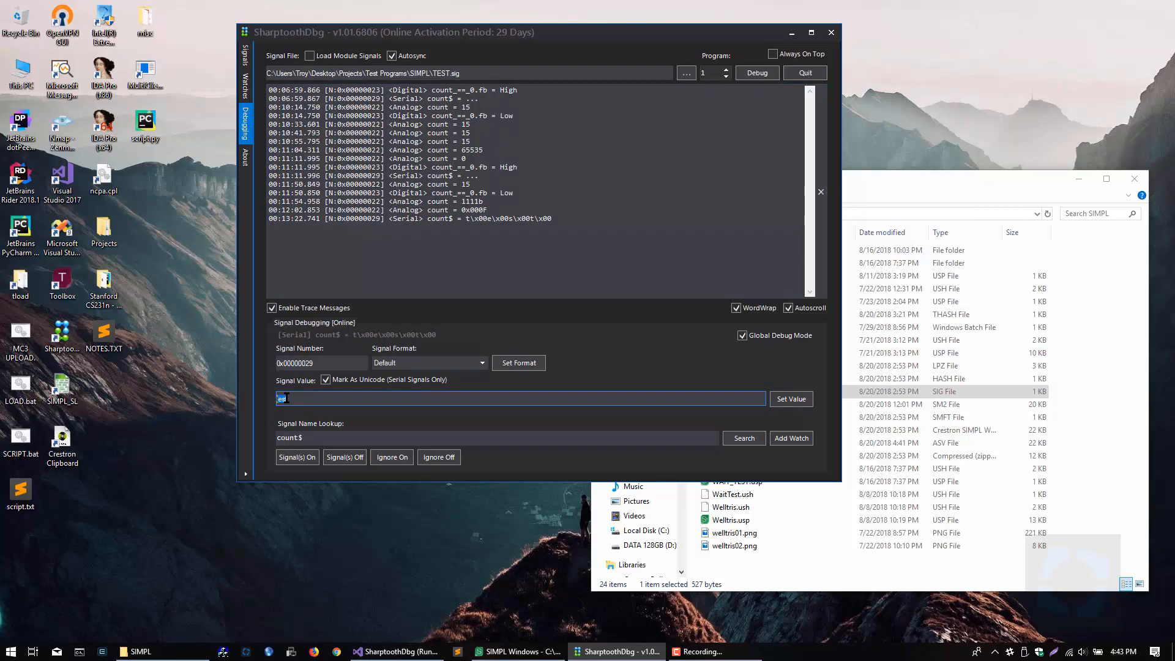
{"action": "left_click", "coordinate": [466, 218]}
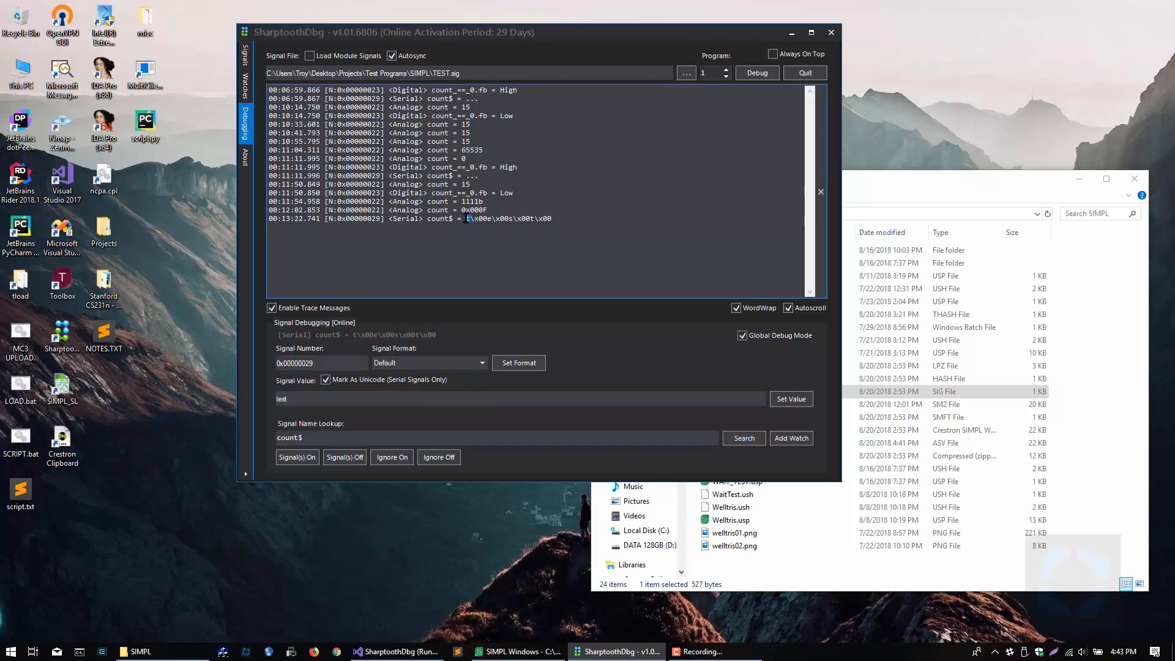
{"action": "left_click_drag", "start_coordinate": [488, 218], "coordinate": [476, 219]}
Step: Turn off Unicode marking for the count$ signal's value and send the text test again
{"action": "left_click", "coordinate": [325, 379]}
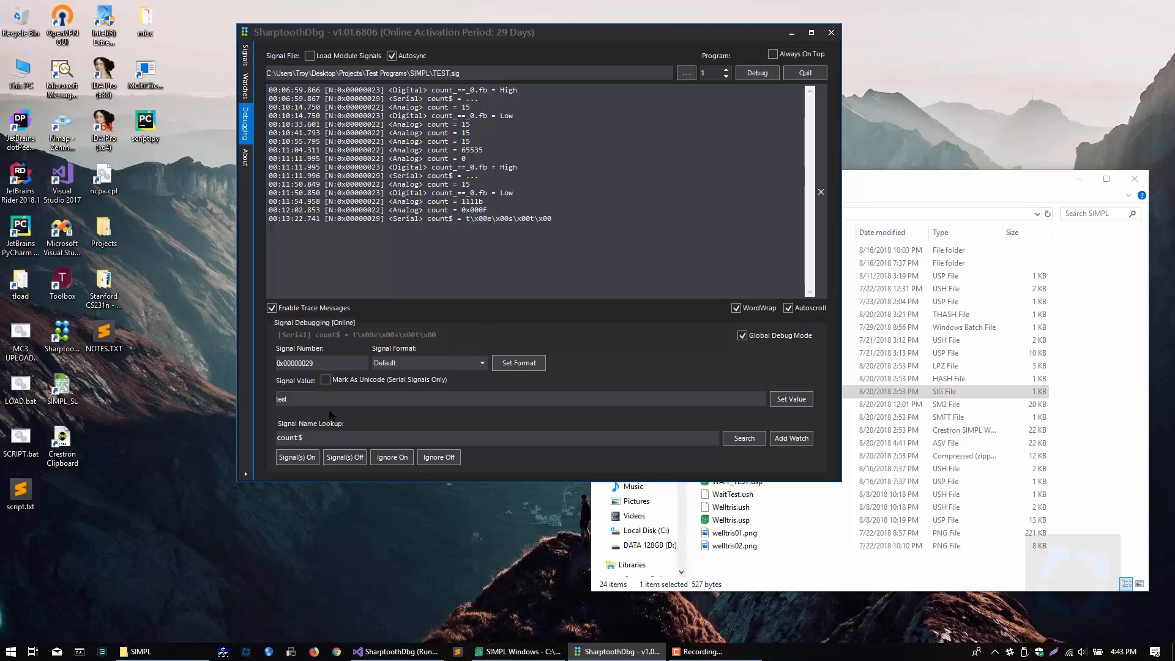
{"action": "left_click", "coordinate": [332, 399]}
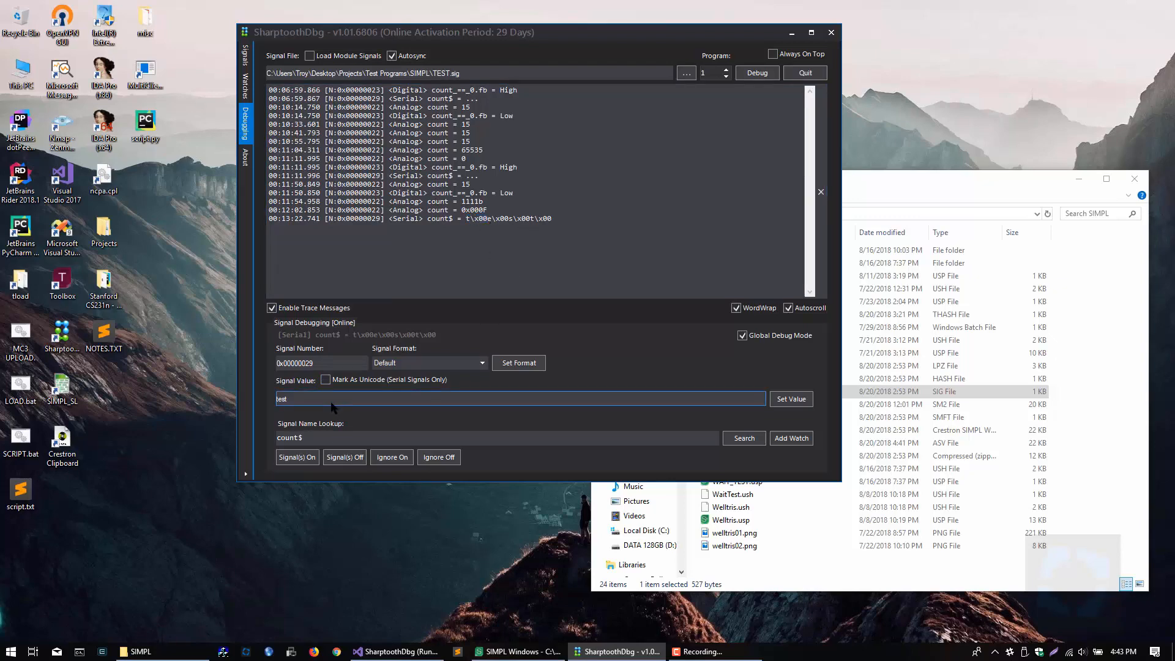
{"action": "left_click", "coordinate": [788, 400]}
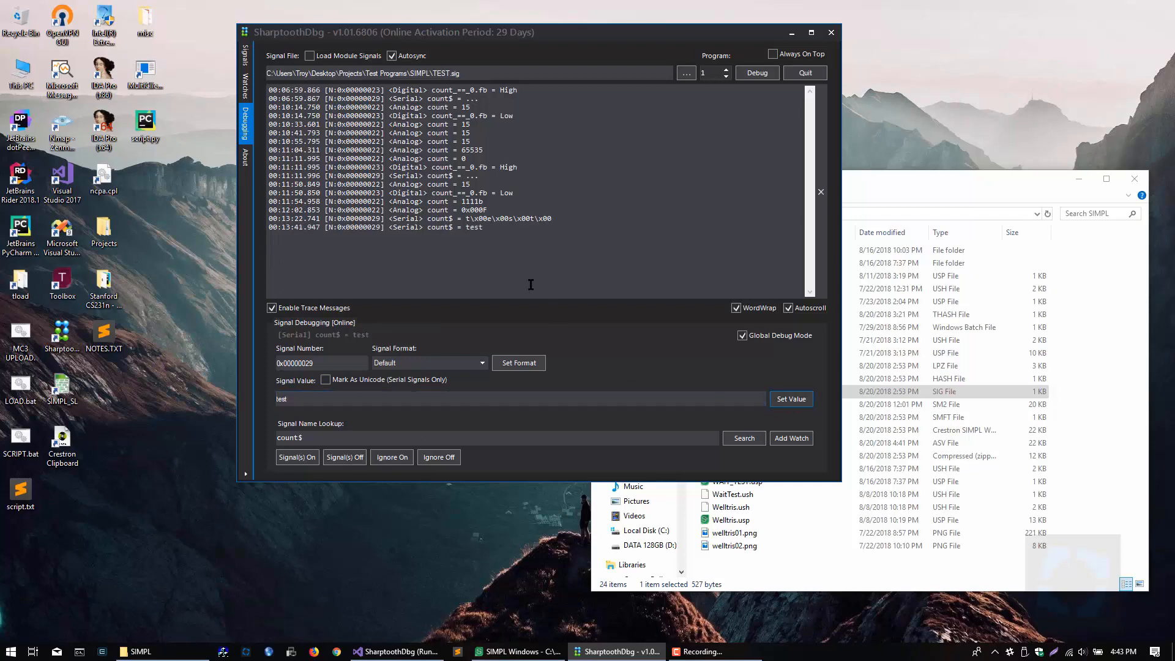
{"action": "double_click", "coordinate": [474, 228]}
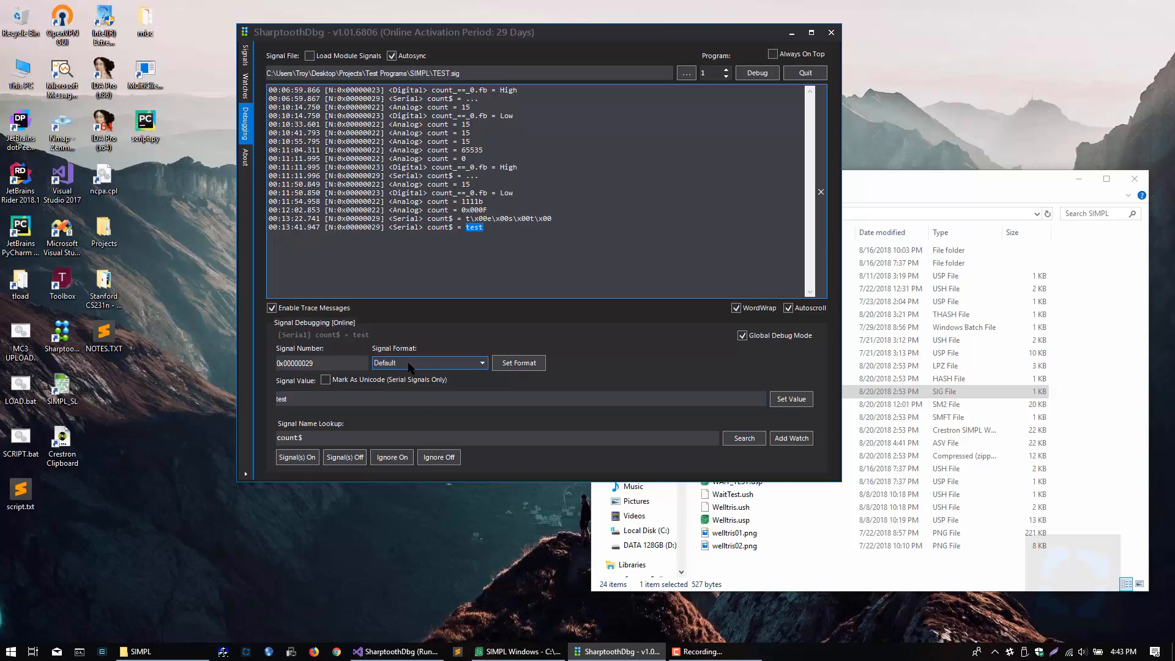
{"action": "left_click", "coordinate": [392, 398]}
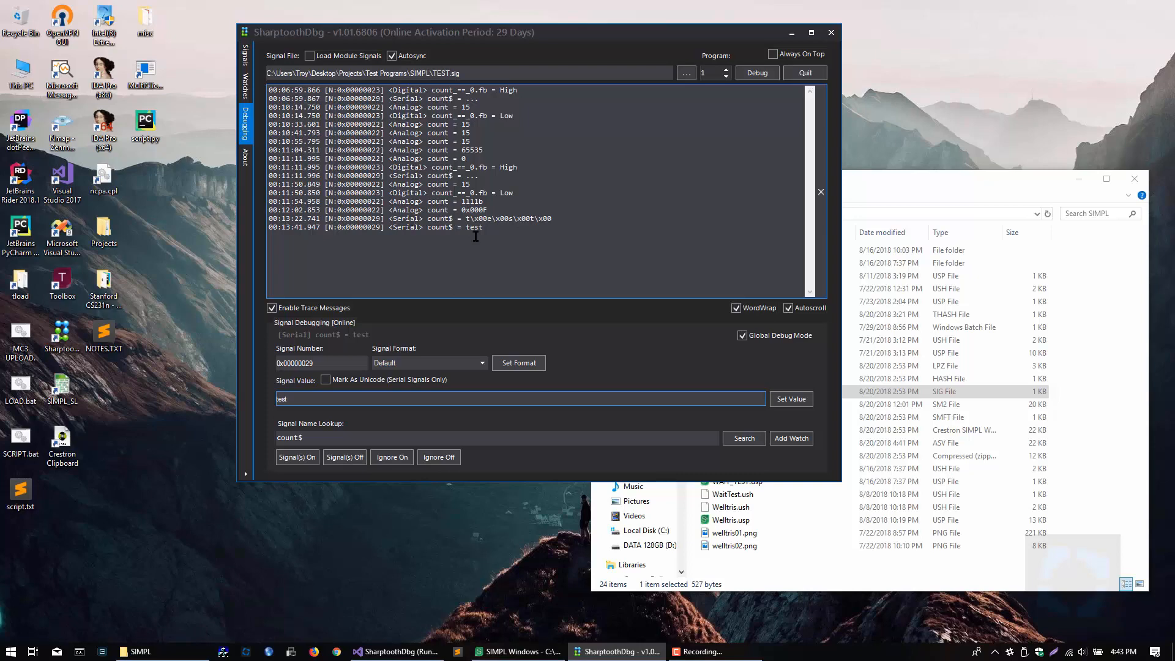
Step: Review the format options for the serial count$ signal and choose Unicode
{"action": "left_click", "coordinate": [482, 363]}
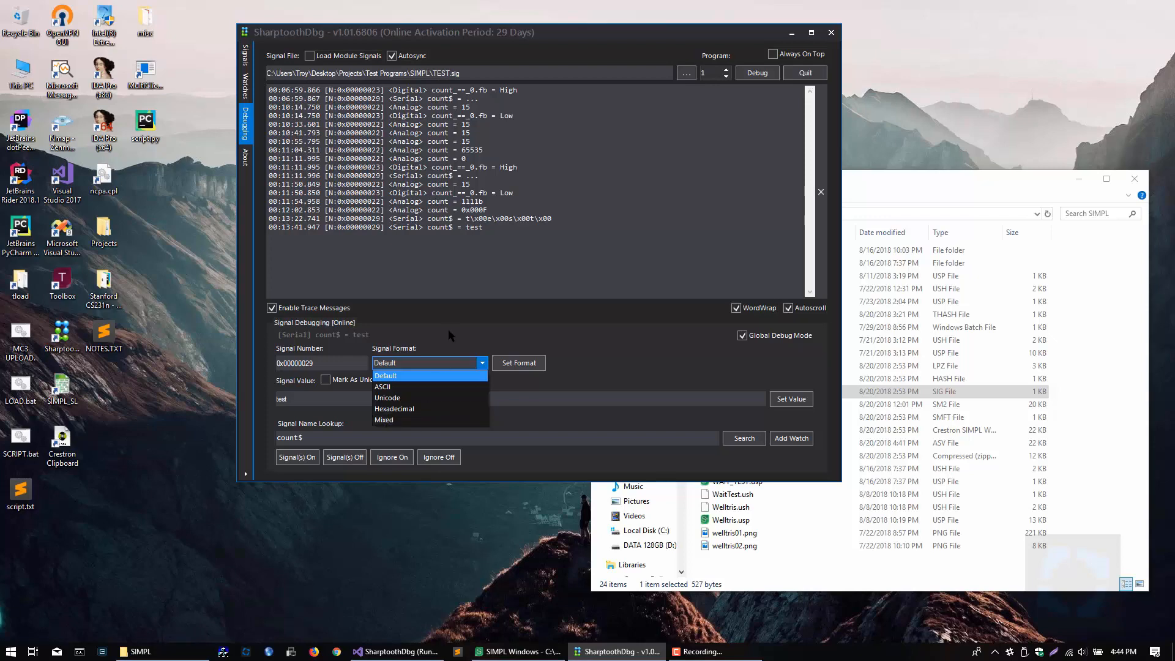
{"action": "left_click", "coordinate": [471, 221]}
{"action": "left_click_drag", "start_coordinate": [487, 221], "coordinate": [471, 221]}
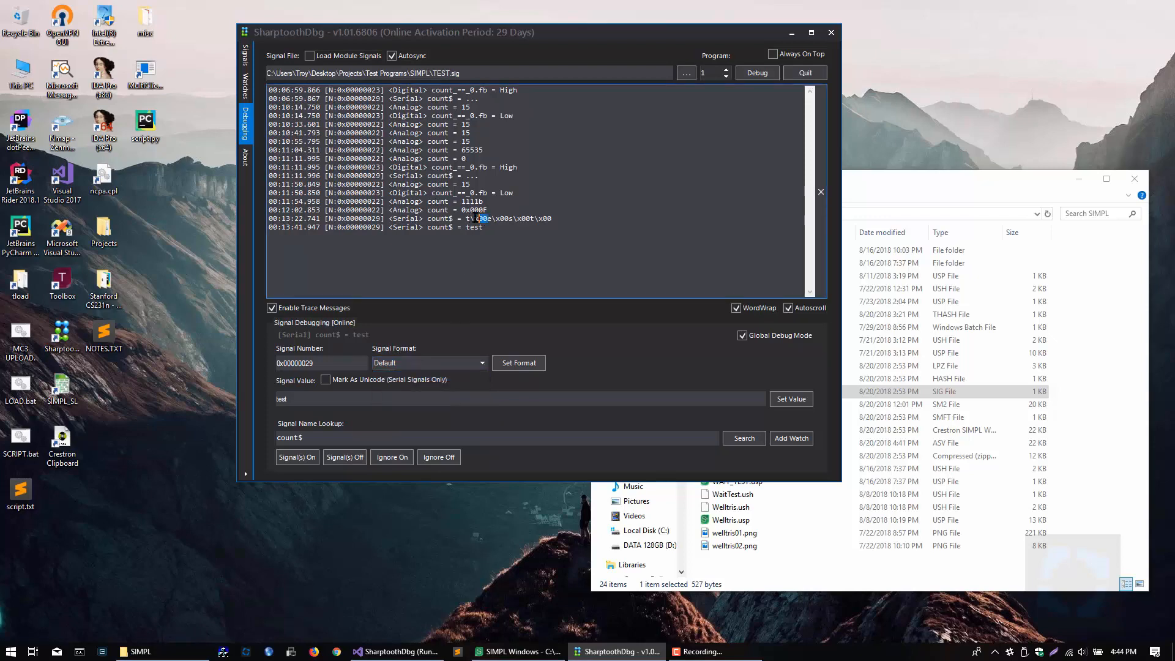
{"action": "left_click", "coordinate": [482, 364]}
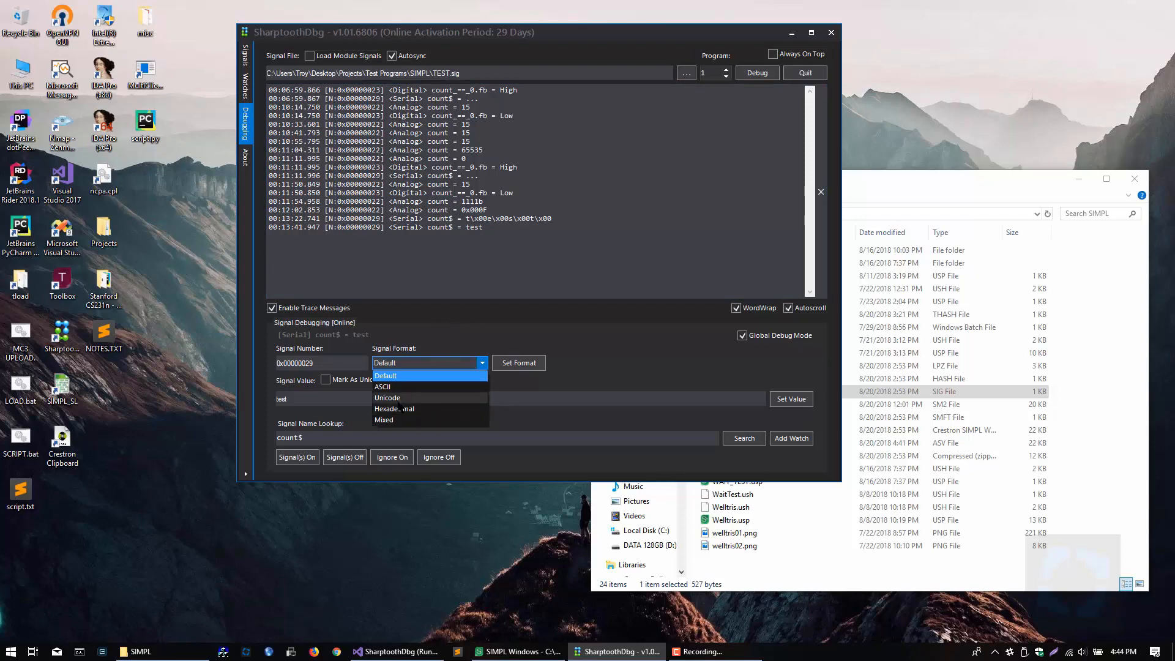
{"action": "left_click", "coordinate": [400, 399]}
{"action": "left_click", "coordinate": [303, 400]}
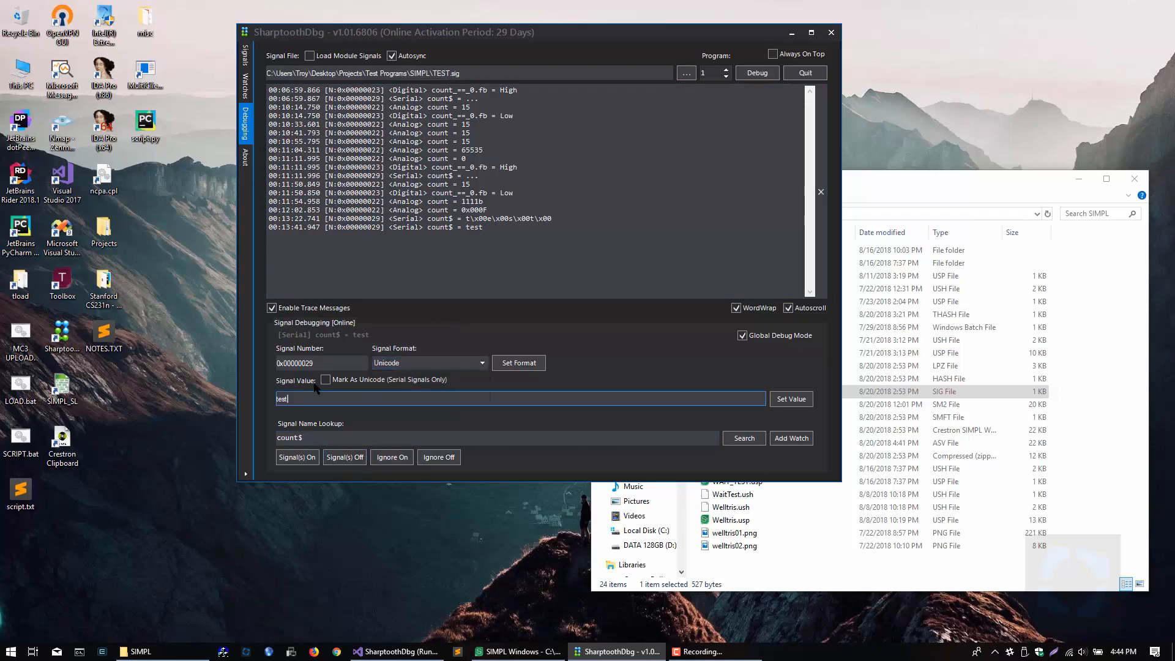
Step: Turn Unicode marking back on and resend the text test to the count$ signal
{"action": "left_click", "coordinate": [325, 380]}
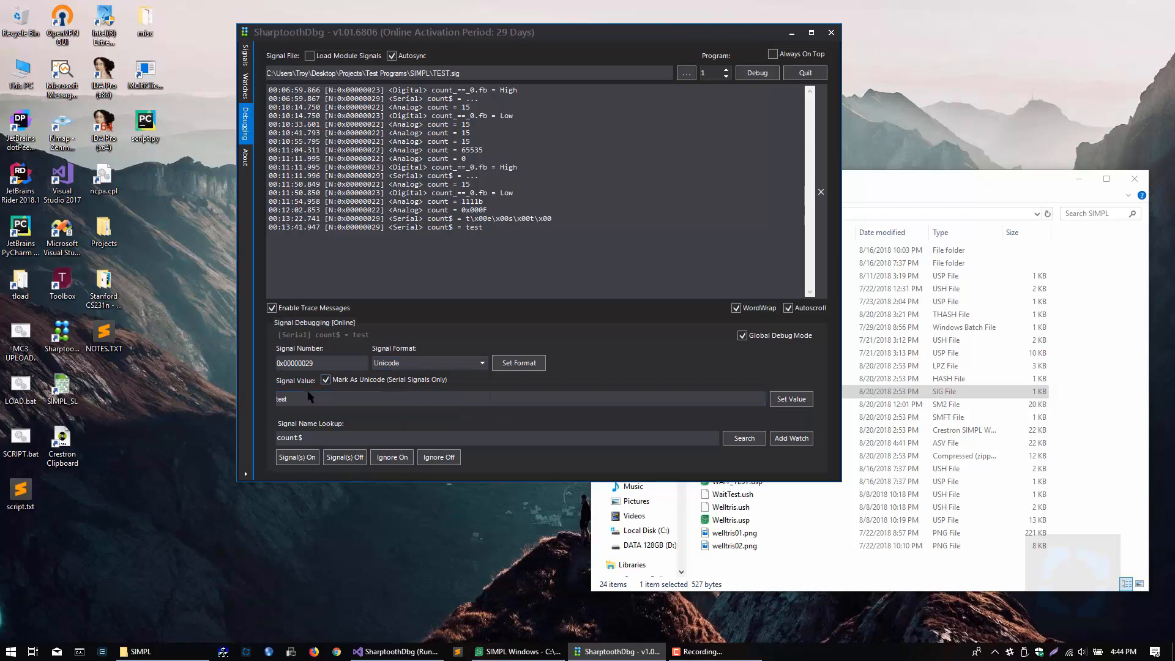
{"action": "left_click", "coordinate": [420, 257]}
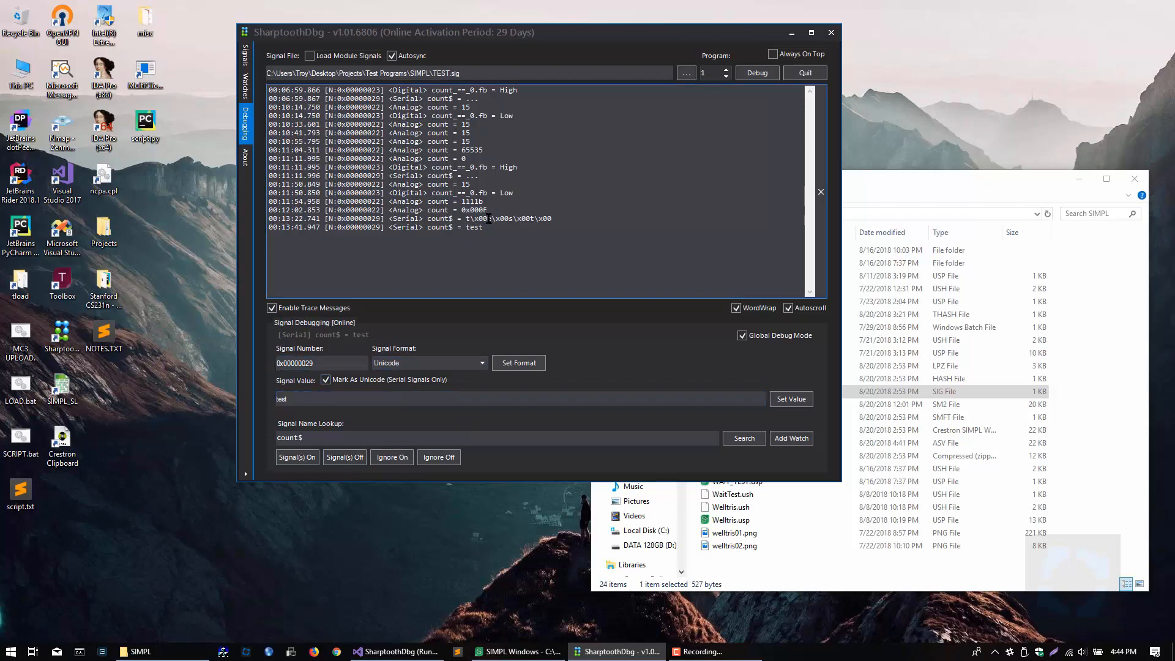
{"action": "left_click_drag", "start_coordinate": [556, 218], "coordinate": [475, 223]}
{"action": "left_click", "coordinate": [792, 399]}
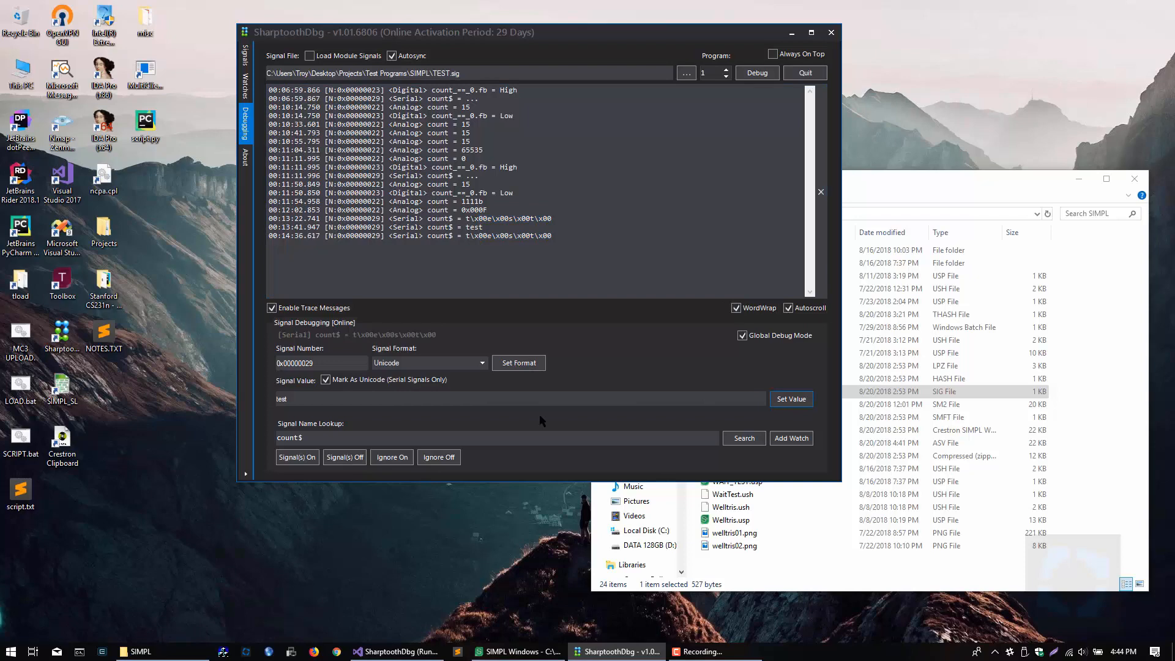
Step: Apply the Unicode format to count$, resend the text test, and compare the trace entries
{"action": "left_click", "coordinate": [510, 364]}
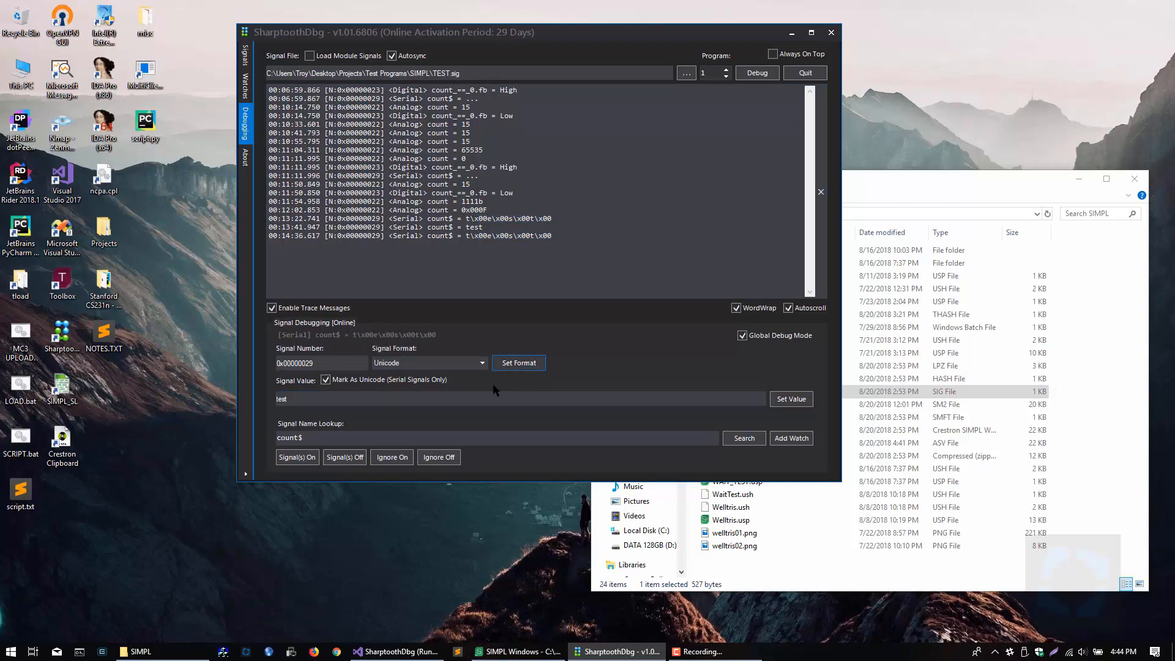
{"action": "left_click", "coordinate": [791, 400]}
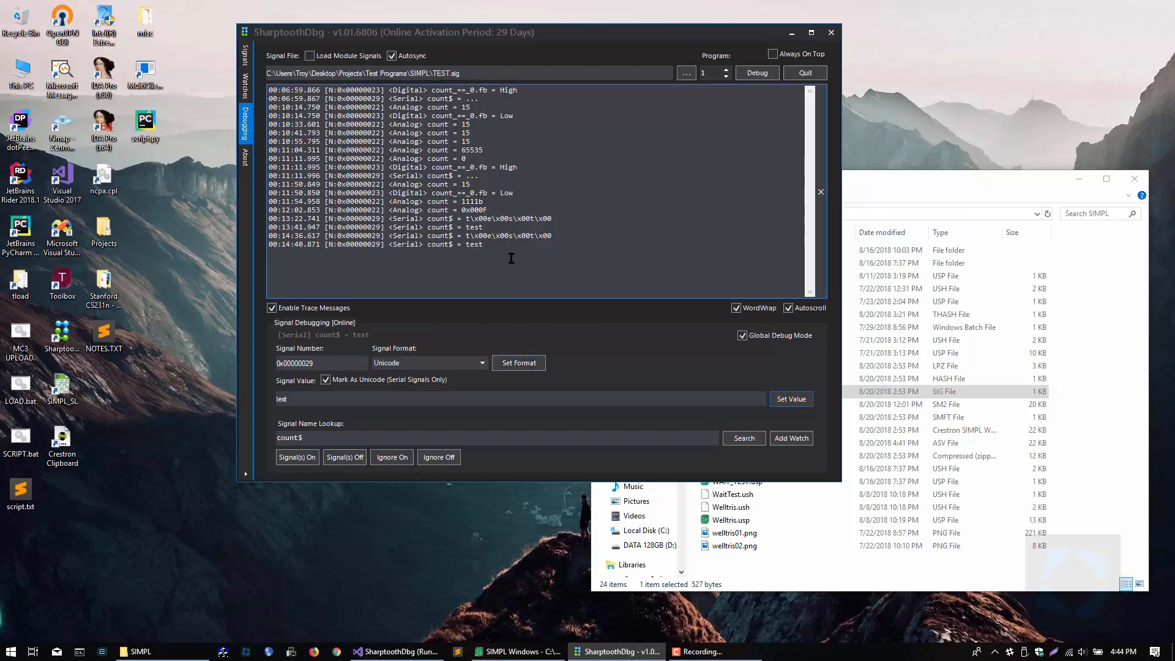
{"action": "left_click_drag", "start_coordinate": [552, 237], "coordinate": [465, 237]}
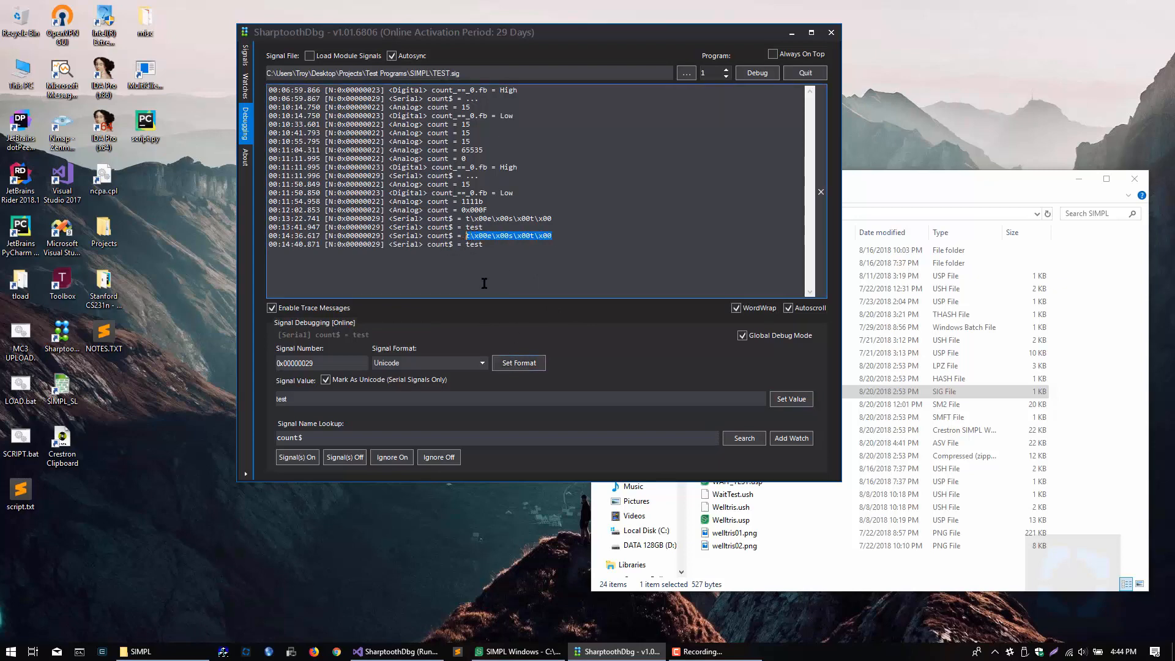
Step: Clear the trace output and send the Unicode-marked text test to count$ three times
{"action": "left_click", "coordinate": [822, 193]}
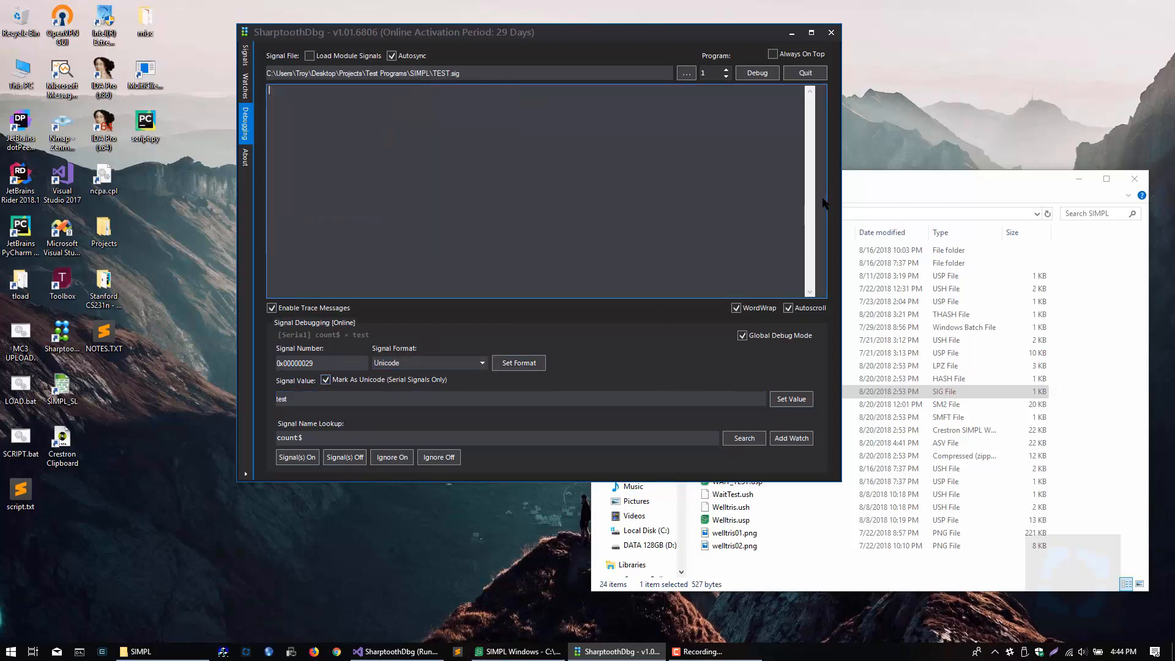
{"action": "left_click", "coordinate": [369, 403]}
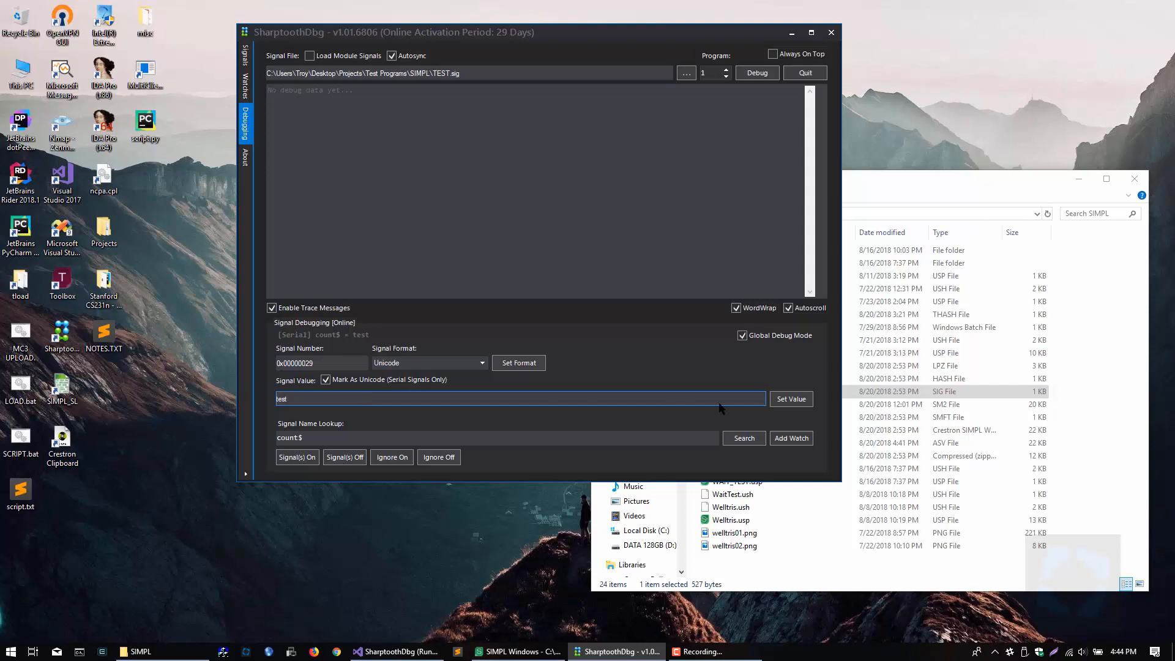
{"action": "left_click", "coordinate": [785, 403]}
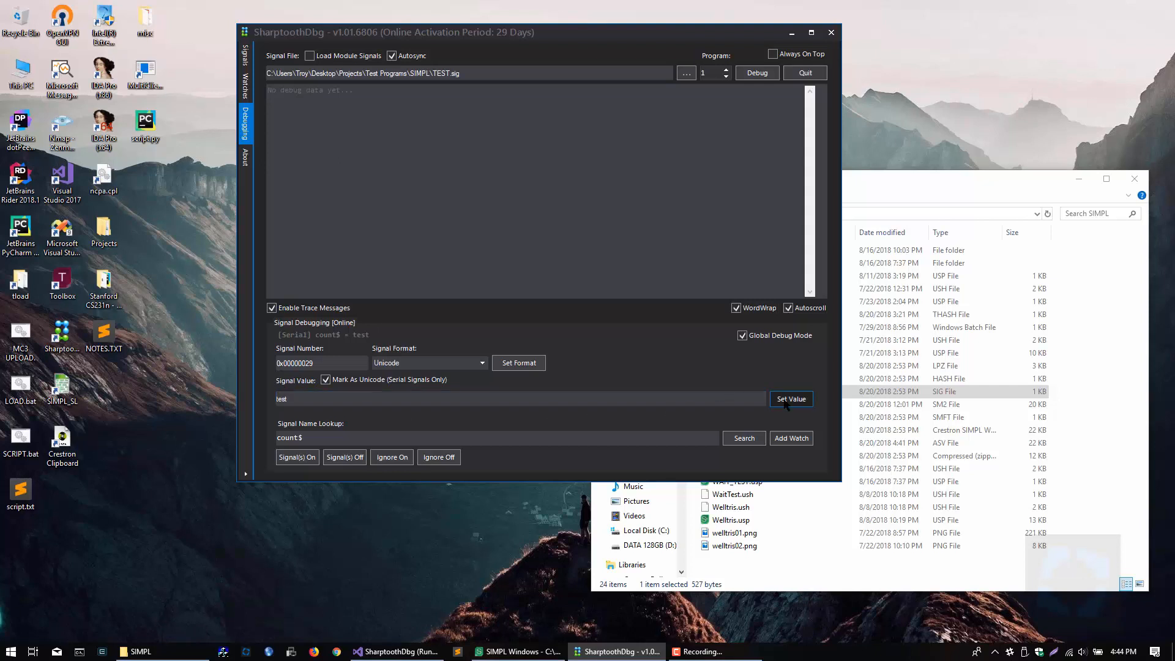
{"action": "left_click", "coordinate": [786, 402]}
{"action": "left_click", "coordinate": [786, 401]}
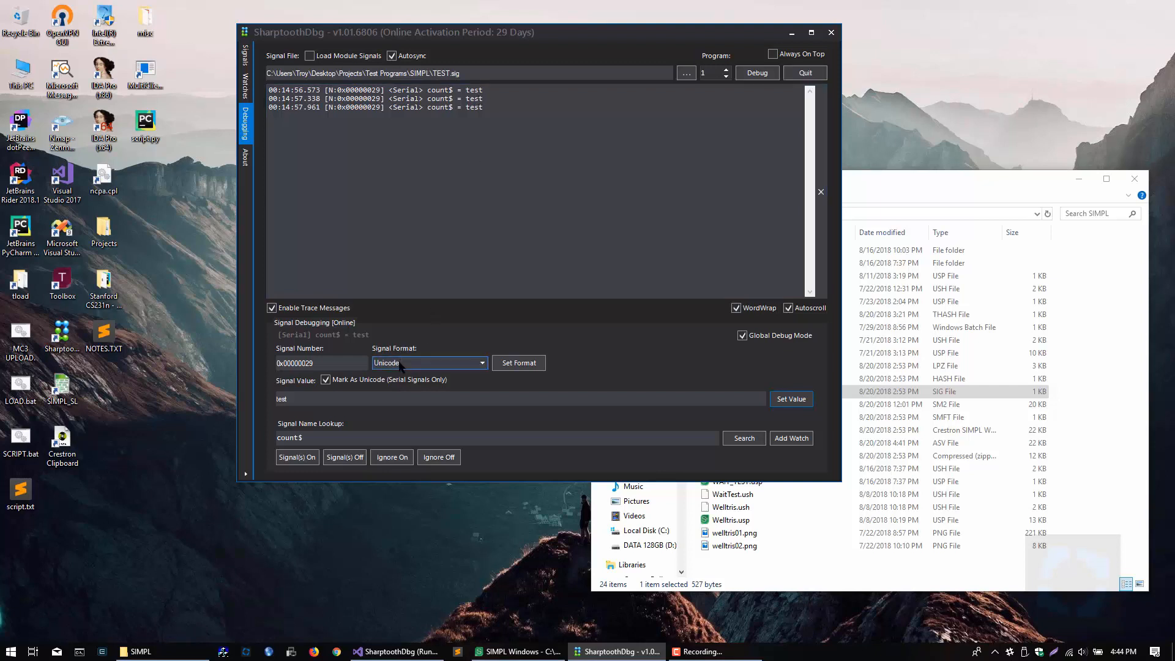
Step: Review the format choice for count$ and compare the sent text with its latest trace entry
{"action": "left_click", "coordinate": [482, 366]}
{"action": "left_click", "coordinate": [482, 365]}
{"action": "left_click_drag", "start_coordinate": [300, 404], "coordinate": [257, 407]}
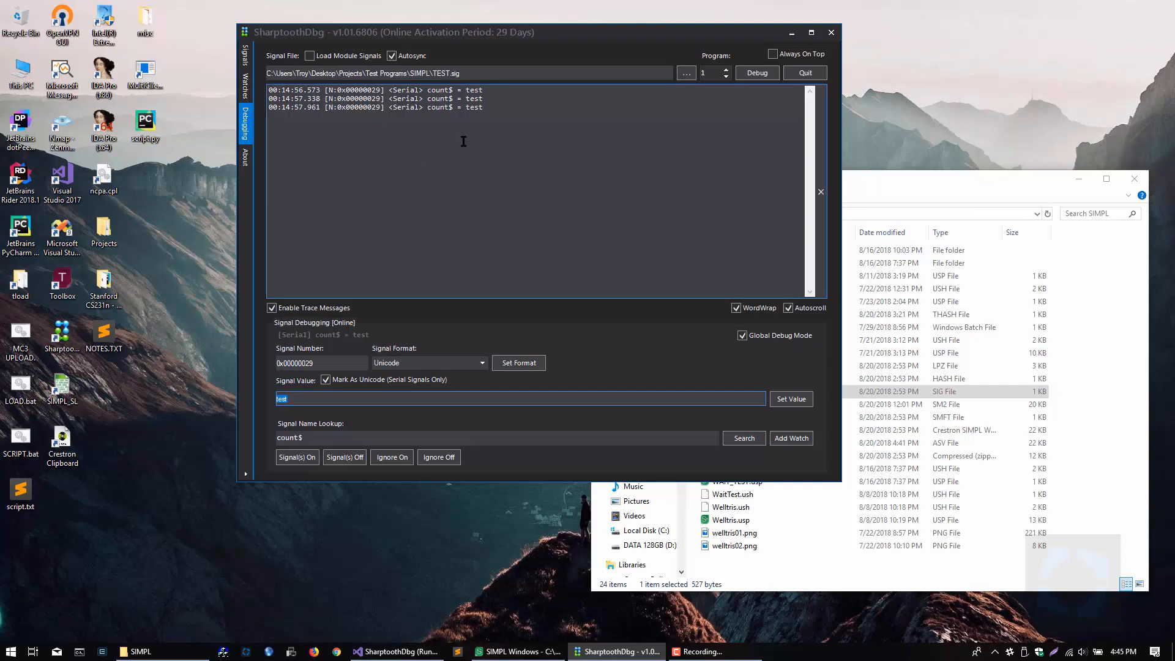
{"action": "left_click_drag", "start_coordinate": [486, 107], "coordinate": [465, 109]}
Step: Turn off Unicode marking, send t\x00e\x00s\x00t\x00 to count$, and inspect the new trace entry
{"action": "left_click_drag", "start_coordinate": [306, 404], "coordinate": [231, 396]}
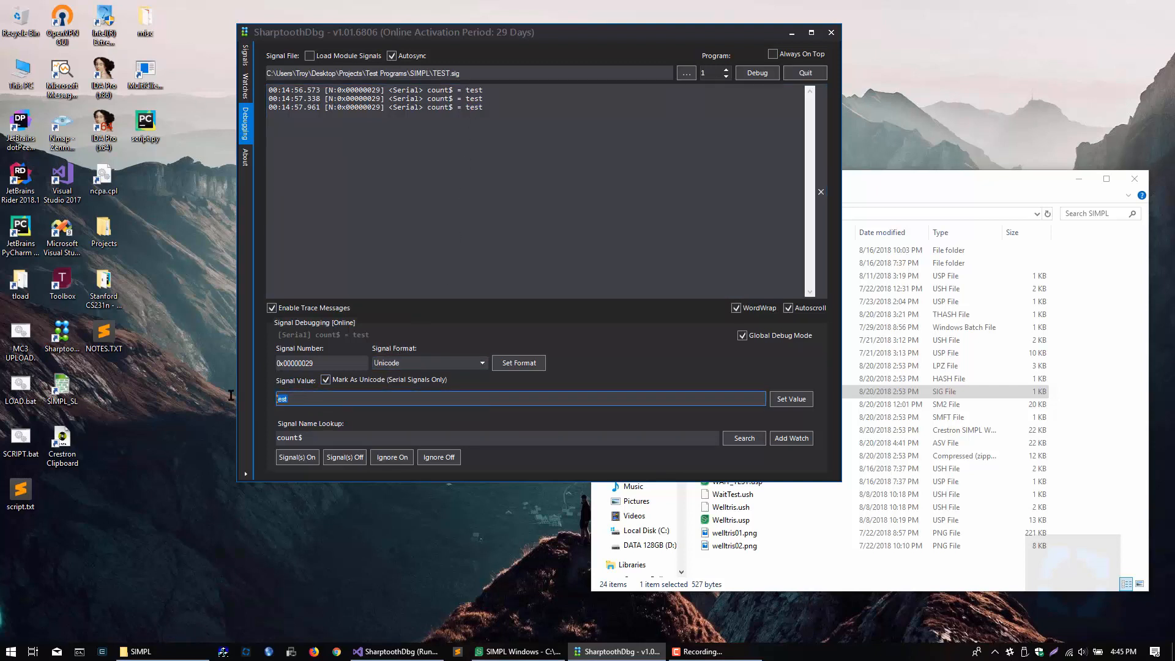
{"action": "left_click", "coordinate": [325, 379]}
{"action": "left_click", "coordinate": [335, 398]}
{"action": "key", "text": "BackSpace"}
{"action": "key", "text": "BackSpace"}
{"action": "key", "text": "BackSpace"}
{"action": "type", "text": "\\x00e\\x00"}
{"action": "type", "text": "\\x00"}
{"action": "left_click", "coordinate": [789, 399]}
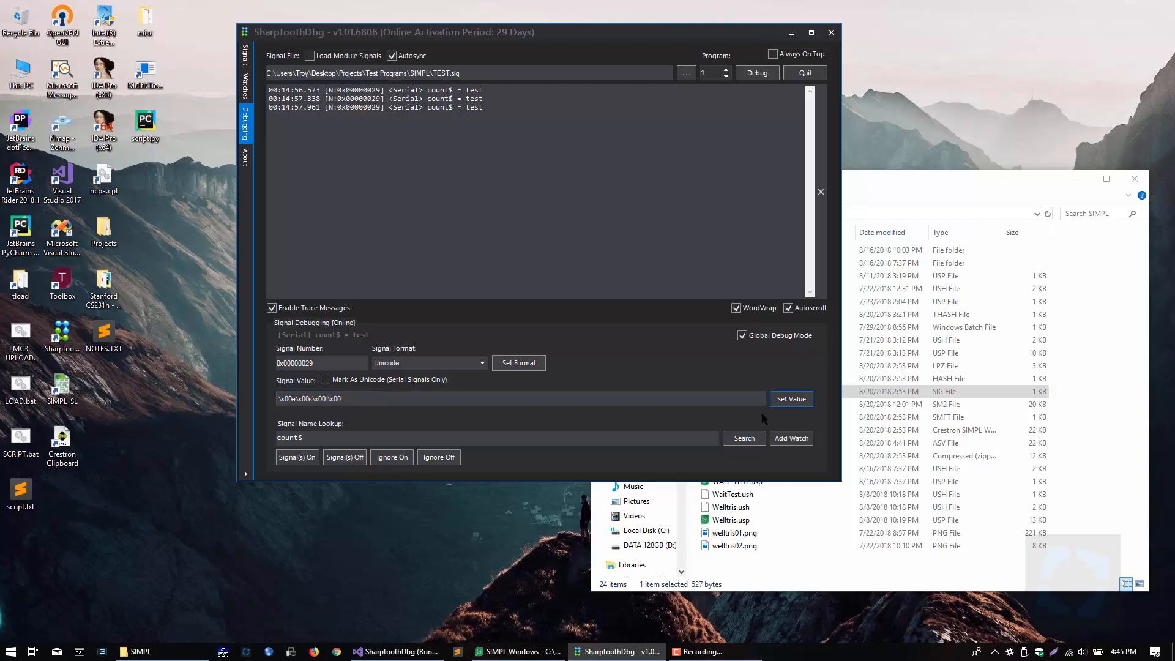
{"action": "left_click", "coordinate": [430, 140]}
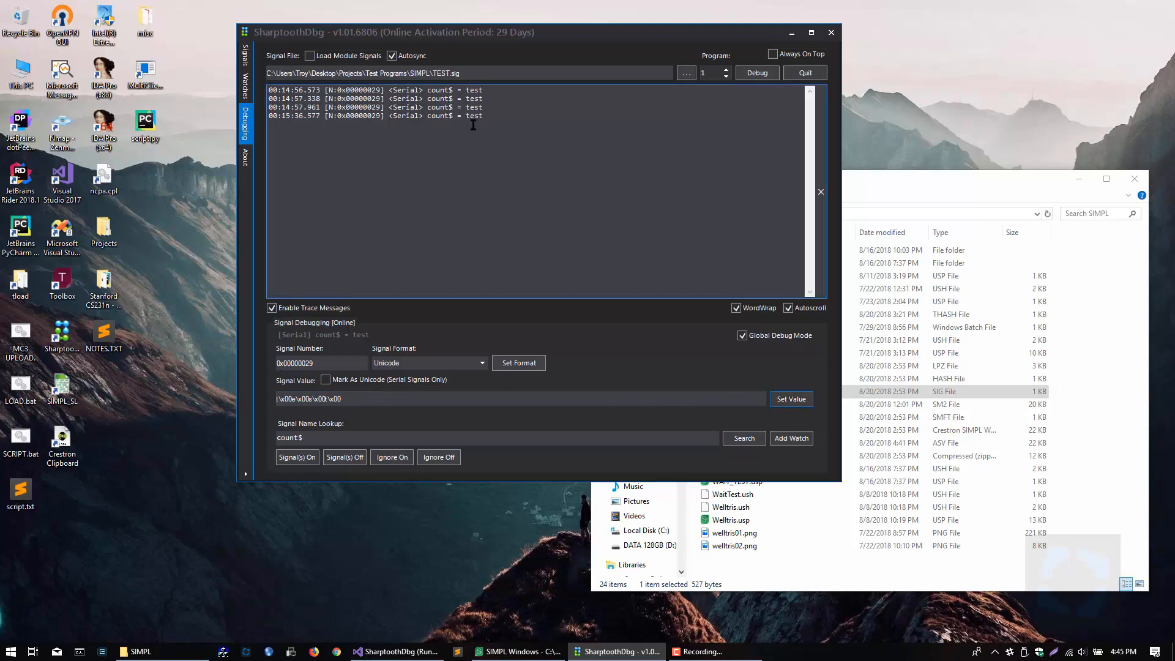
{"action": "left_click_drag", "start_coordinate": [487, 117], "coordinate": [472, 116]}
Step: Choose Hexadecimal as the count$ format without applying it, and send the plain text test
{"action": "left_click", "coordinate": [423, 367]}
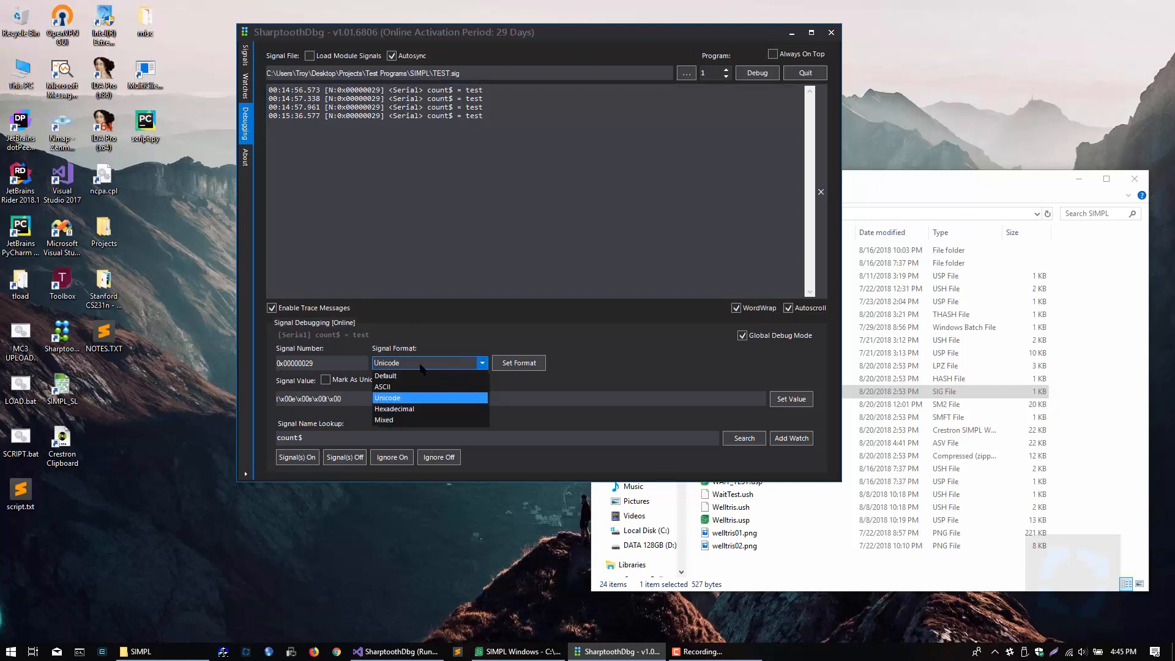
{"action": "left_click", "coordinate": [402, 409]}
{"action": "left_click_drag", "start_coordinate": [341, 398], "coordinate": [211, 401]}
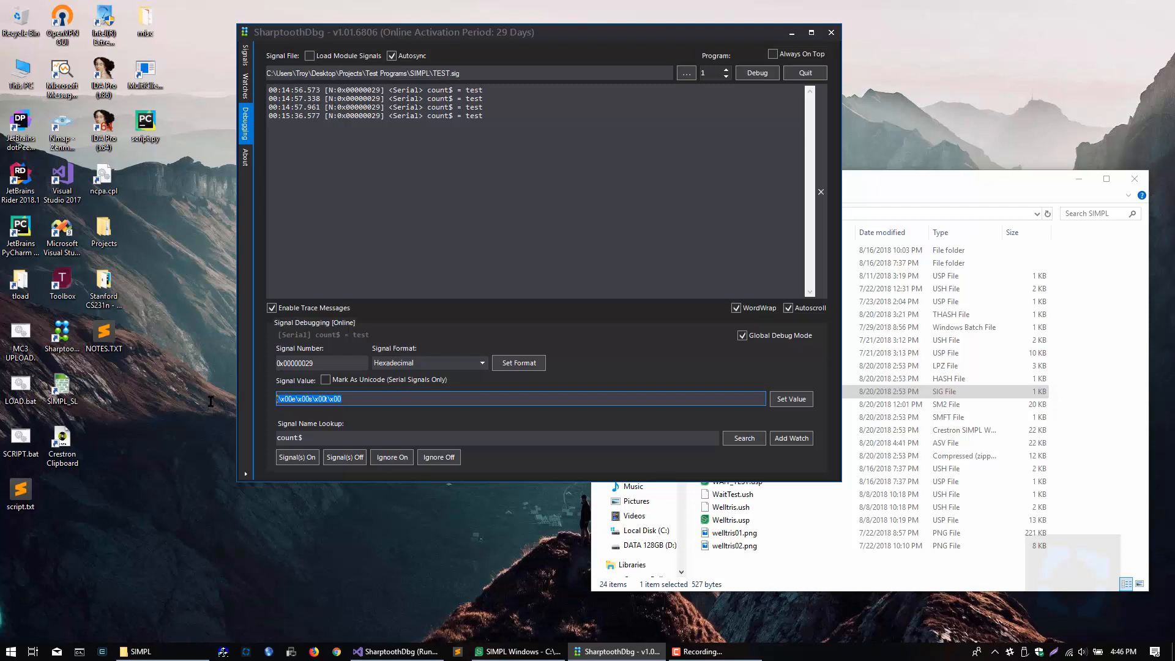
{"action": "type", "text": "test"}
{"action": "left_click", "coordinate": [791, 399]}
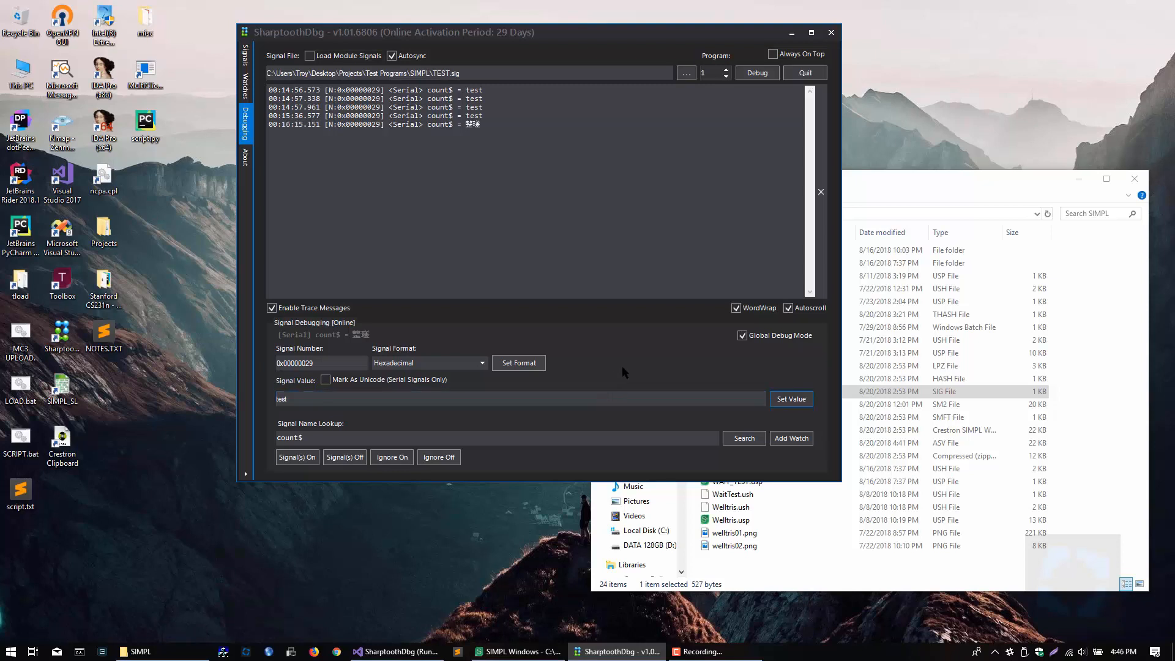
Step: Apply the Hexadecimal format to count$, resend the text test, and compare the recent trace entries
{"action": "left_click", "coordinate": [520, 365]}
{"action": "left_click", "coordinate": [792, 400]}
{"action": "left_click", "coordinate": [512, 184]}
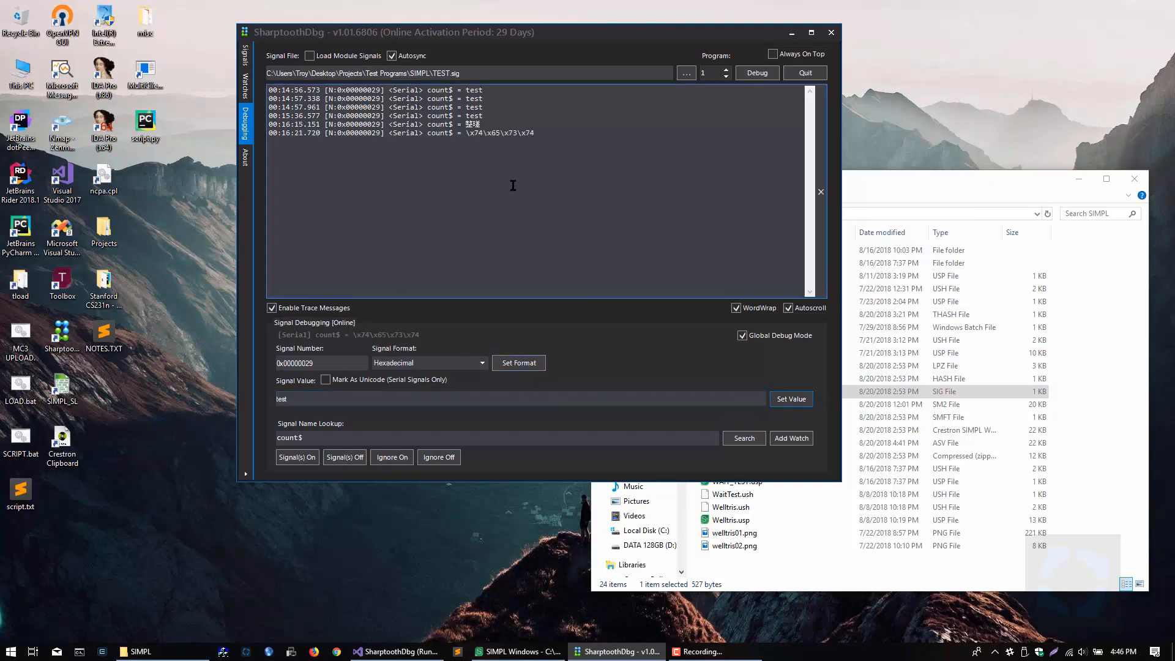
{"action": "left_click_drag", "start_coordinate": [467, 133], "coordinate": [528, 215]}
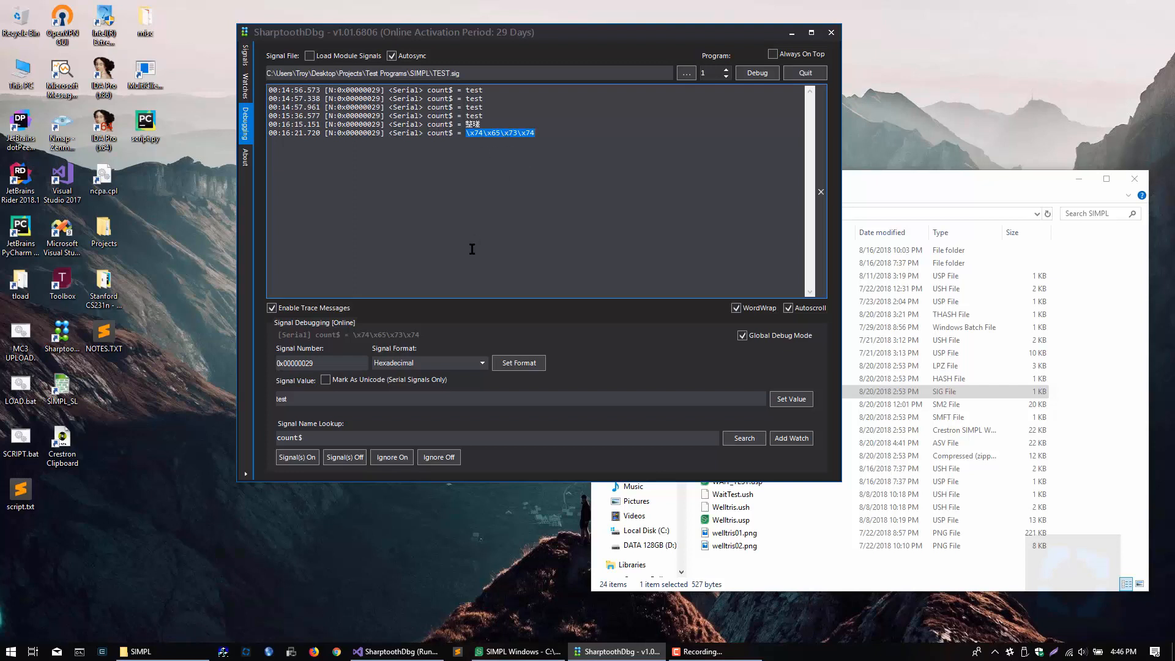
{"action": "left_click_drag", "start_coordinate": [482, 124], "coordinate": [464, 122]}
{"action": "left_click", "coordinate": [474, 116]}
{"action": "left_click_drag", "start_coordinate": [475, 116], "coordinate": [467, 116]}
{"action": "left_click", "coordinate": [468, 146]}
Step: Choose the ASCII format for the count$ signal and apply it
{"action": "left_click", "coordinate": [483, 363]}
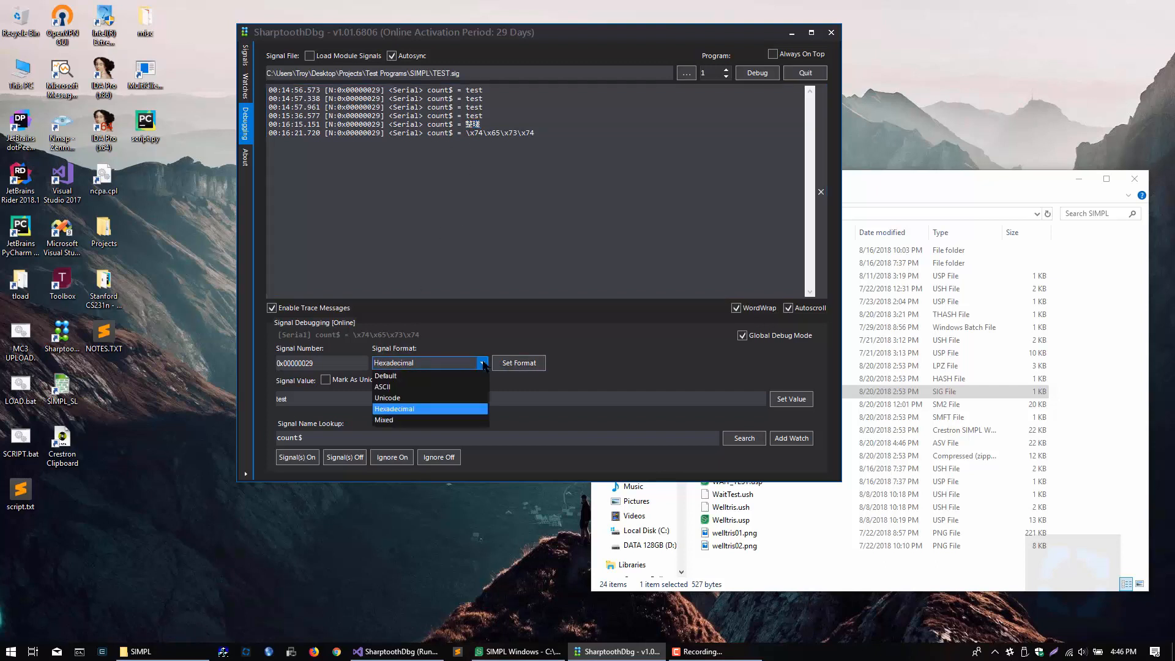
{"action": "left_click", "coordinate": [466, 388]}
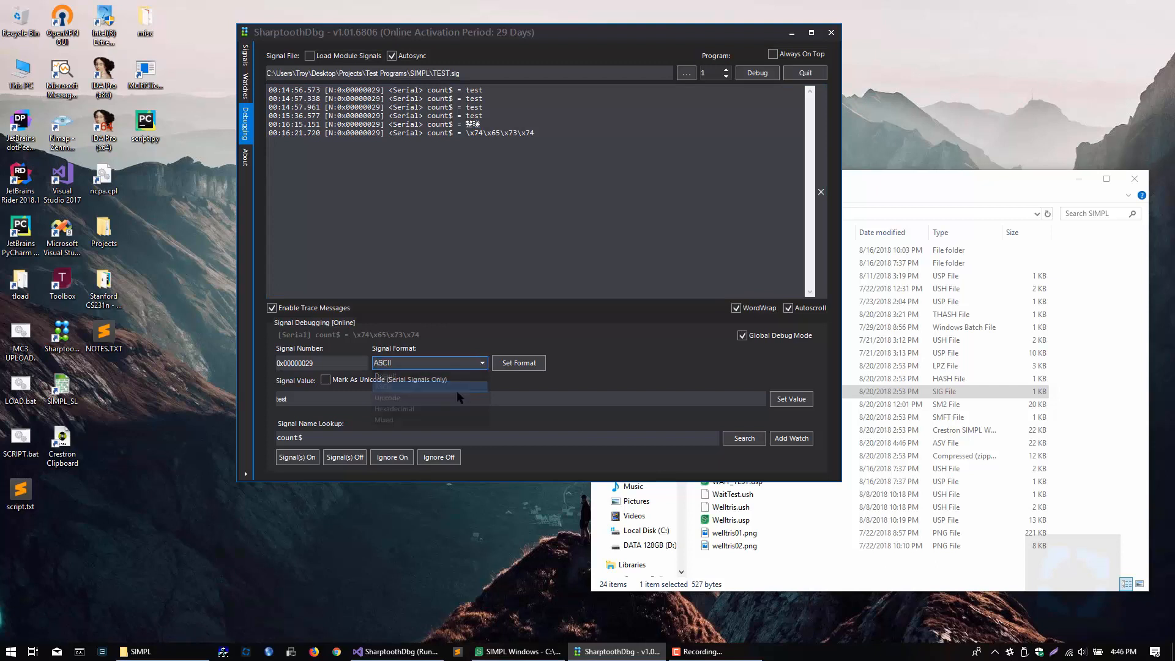
{"action": "left_click_drag", "start_coordinate": [360, 400], "coordinate": [239, 400]}
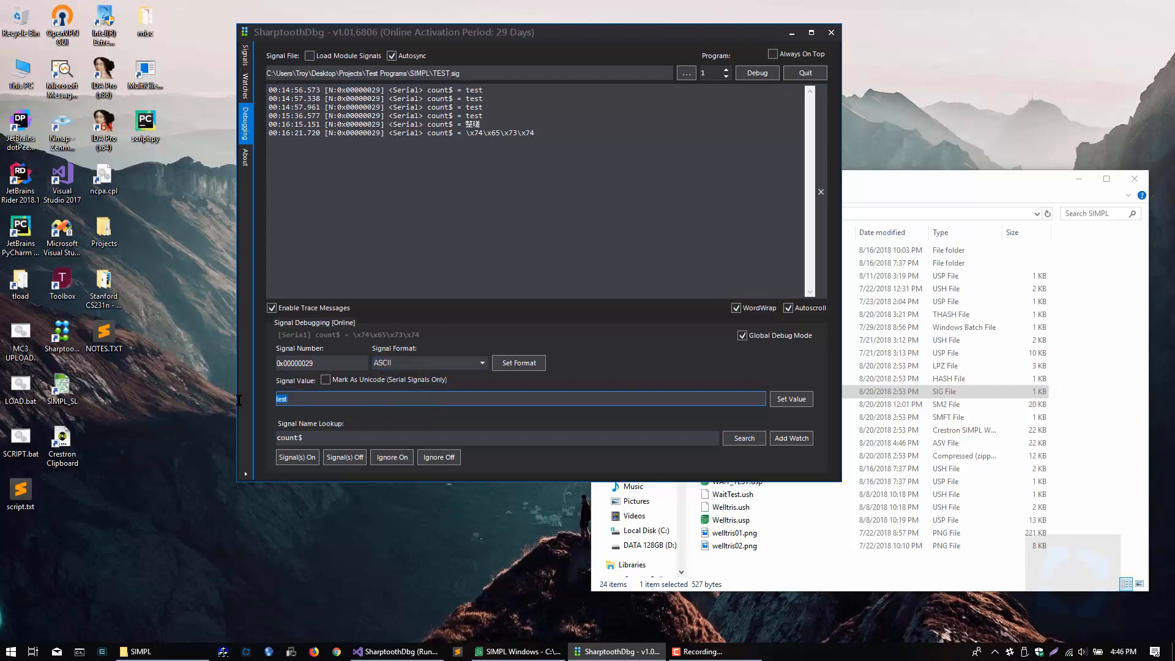
{"action": "left_click", "coordinate": [527, 365]}
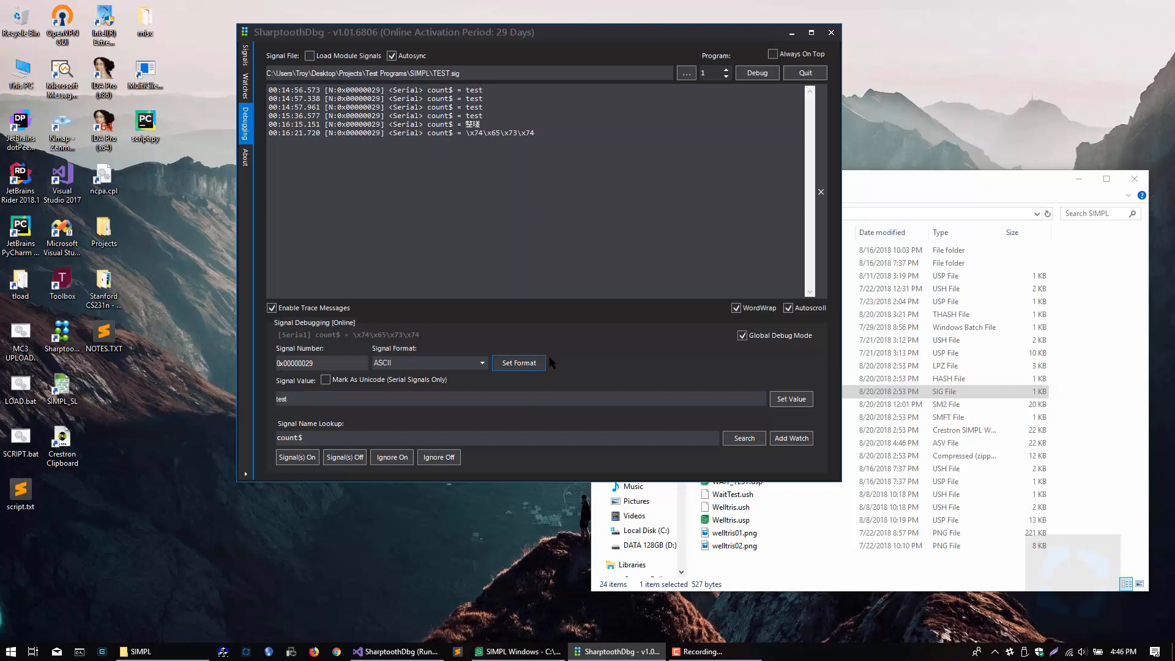
Step: Send the value \x00test to count$ and inspect how the trace output displays it
{"action": "left_click", "coordinate": [484, 399]}
{"action": "key", "text": "ctrl+a"}
{"action": "key", "text": "BackSpace"}
{"action": "type", "text": "x"}
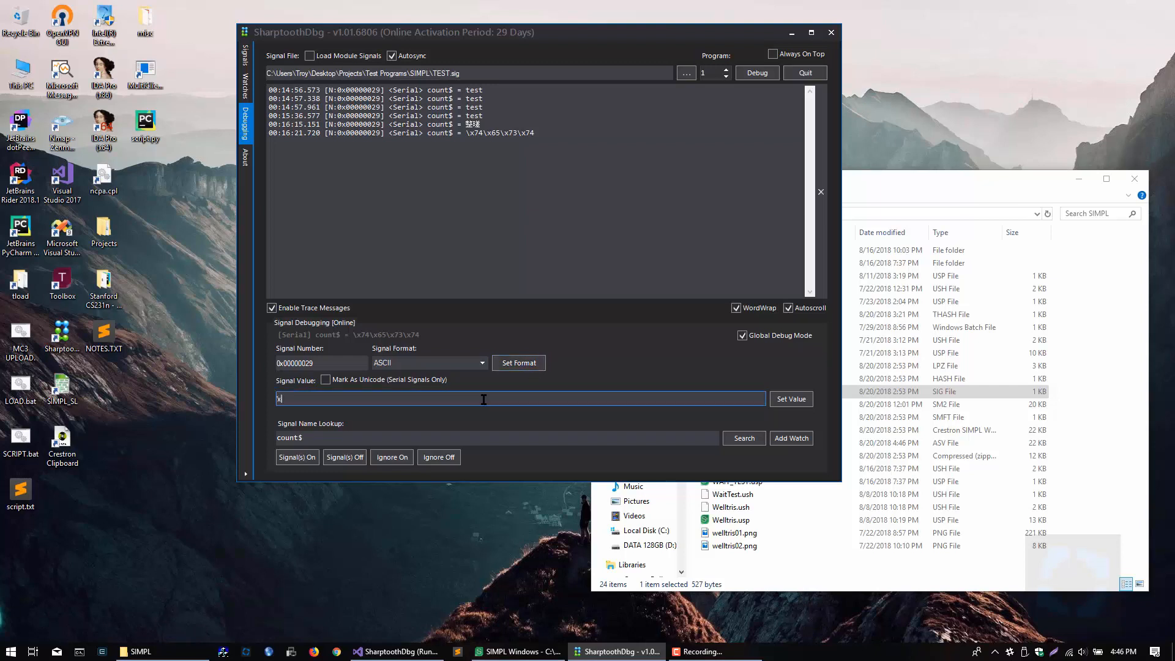
{"action": "type", "text": "00test"}
{"action": "left_click", "coordinate": [786, 405]}
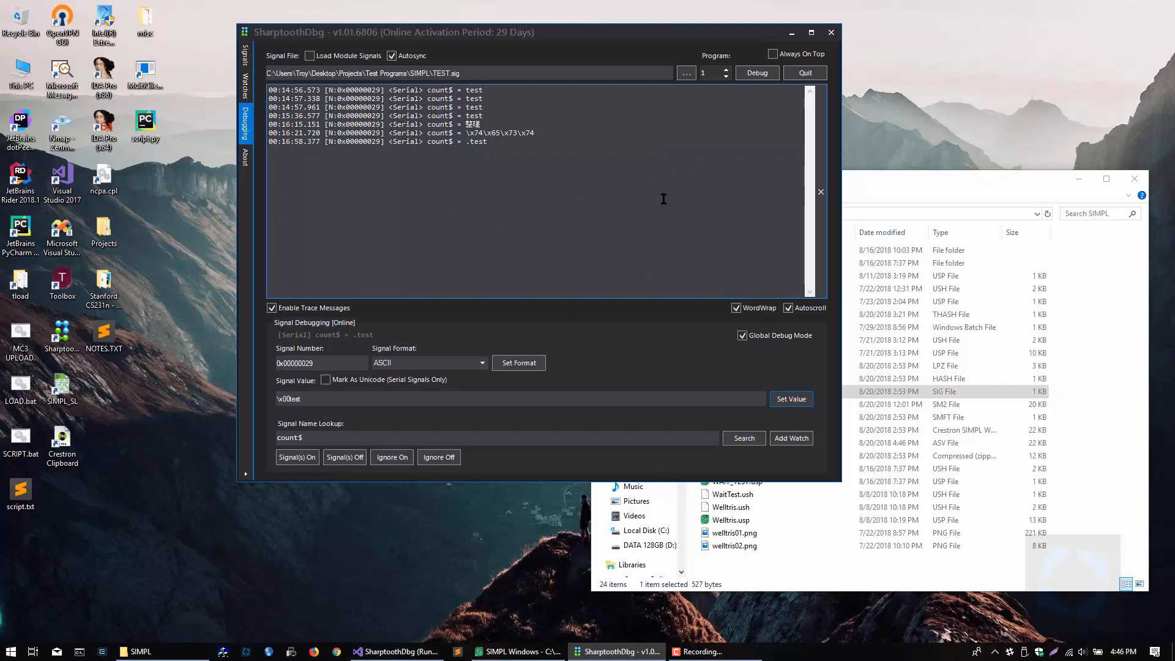
{"action": "left_click", "coordinate": [467, 143]}
{"action": "left_click_drag", "start_coordinate": [469, 142], "coordinate": [483, 144]}
{"action": "left_click_drag", "start_coordinate": [490, 203], "coordinate": [482, 160]}
{"action": "left_click", "coordinate": [388, 210]}
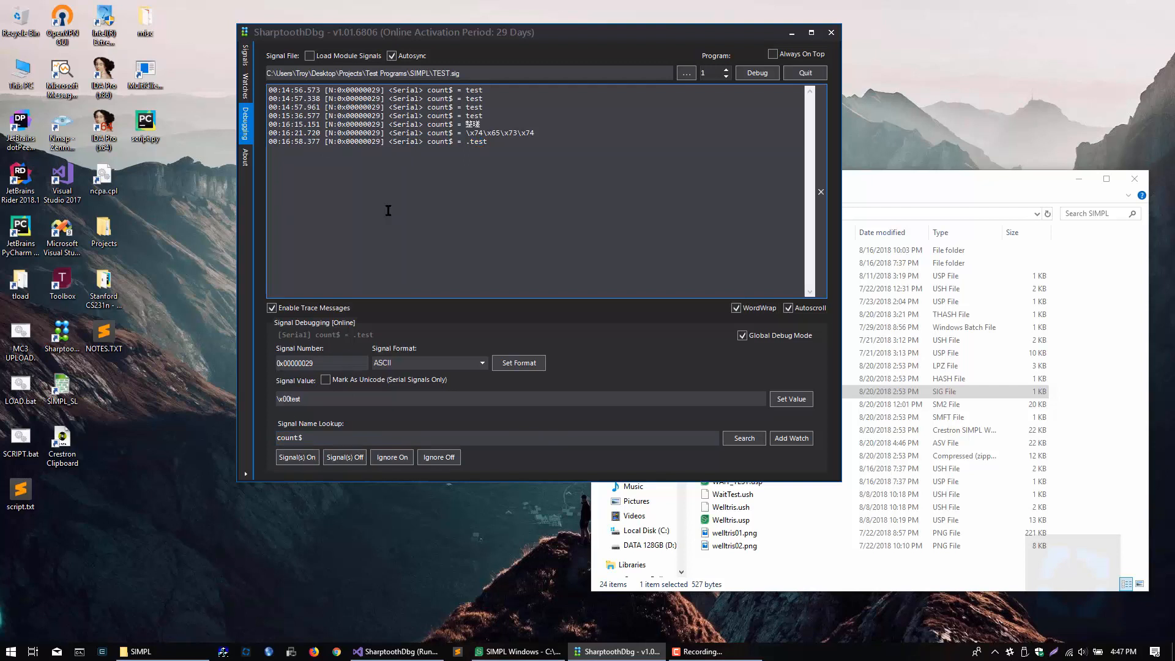
Step: Look up the analog count signal by name and load it for debugging
{"action": "left_click", "coordinate": [590, 437]}
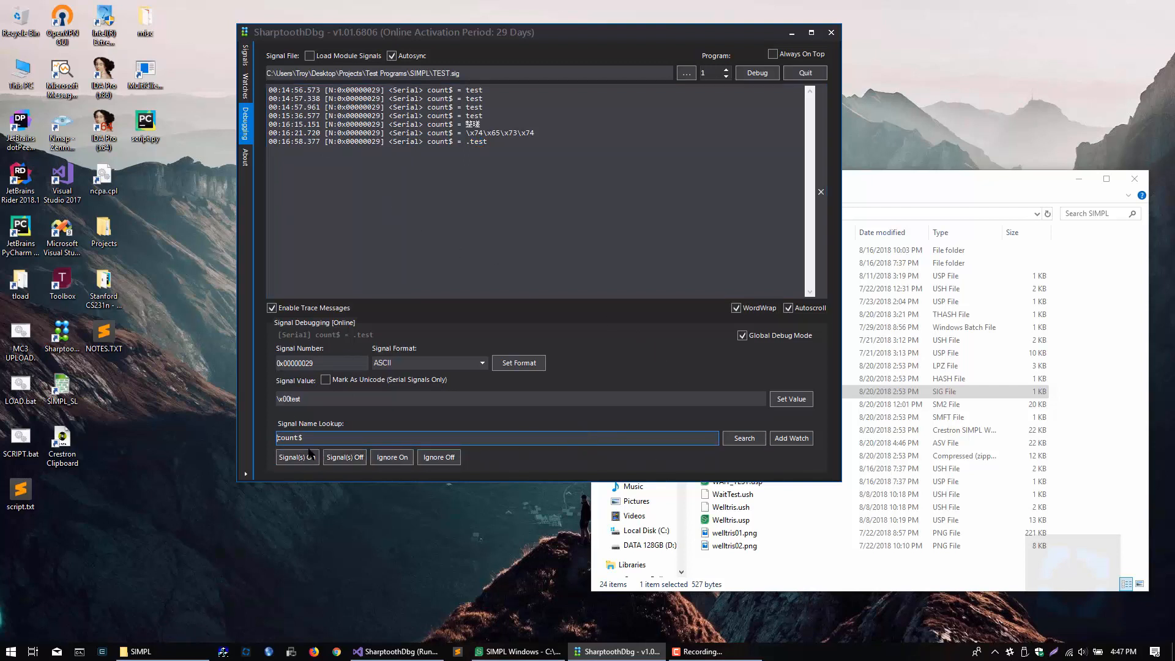
{"action": "key", "text": "Return"}
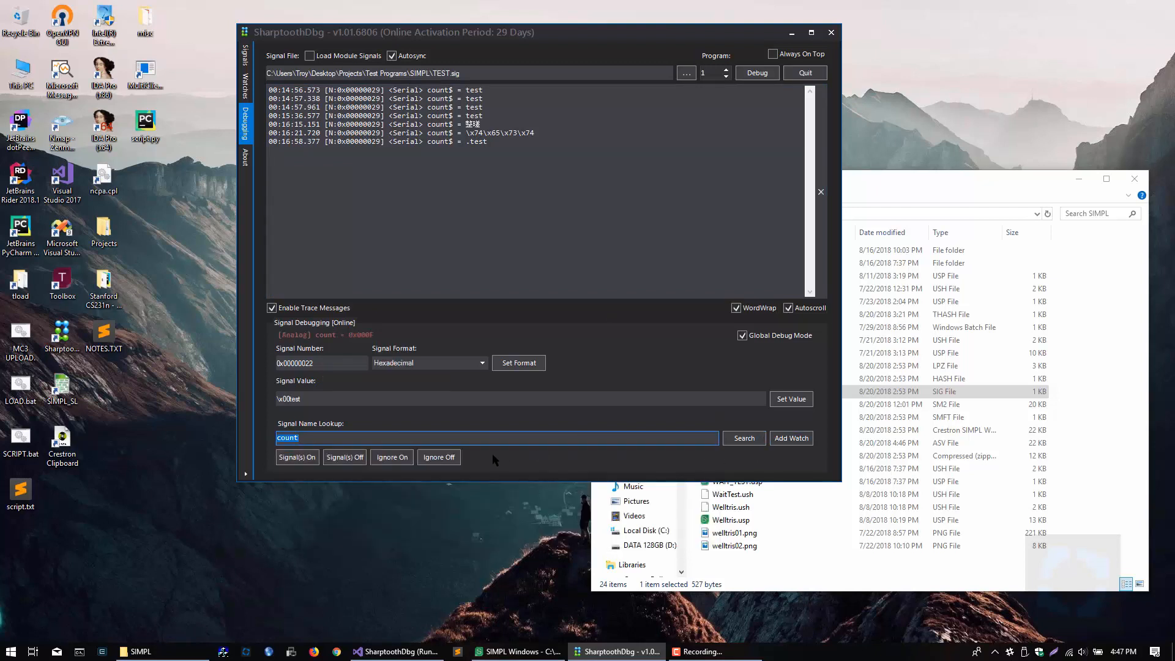
Step: Try to add a watch for the incomplete signal name coun, and restore the lookup name to count
{"action": "key", "text": "Right"}
{"action": "key", "text": "BackSpace"}
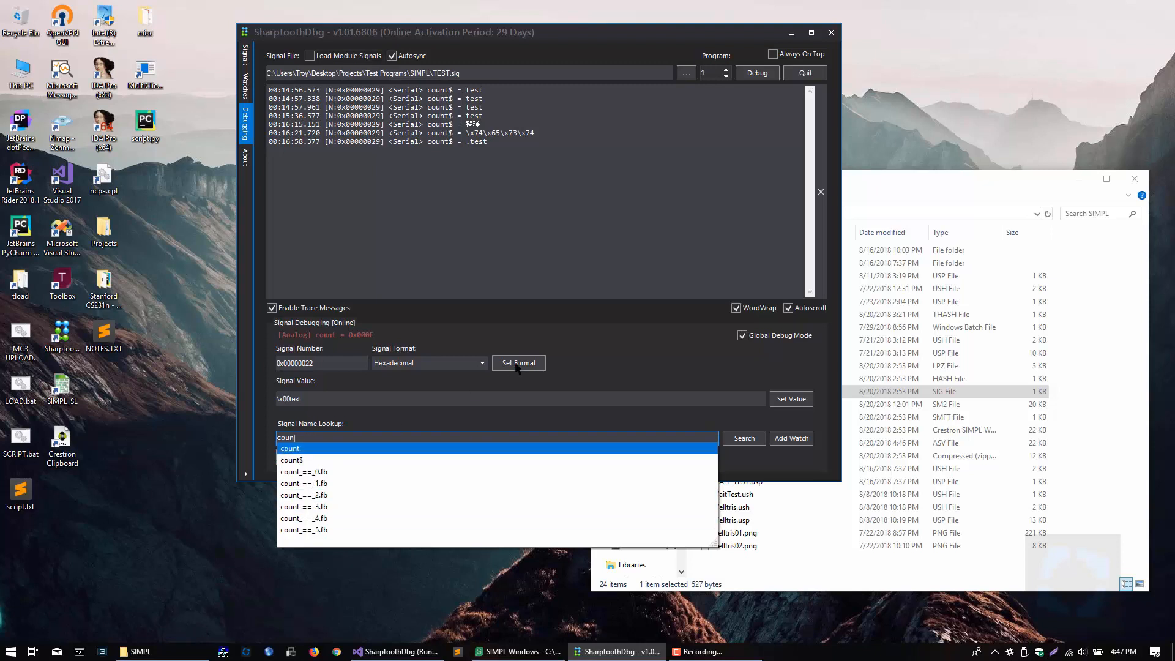
{"action": "left_click", "coordinate": [773, 440]}
{"action": "left_click", "coordinate": [775, 439]}
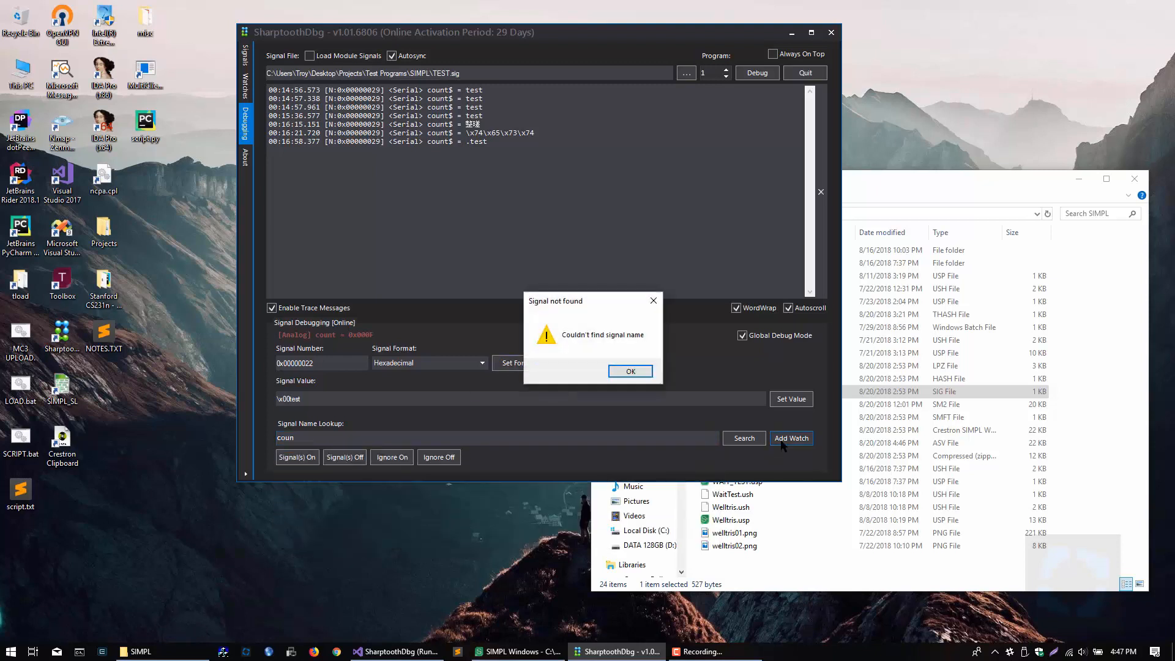
{"action": "left_click", "coordinate": [623, 370]}
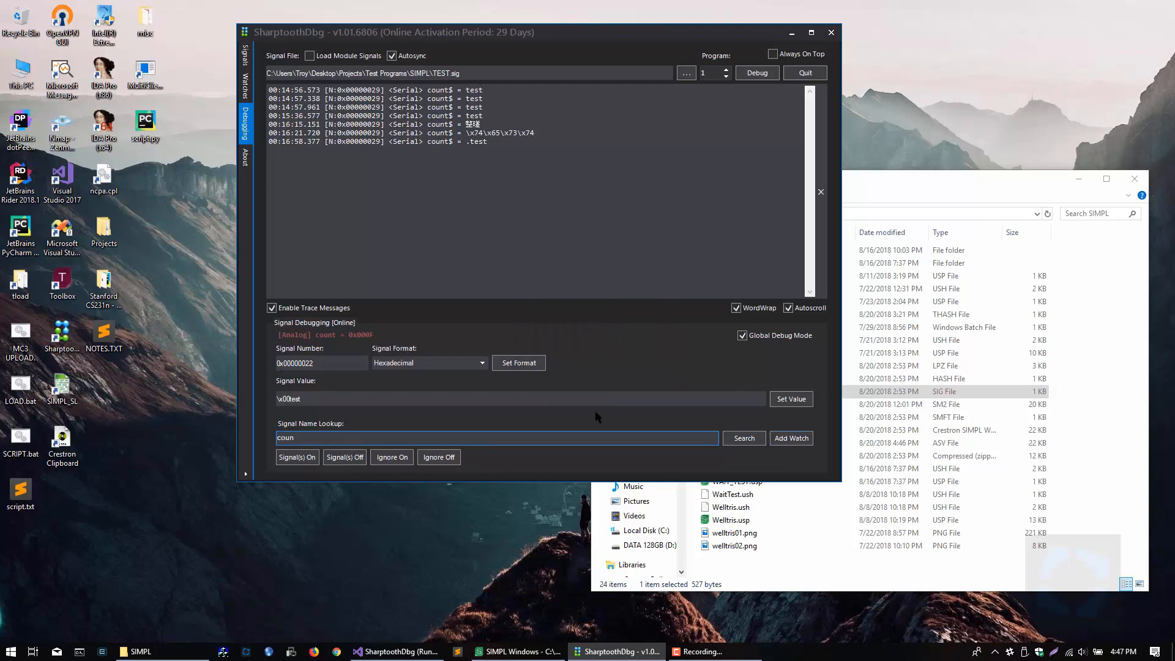
{"action": "type", "text": "t"}
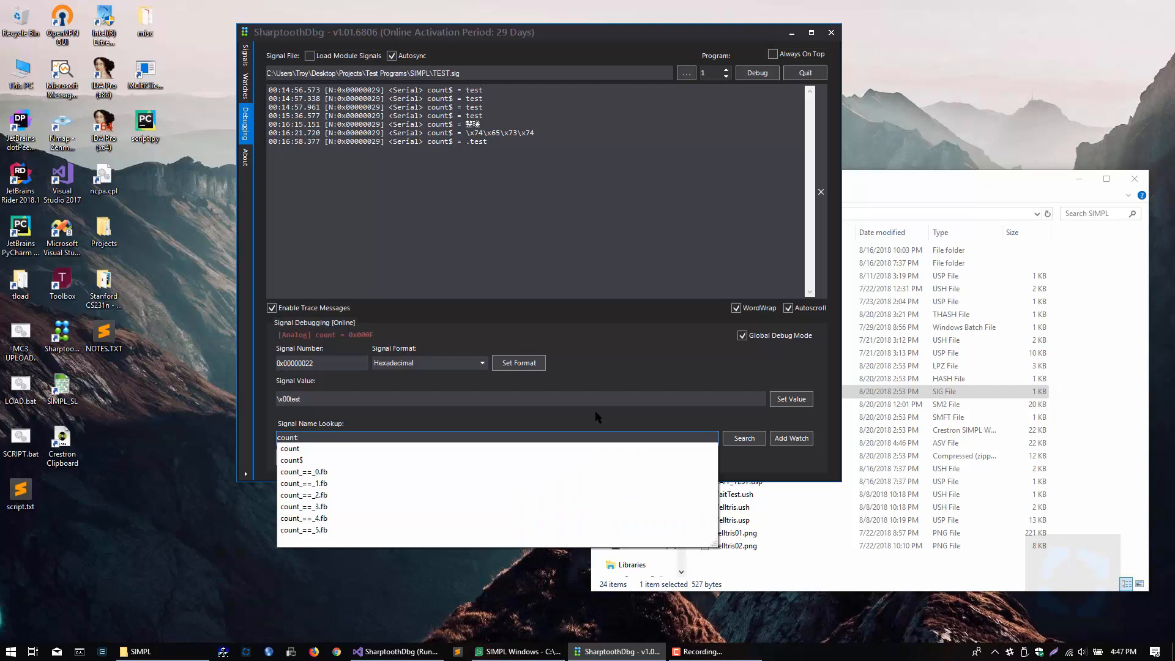
Step: Look over the Signals and Watches pages and add all listed digital signals to the watch list
{"action": "left_click", "coordinate": [244, 57]}
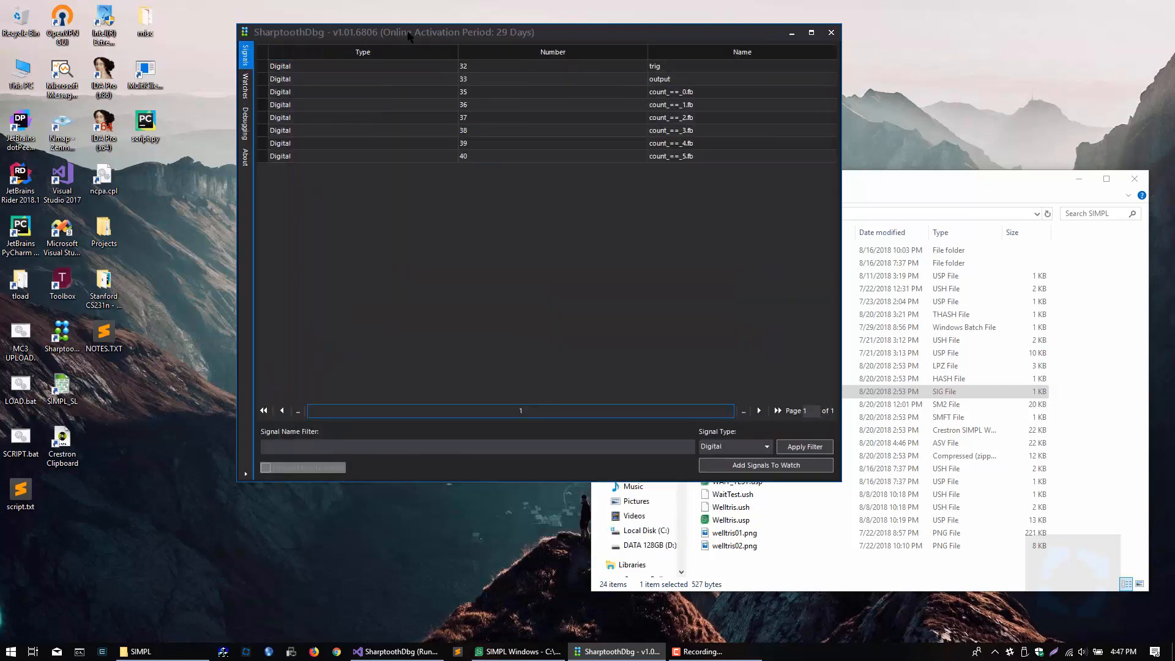
{"action": "left_click_drag", "start_coordinate": [408, 36], "coordinate": [382, 30]}
{"action": "left_click", "coordinate": [218, 80]}
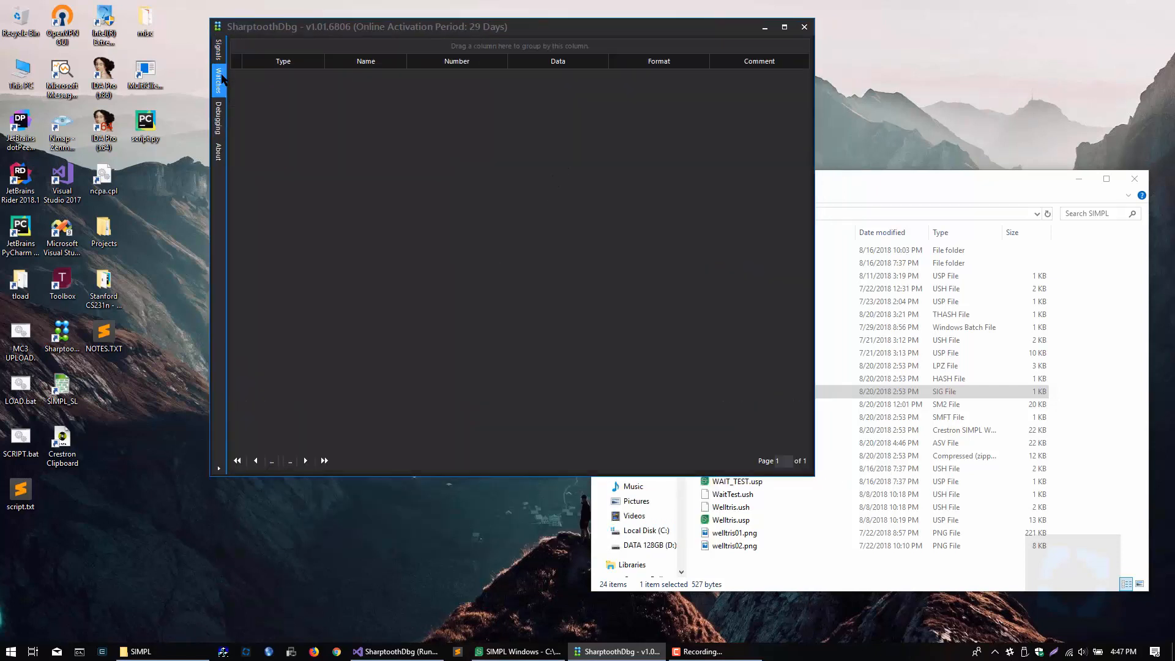
{"action": "left_click", "coordinate": [218, 49]}
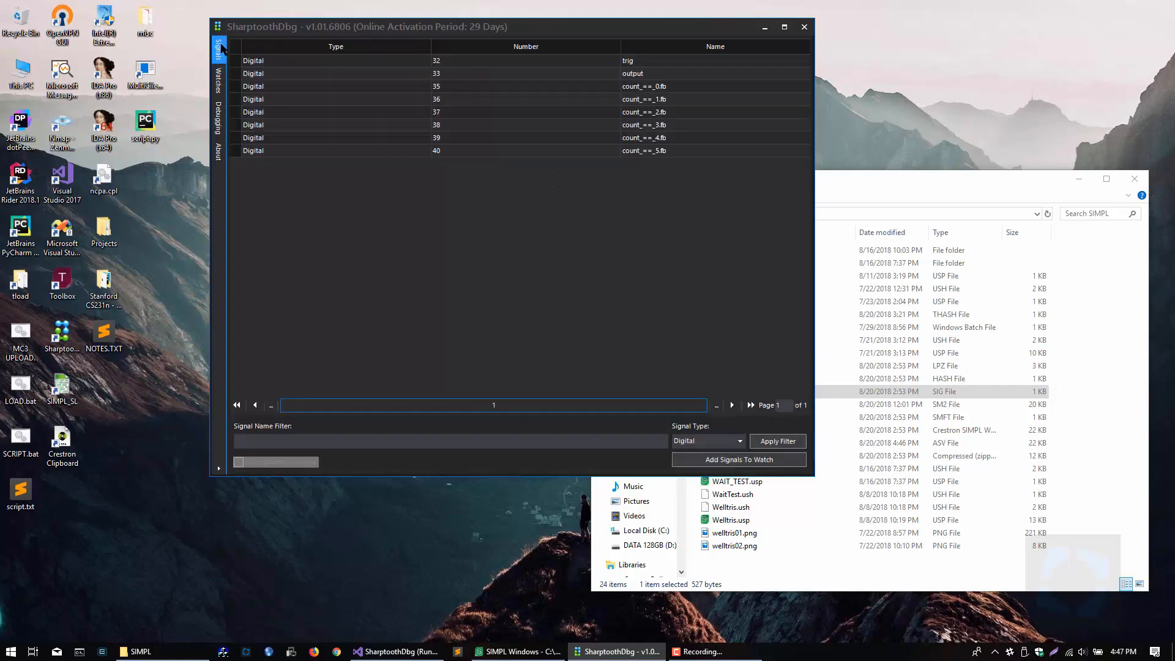
{"action": "left_click", "coordinate": [735, 459]}
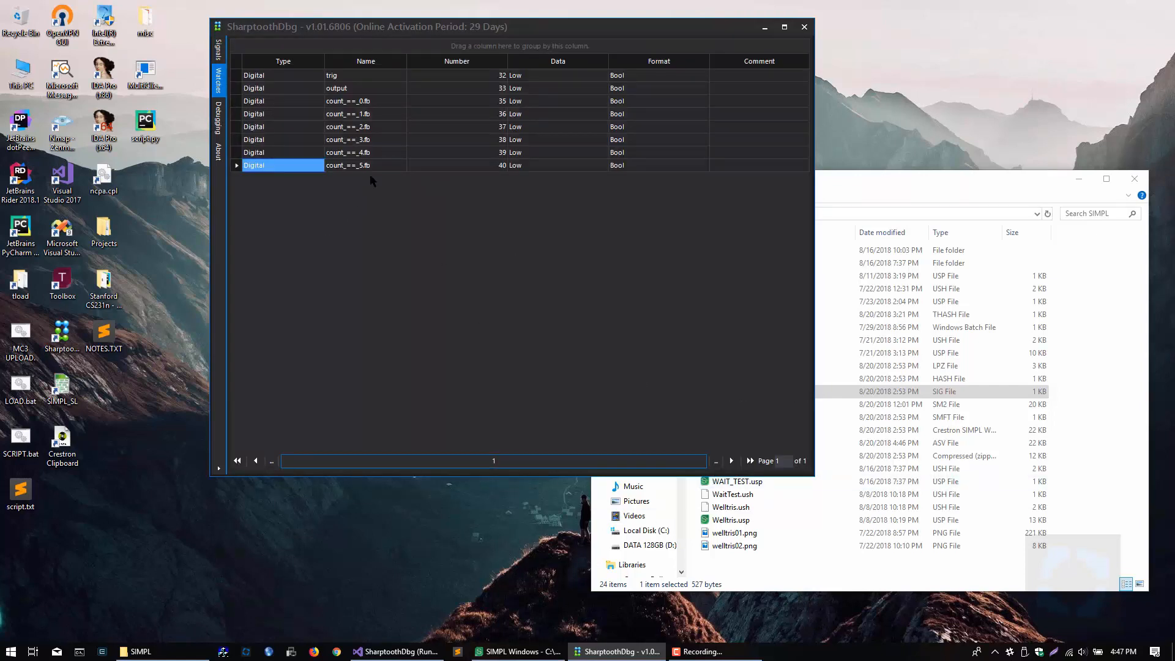
Step: Group the watched signals by Type with the Digital group expanded, and return to the Debugging page
{"action": "left_click_drag", "start_coordinate": [308, 68], "coordinate": [278, 49]}
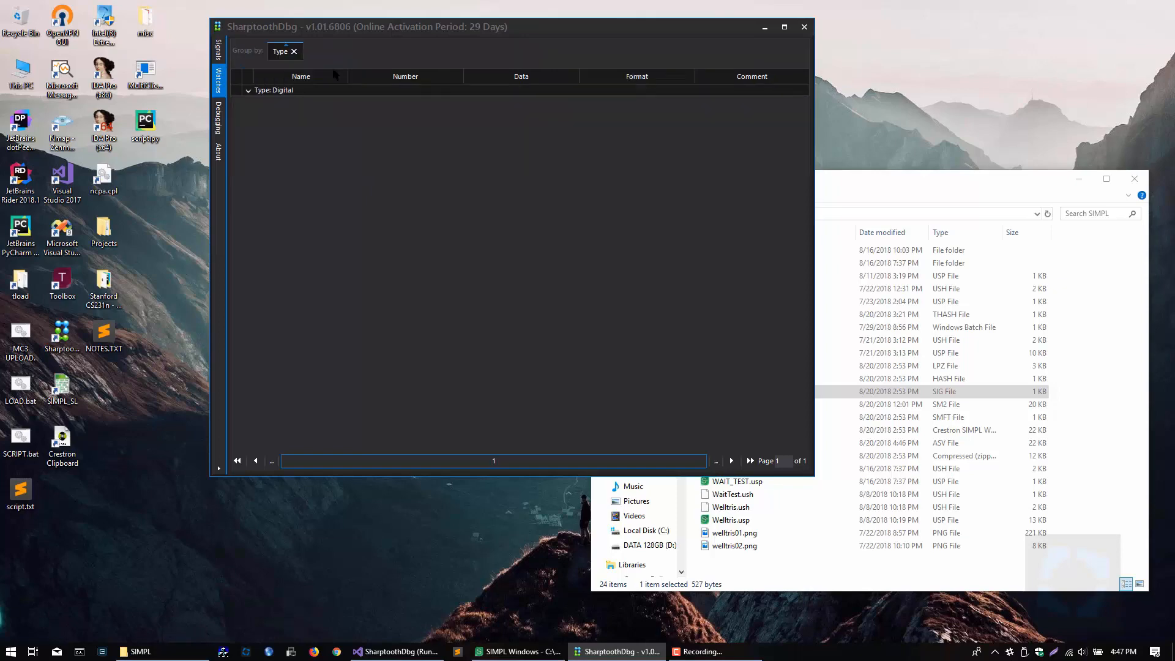
{"action": "left_click", "coordinate": [248, 92]}
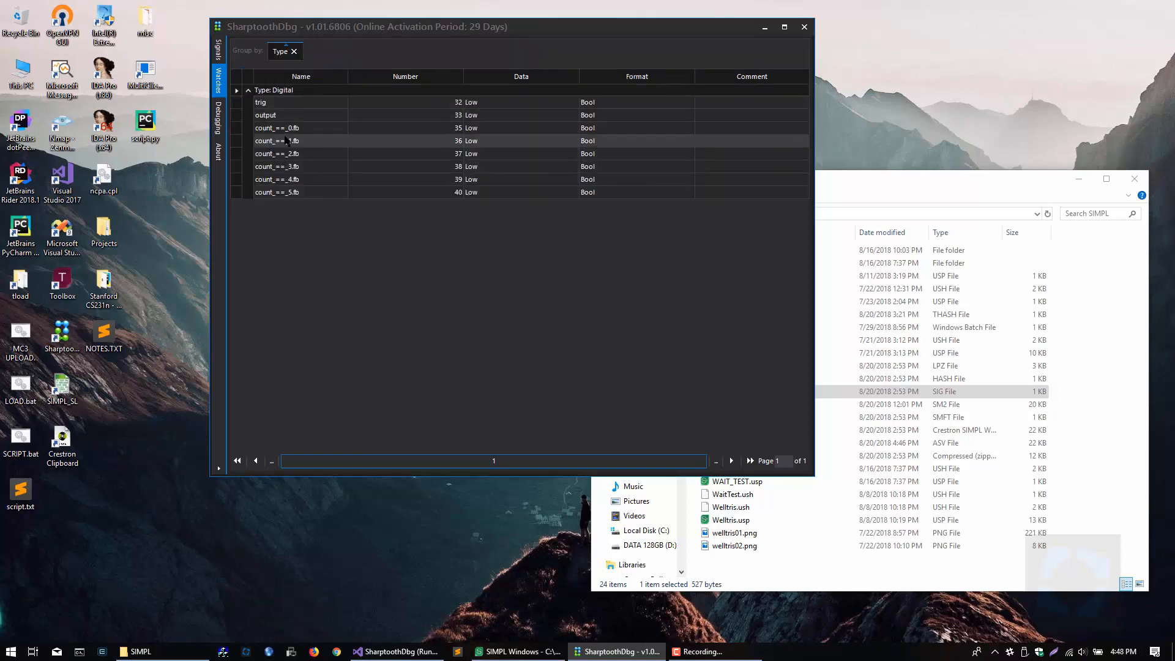
{"action": "left_click", "coordinate": [221, 53]}
{"action": "left_click", "coordinate": [218, 118]}
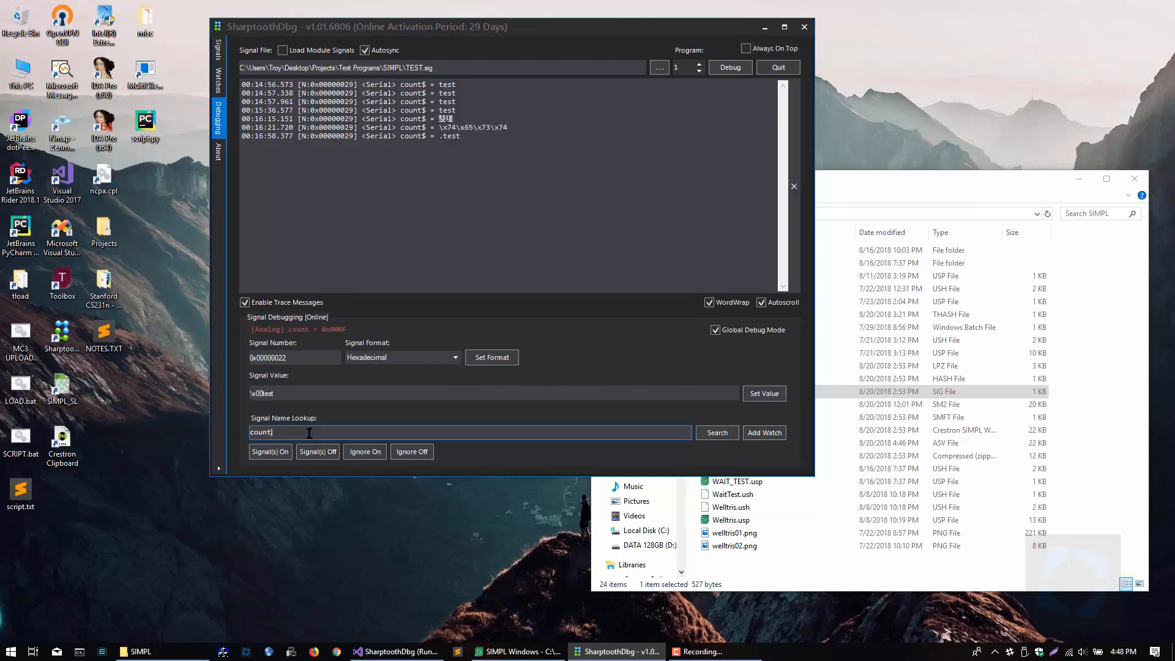
Step: Look up the serial signal count$, add it to the watch list and open the Watches page
{"action": "key", "text": "Return"}
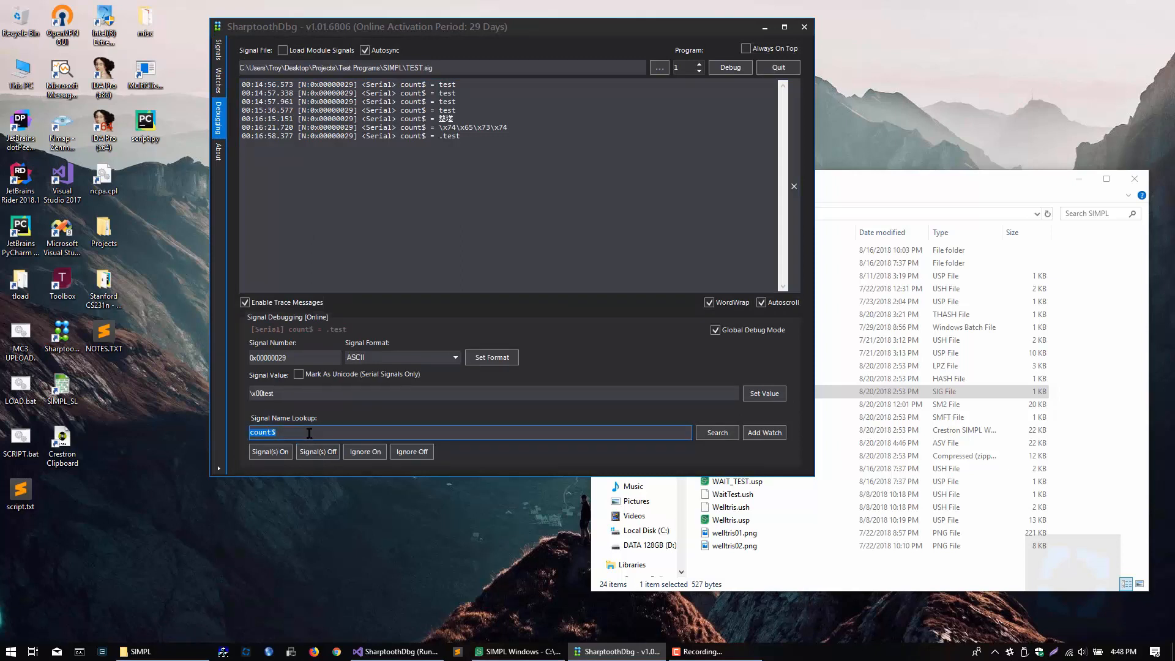
{"action": "left_click", "coordinate": [765, 433]}
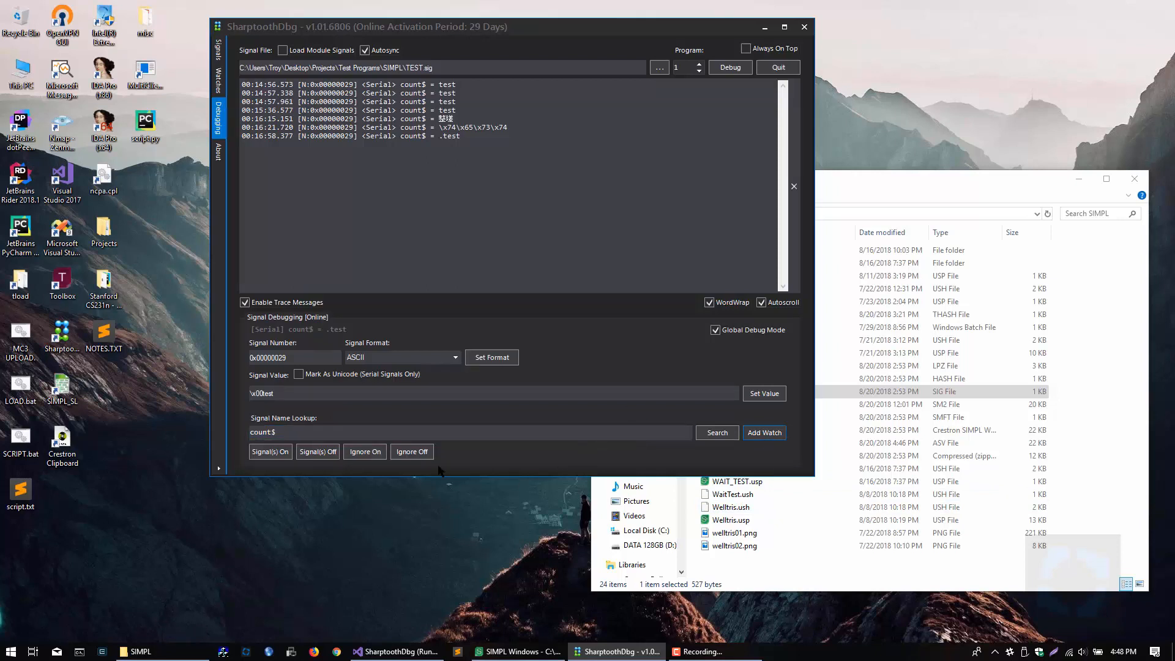
{"action": "left_click", "coordinate": [284, 453]}
{"action": "left_click", "coordinate": [280, 433]}
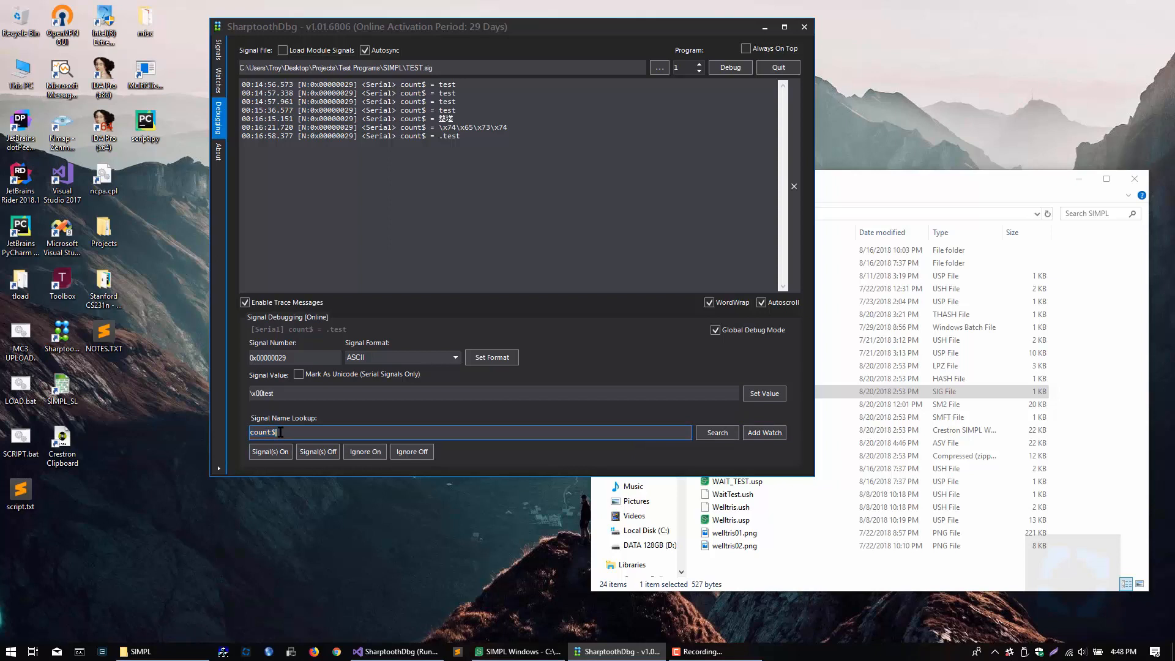
{"action": "left_click", "coordinate": [218, 49]}
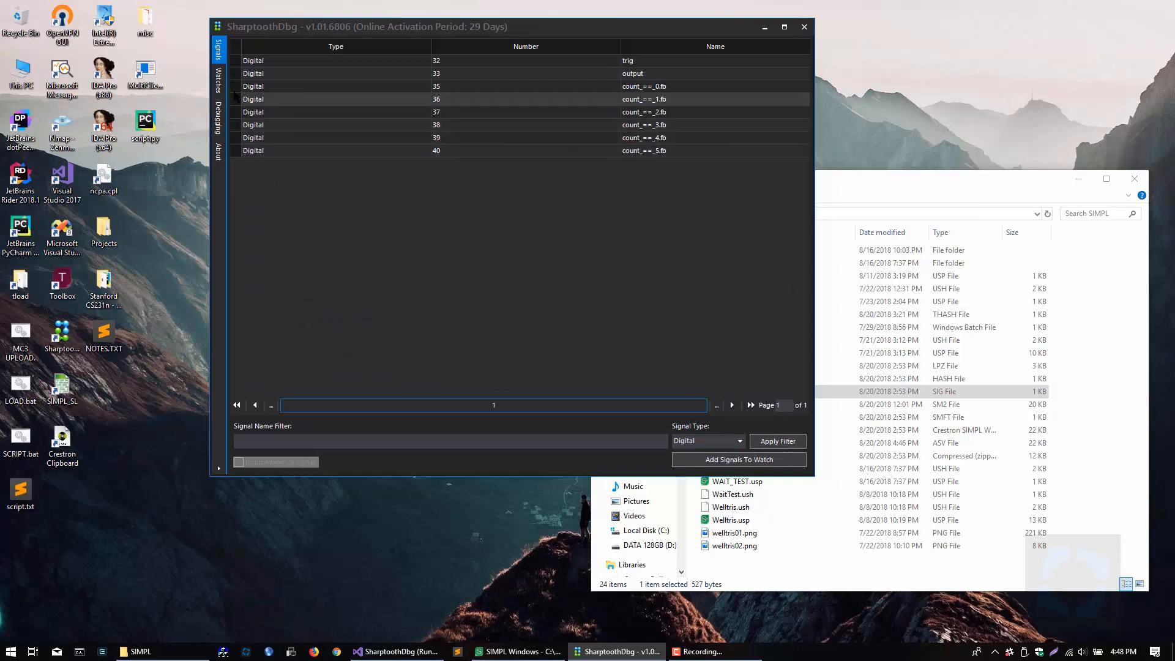
{"action": "left_click", "coordinate": [218, 80]}
Step: Enter the comment testing for the watched count$ signal
{"action": "left_click", "coordinate": [279, 218]}
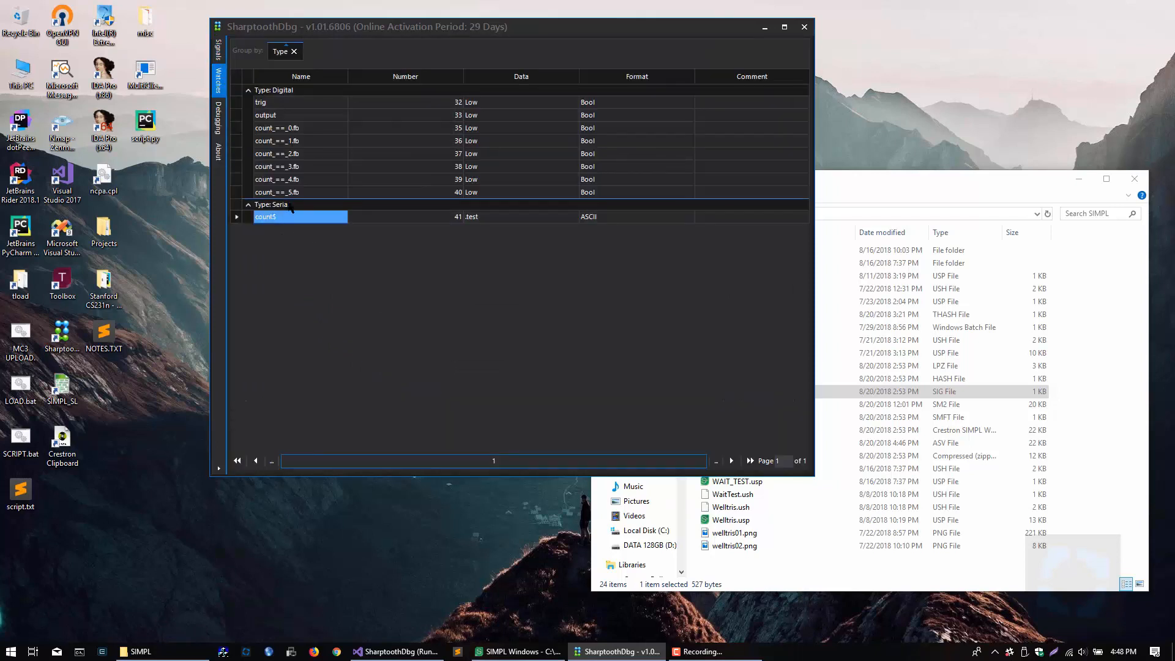
{"action": "left_click", "coordinate": [742, 218]}
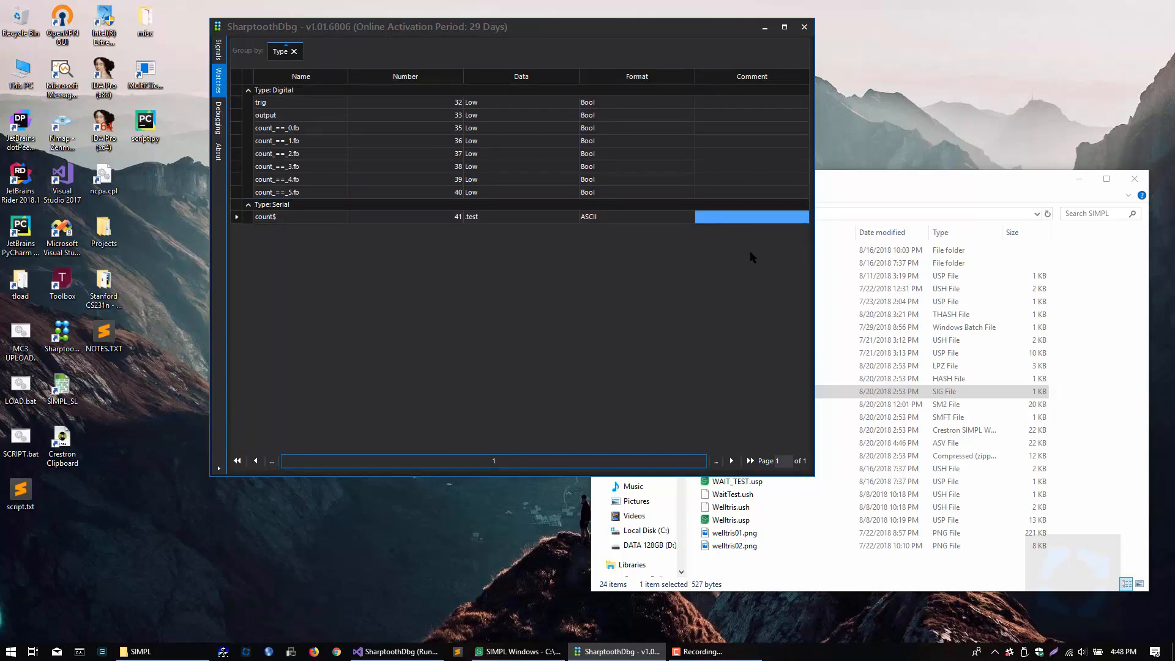
{"action": "type", "text": "testing"}
{"action": "key", "text": "Return"}
Step: Set the format of the watched count$ signal to Hexadecimal
{"action": "left_click", "coordinate": [637, 218]}
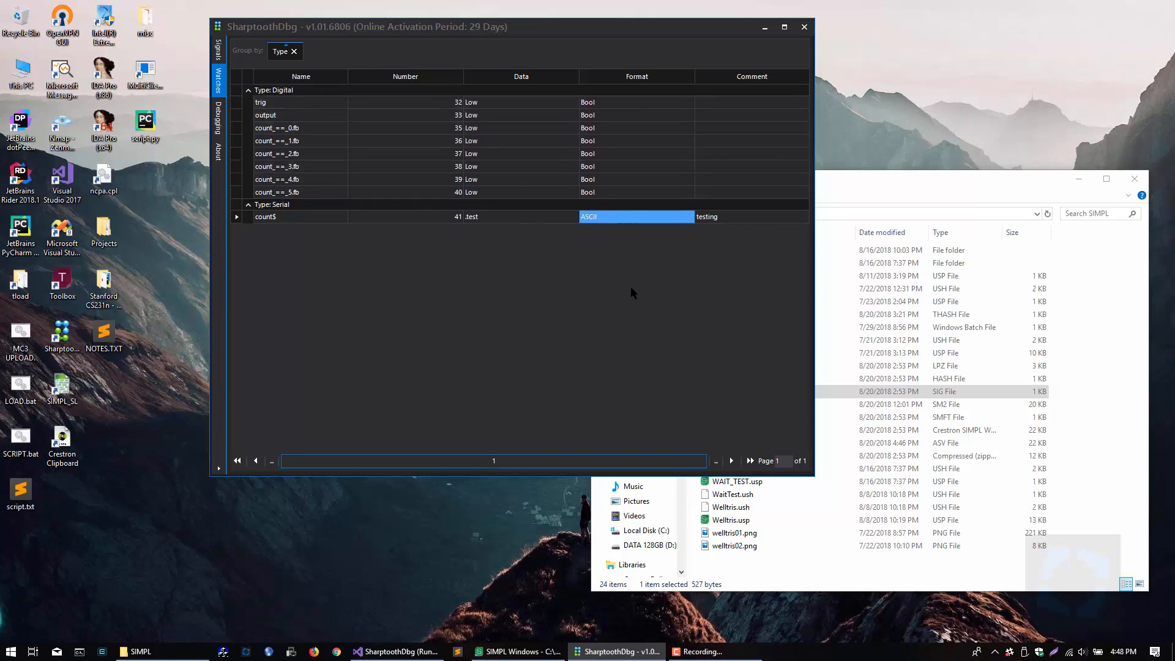
{"action": "key", "text": "BackSpace"}
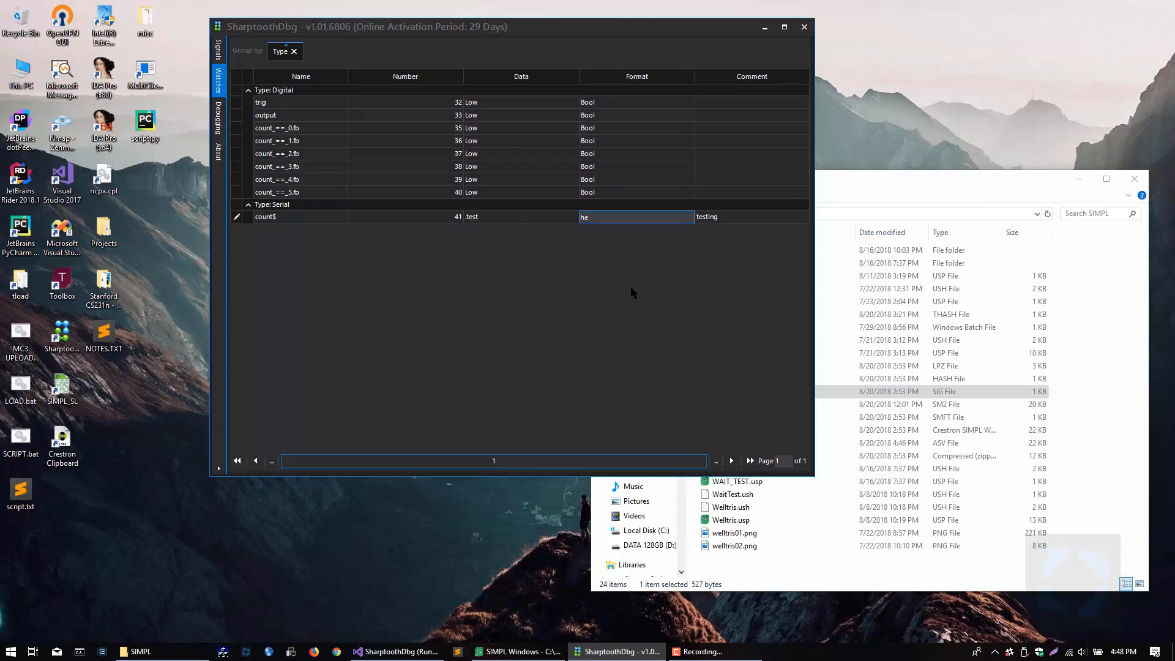
{"action": "type", "text": "hexadecimal"}
{"action": "key", "text": "Return"}
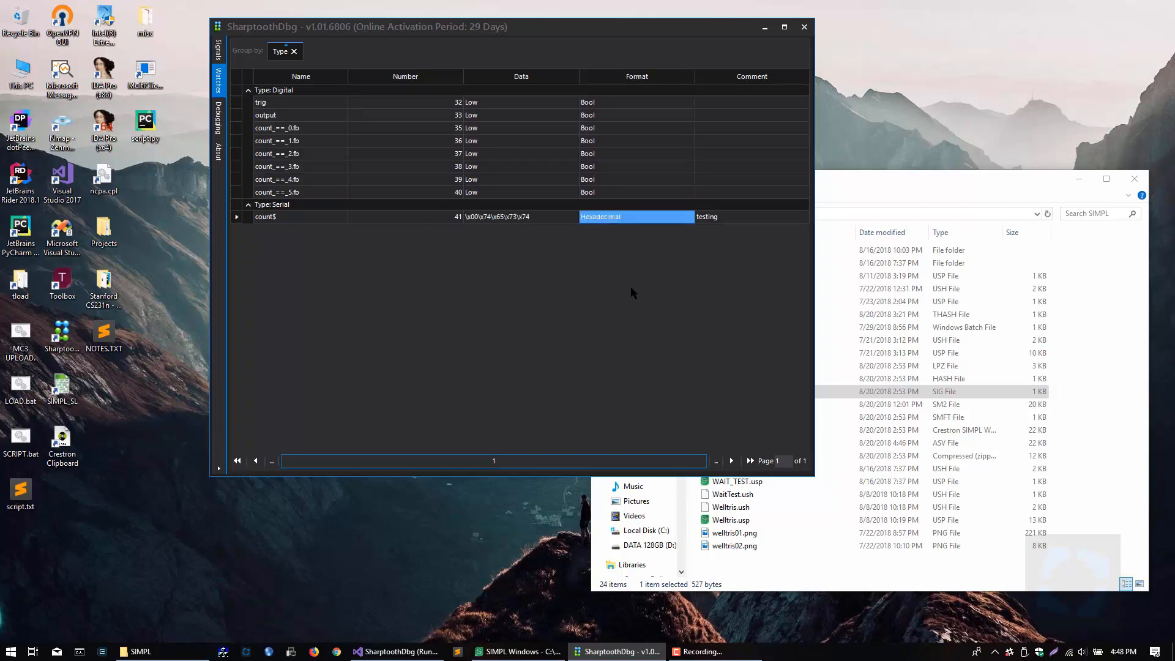
Step: Examine the cell actions and editable Format values of the watched count$ and count_==_5.fb signals
{"action": "left_click", "coordinate": [535, 219]}
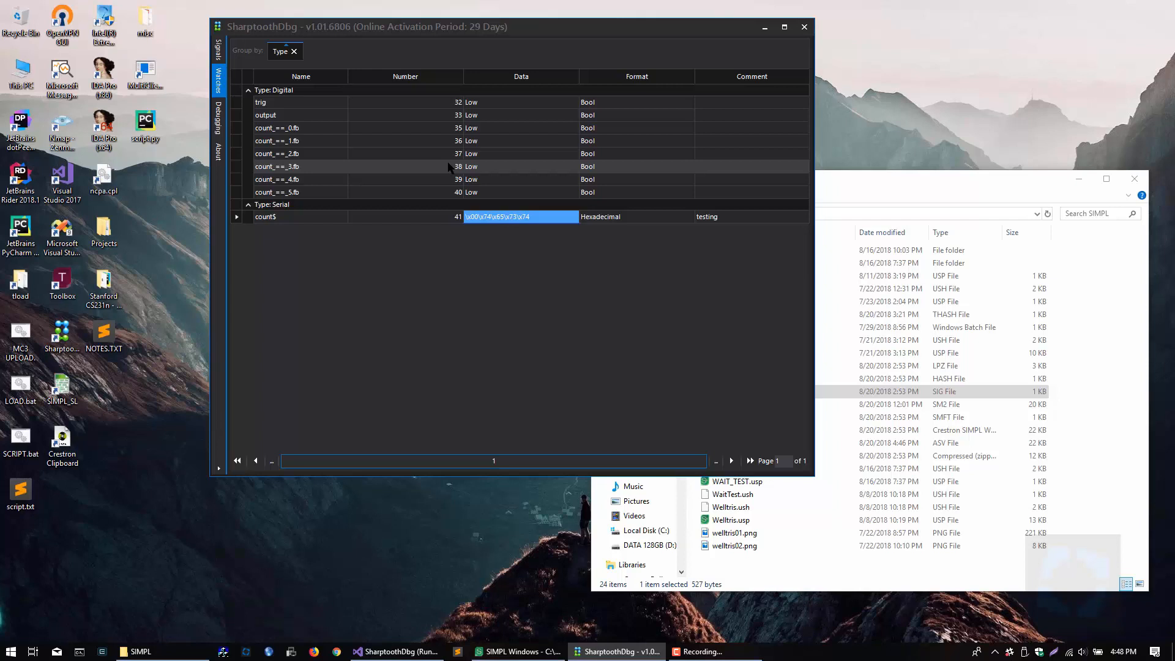
{"action": "left_click", "coordinate": [598, 219]}
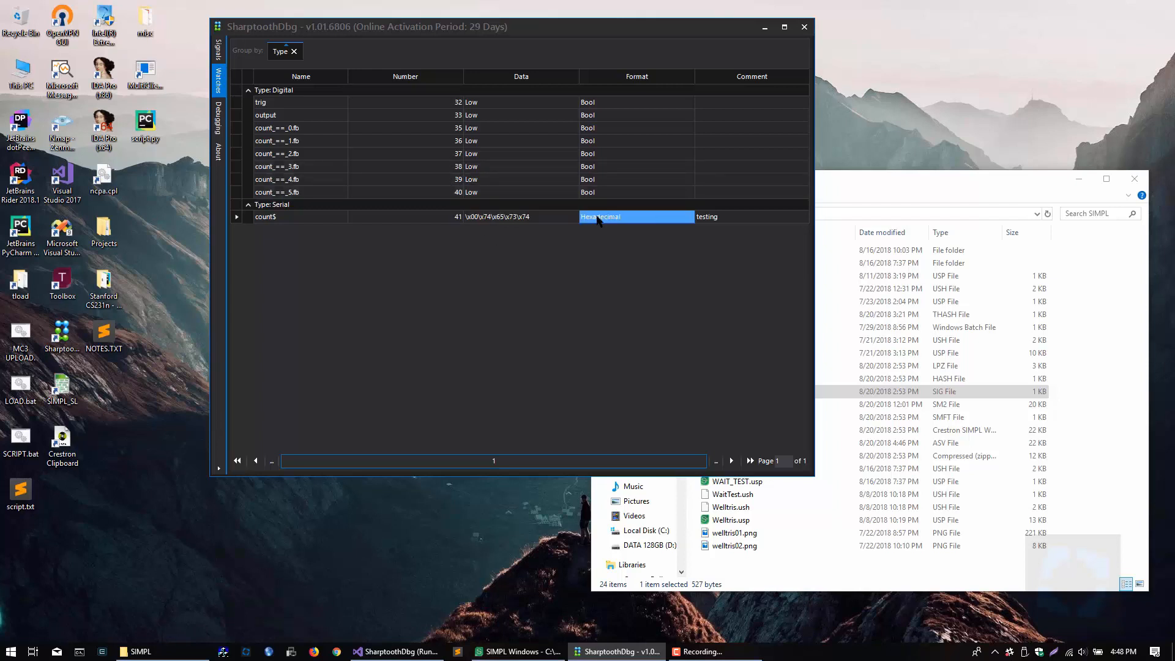
{"action": "right_click", "coordinate": [598, 219]}
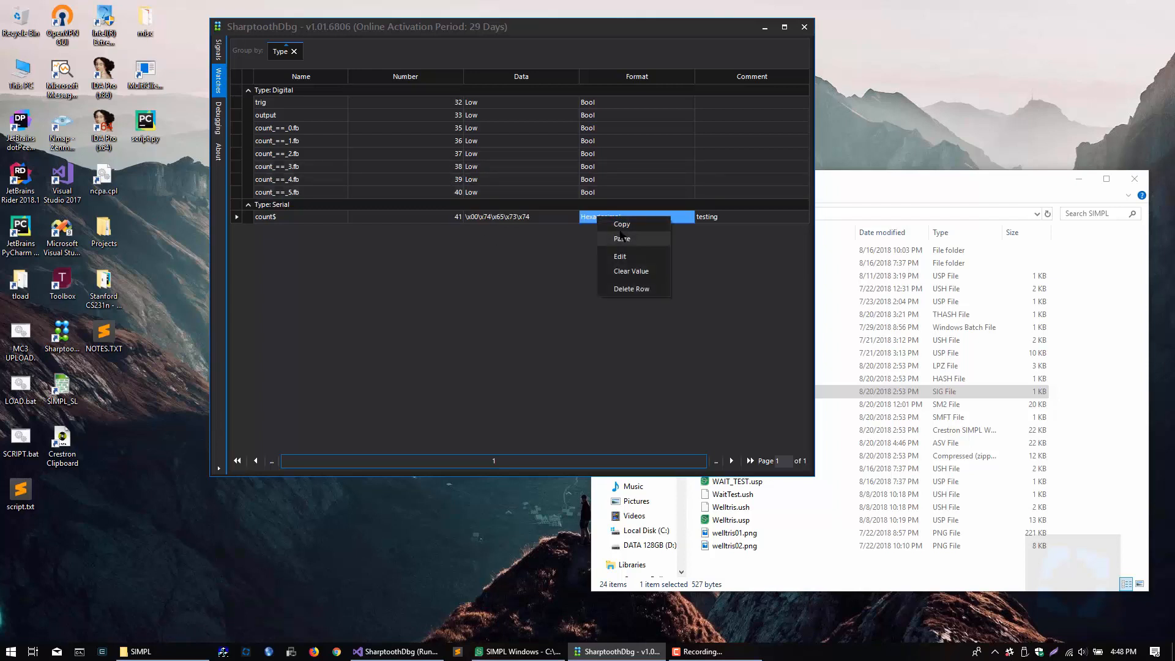
{"action": "left_click", "coordinate": [614, 257]}
{"action": "left_click", "coordinate": [590, 192]}
{"action": "right_click", "coordinate": [590, 193]}
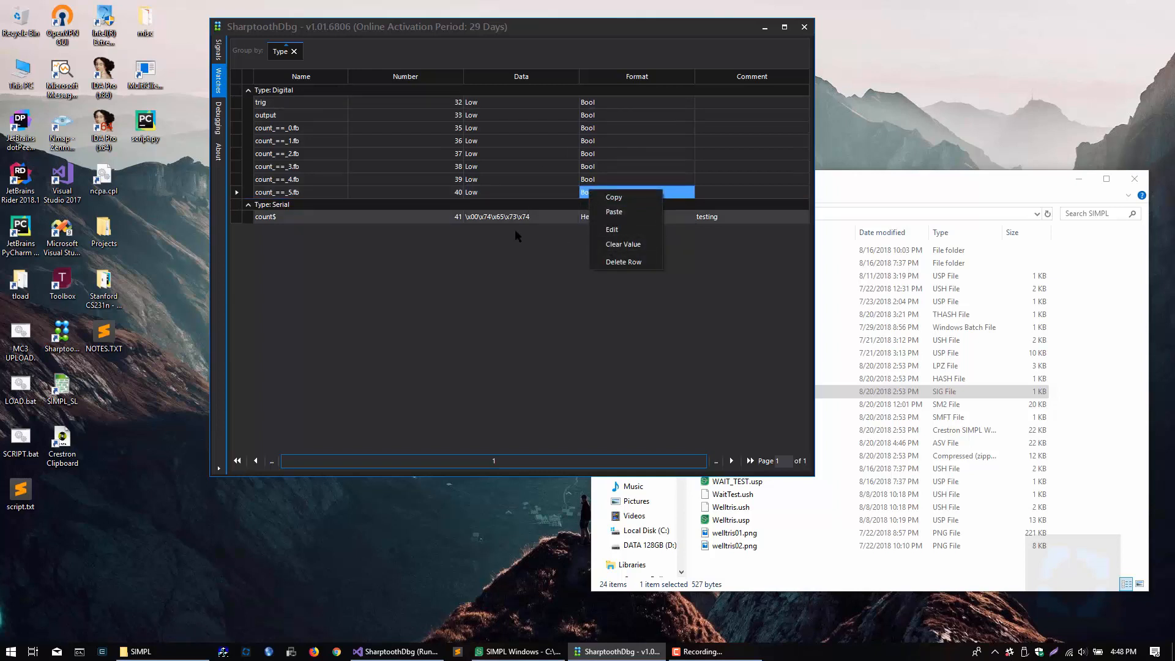
{"action": "left_click", "coordinate": [539, 218]}
{"action": "left_click", "coordinate": [592, 217]}
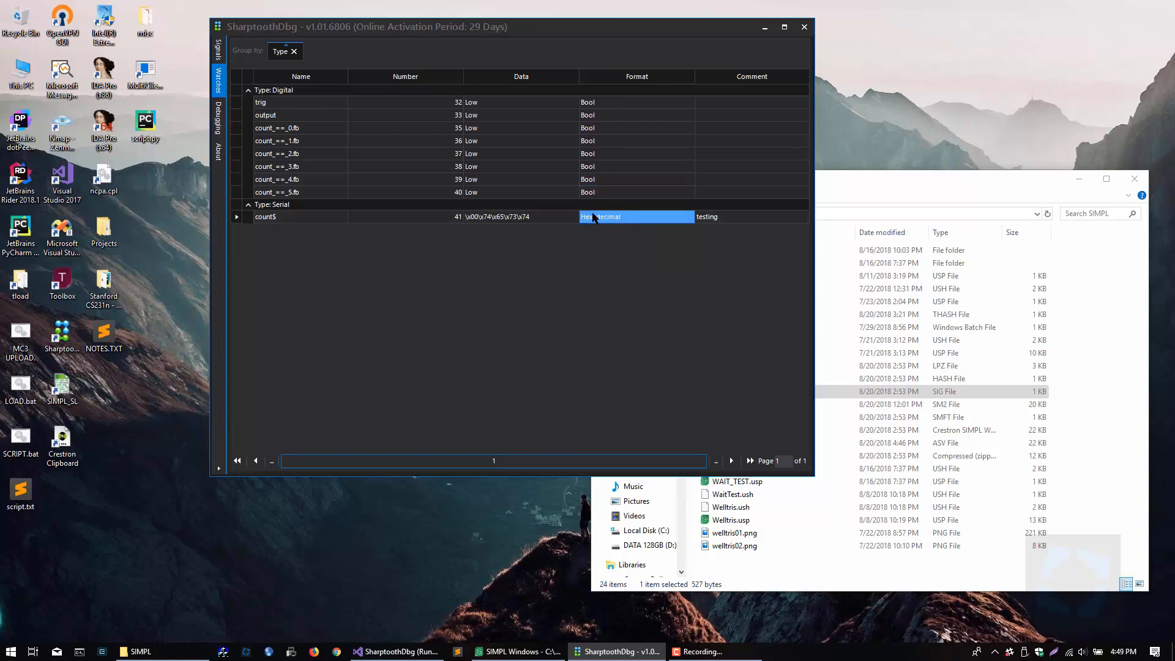
{"action": "left_click", "coordinate": [595, 192]}
{"action": "left_click", "coordinate": [595, 193]}
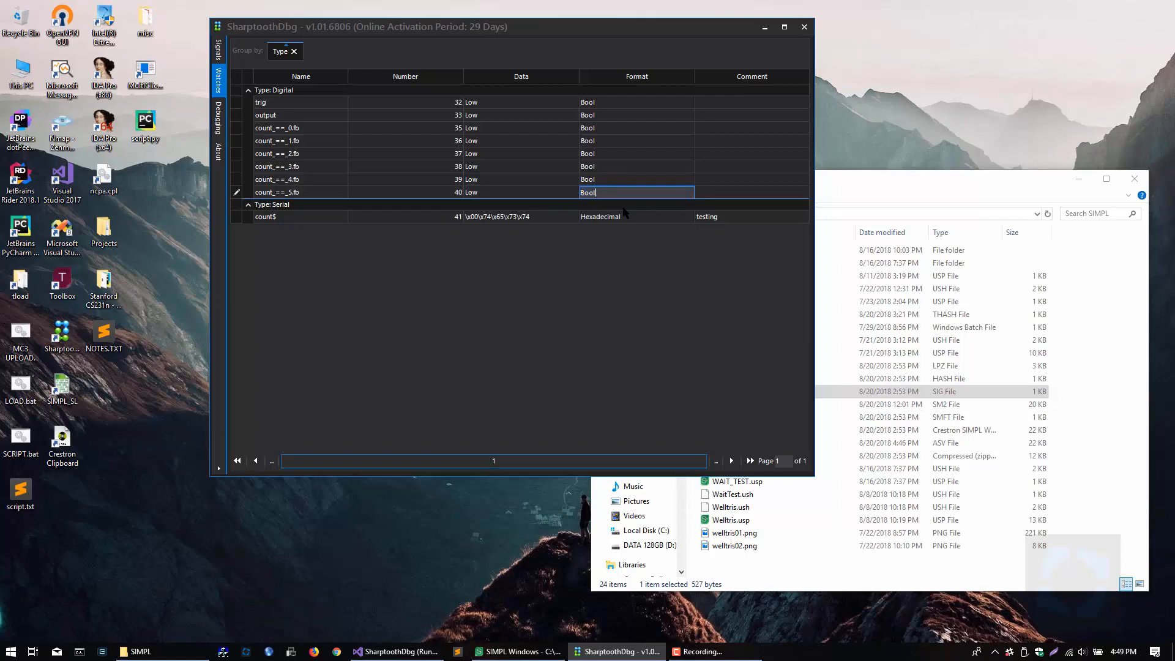
{"action": "key", "text": "Return"}
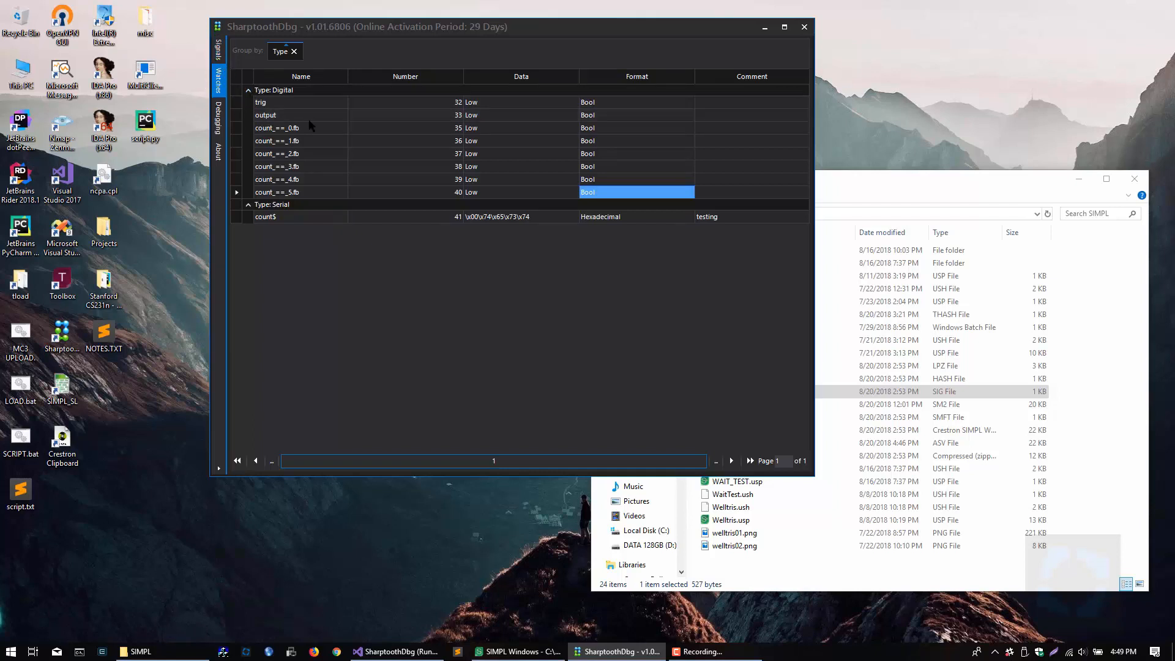
Step: Delete all signals from the watch list and remove the grouping by Type
{"action": "left_click", "coordinate": [327, 113]}
{"action": "left_click", "coordinate": [329, 104]}
{"action": "left_click", "coordinate": [319, 90]}
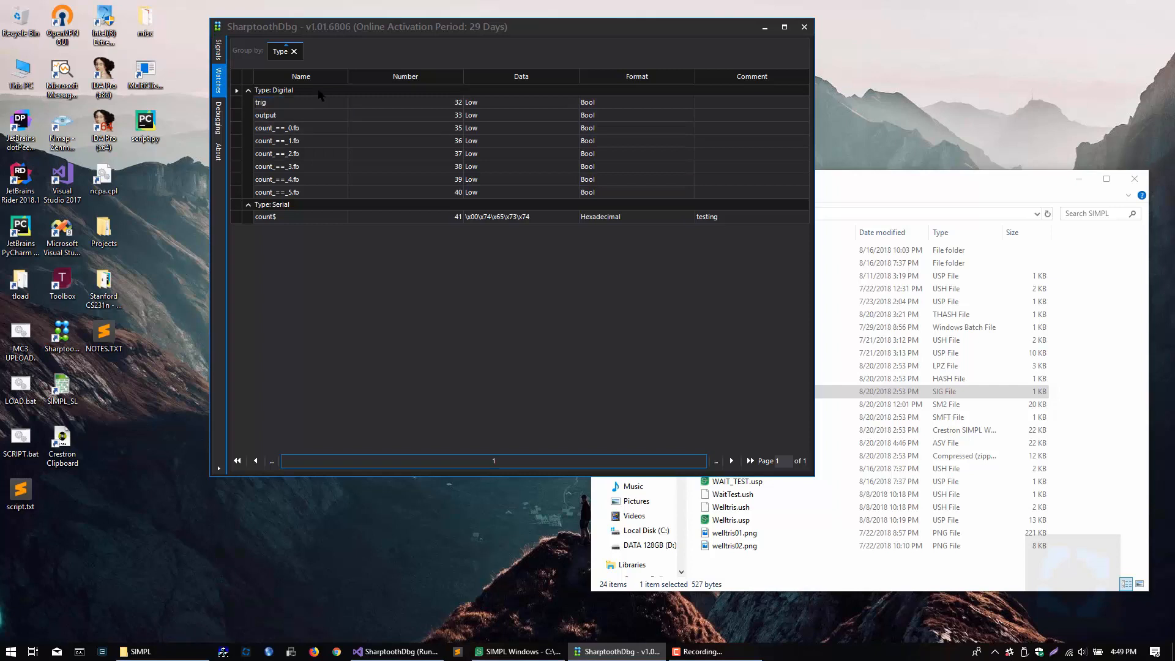
{"action": "left_click", "coordinate": [319, 98]}
{"action": "scroll", "coordinate": [323, 112], "scroll_direction": "down", "scroll_amount": 2}
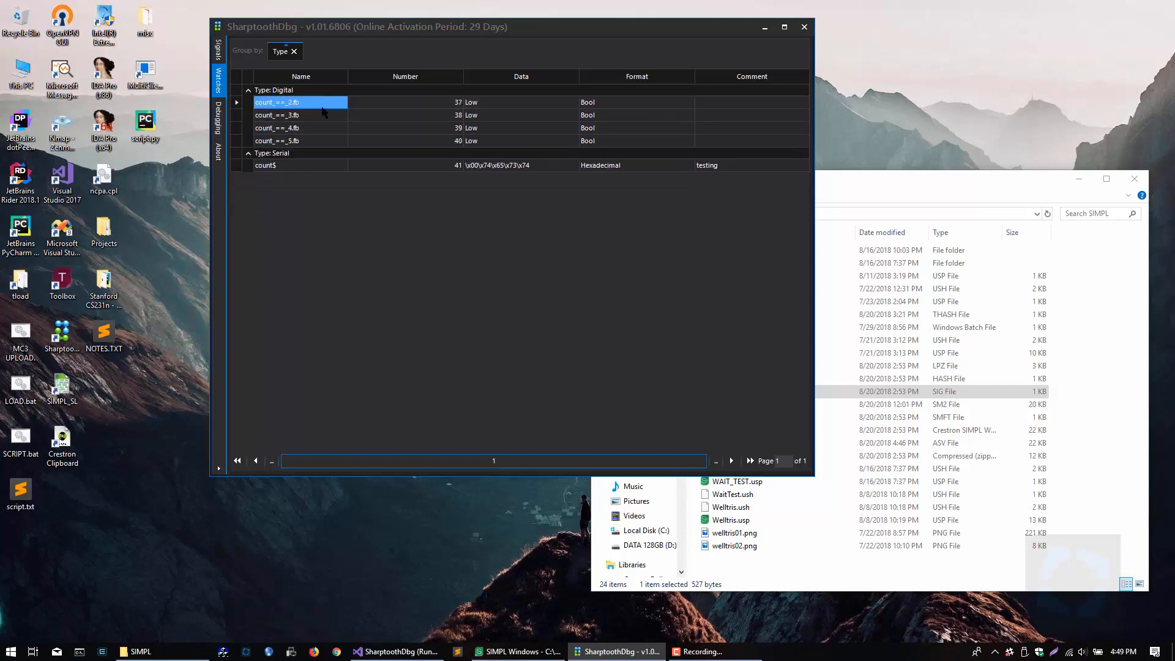
{"action": "key", "text": "Delete"}
{"action": "key", "text": "Delete"}
{"action": "key", "text": "Delete"}
{"action": "key", "text": "Delete"}
{"action": "key", "text": "Delete"}
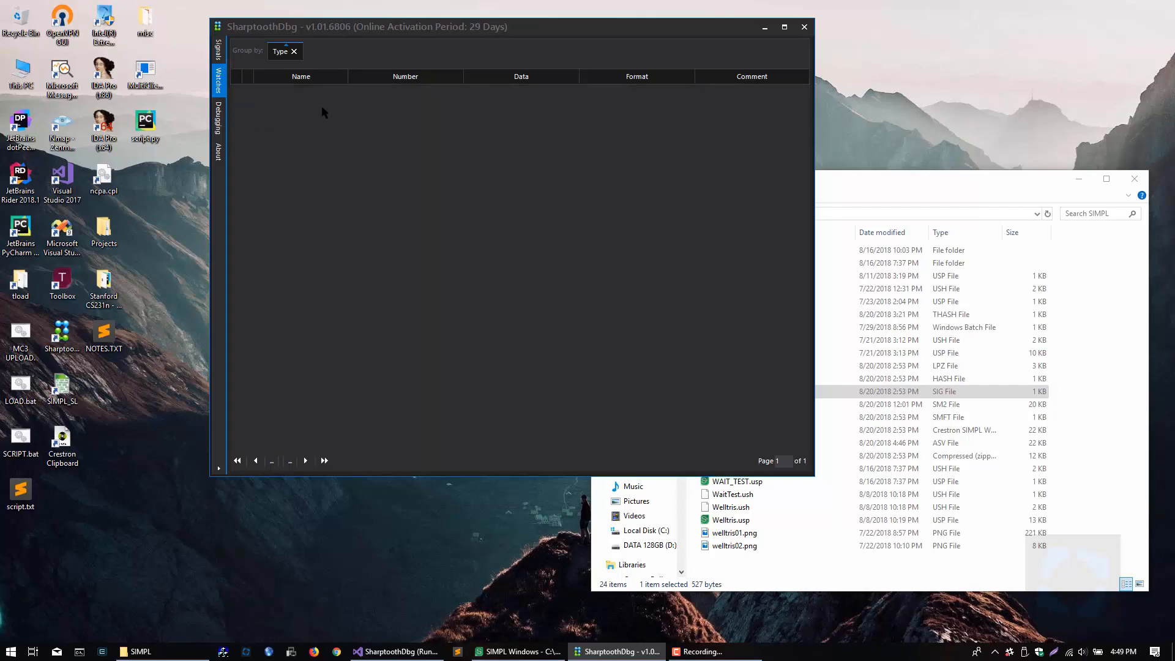
{"action": "left_click", "coordinate": [294, 52]}
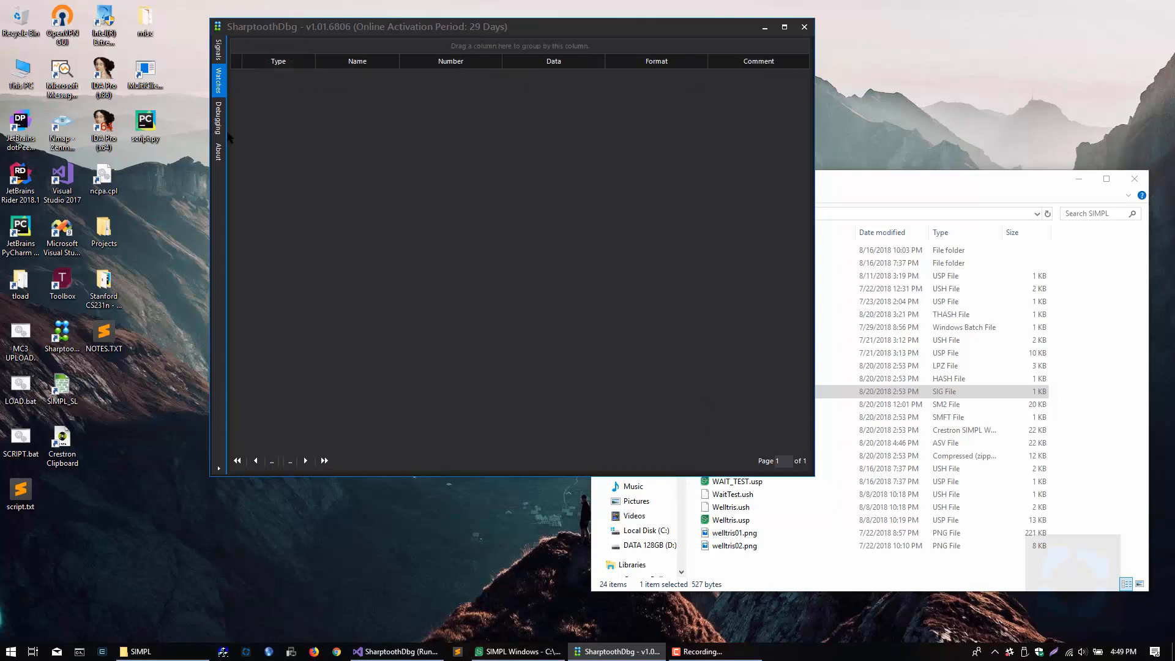
Step: Look over the options available for the Name column of the empty watch list
{"action": "left_click", "coordinate": [220, 122]}
{"action": "left_click", "coordinate": [218, 80]}
{"action": "right_click", "coordinate": [362, 69]}
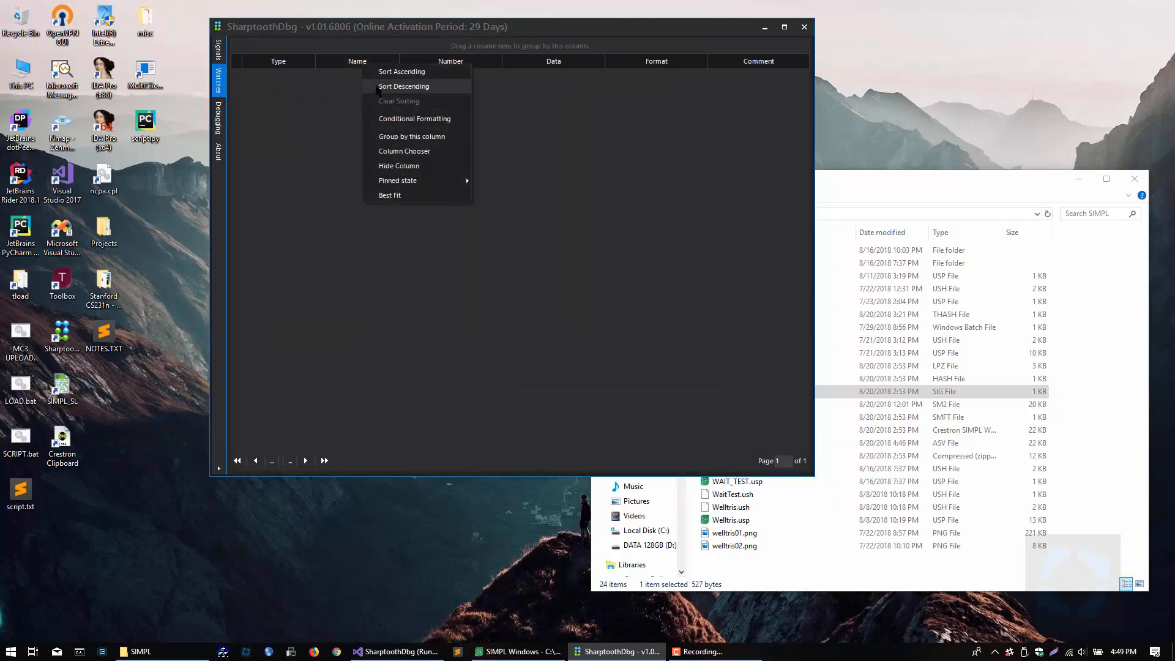
{"action": "left_click", "coordinate": [330, 148]}
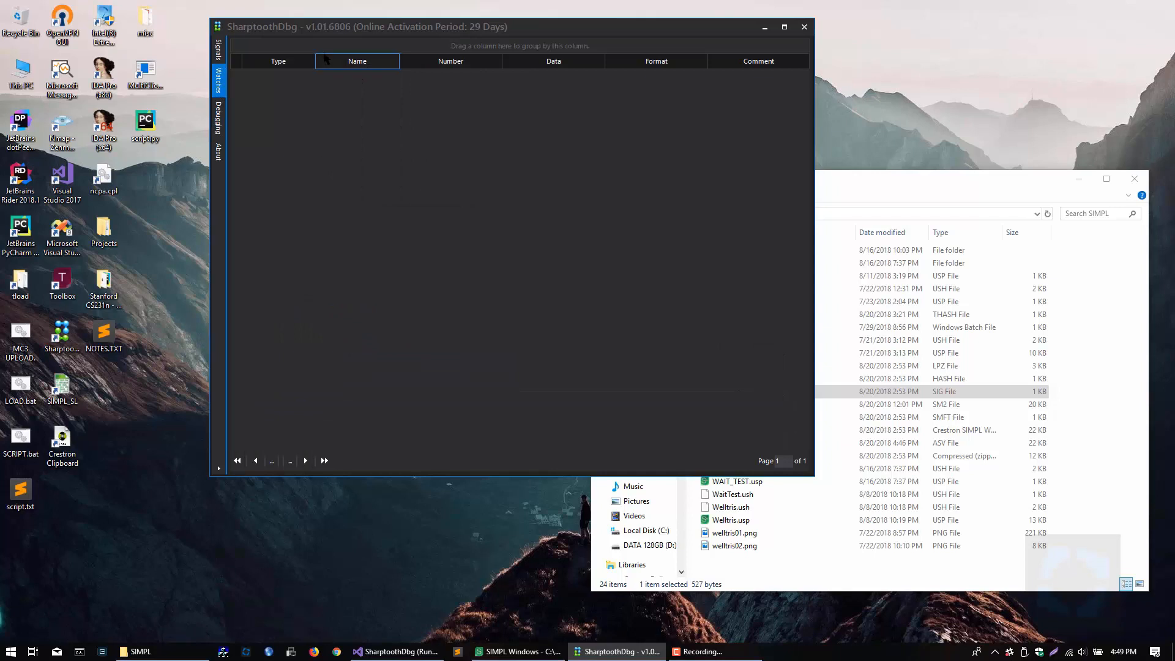
Step: On the Debugging page, apply Ignore Off for the count$ lookup and select all the trace messages
{"action": "left_click", "coordinate": [218, 115]}
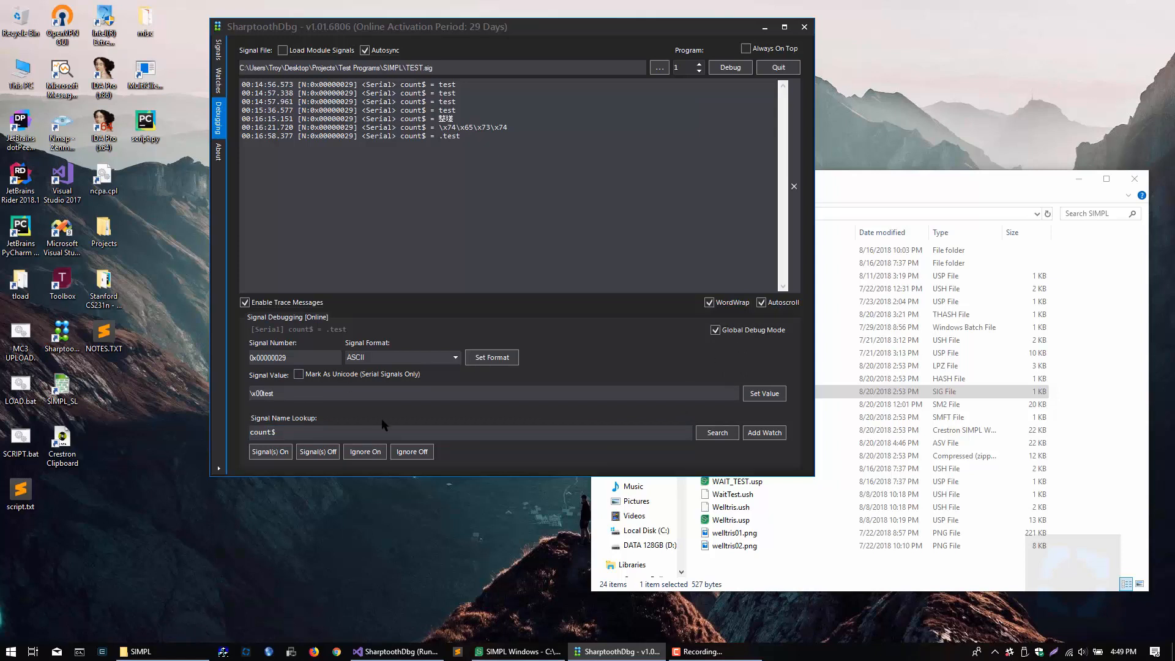
{"action": "left_click", "coordinate": [426, 452]}
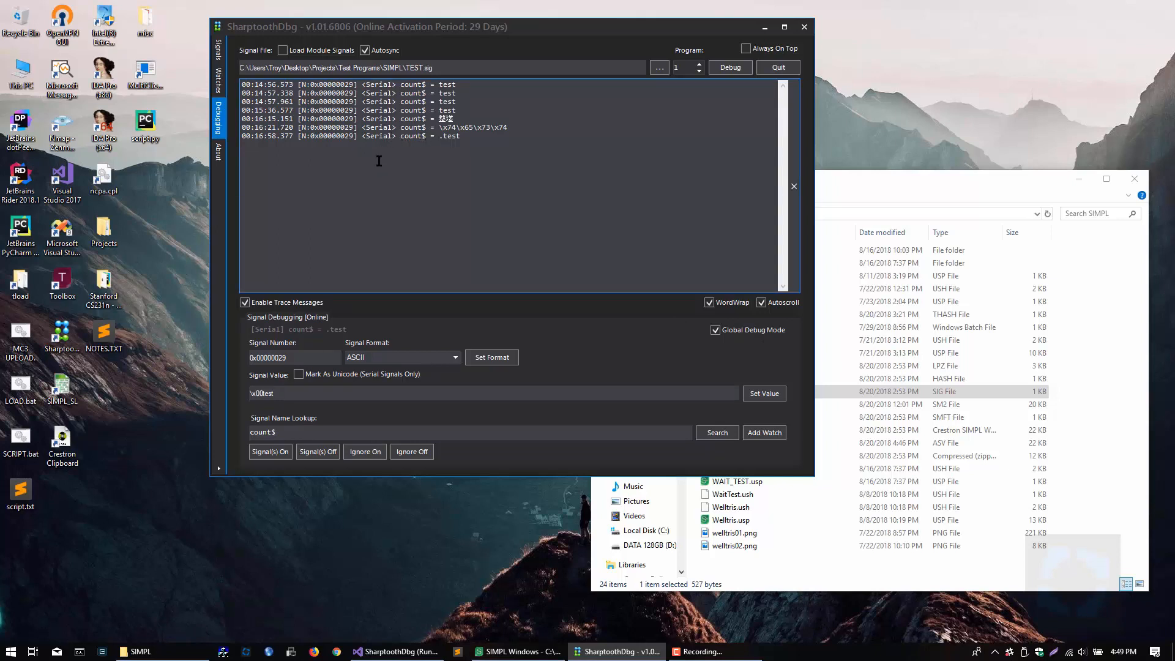
{"action": "left_click_drag", "start_coordinate": [515, 164], "coordinate": [242, 84]}
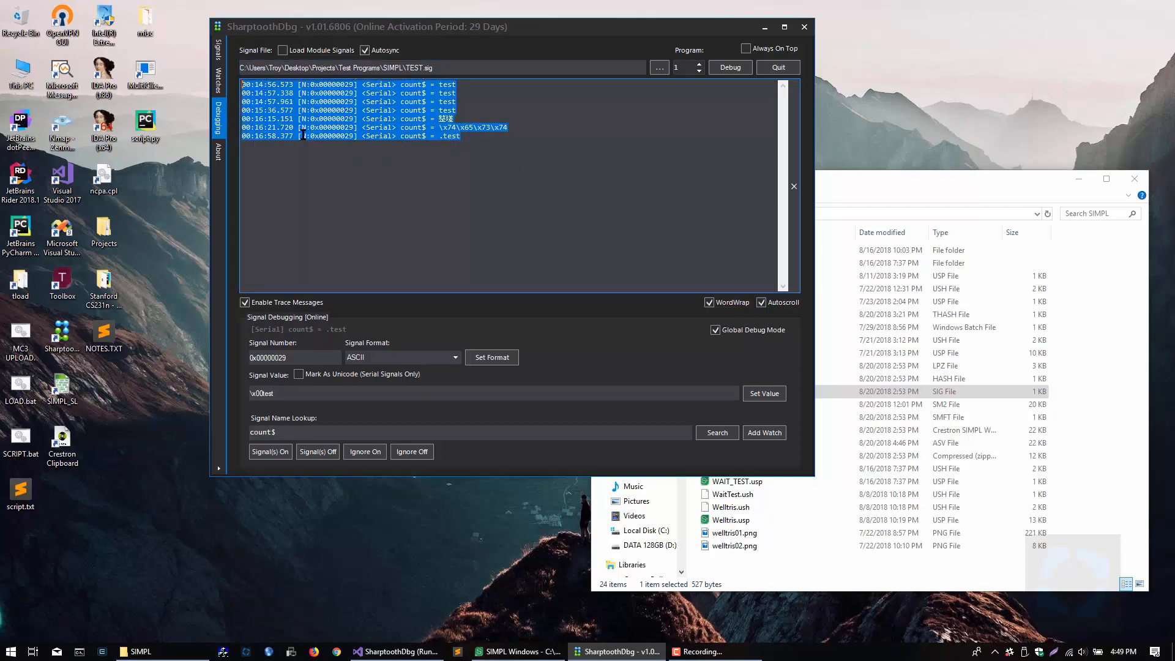
Step: Shorten the signal name lookup to cou, and apply Signal(s) Off and Ignore On to the matching signals
{"action": "left_click", "coordinate": [287, 432]}
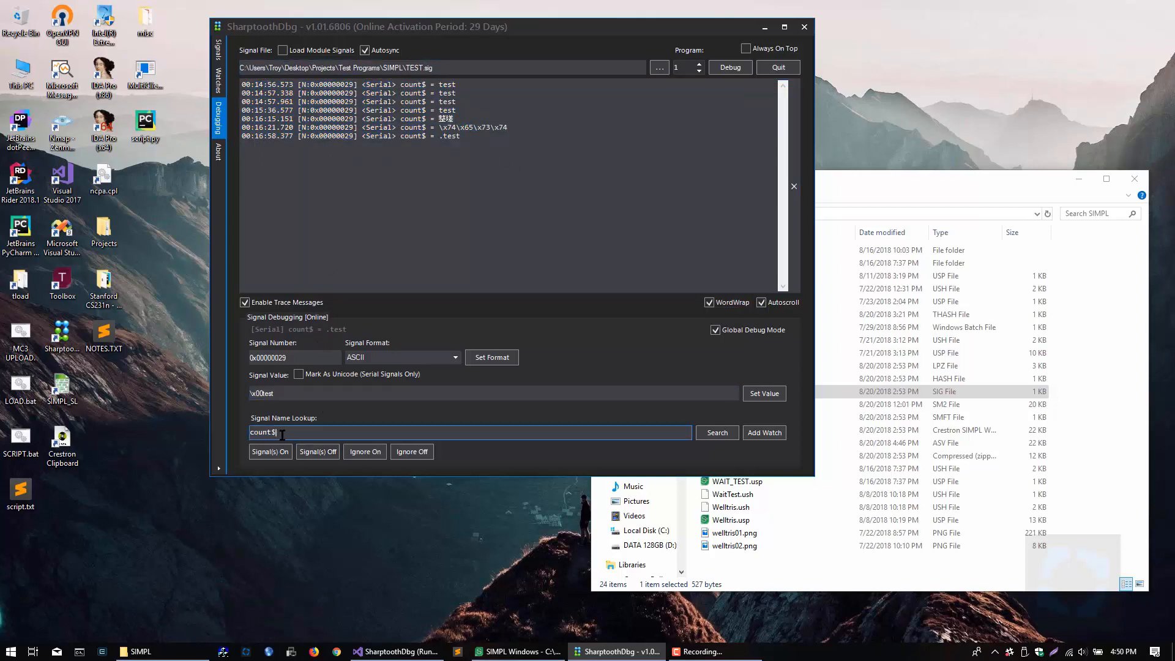
{"action": "key", "text": "BackSpace"}
{"action": "key", "text": "BackSpace"}
{"action": "key", "text": "BackSpace"}
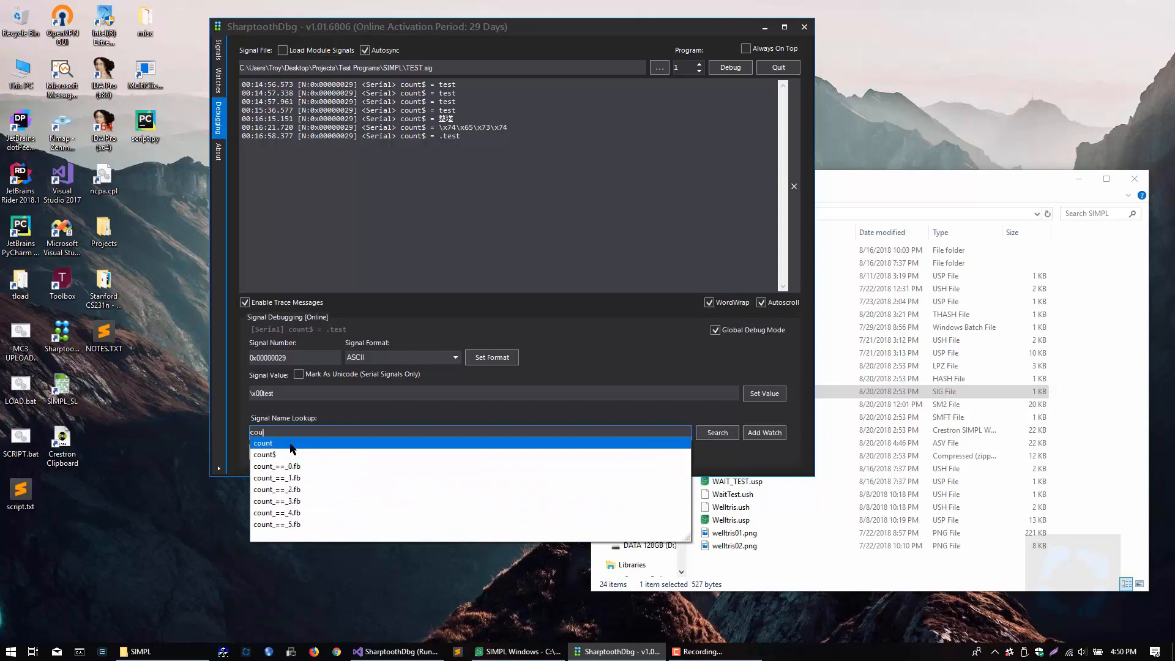
{"action": "left_click", "coordinate": [337, 415]}
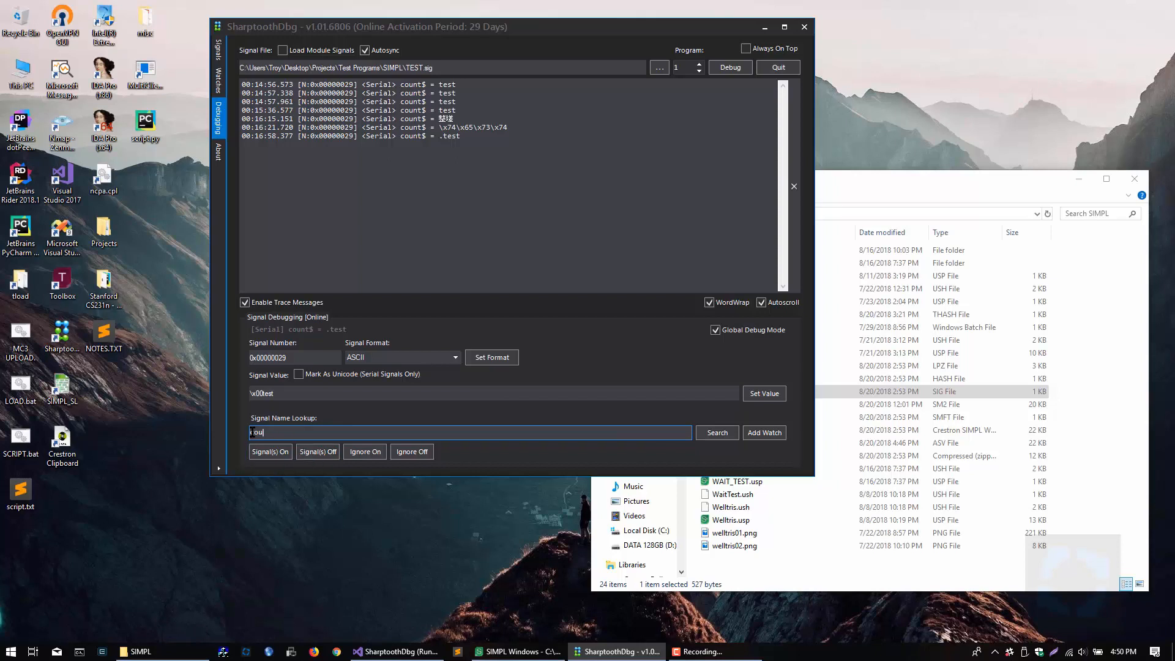
{"action": "left_click_drag", "start_coordinate": [269, 433], "coordinate": [229, 438]}
{"action": "left_click", "coordinate": [322, 453]}
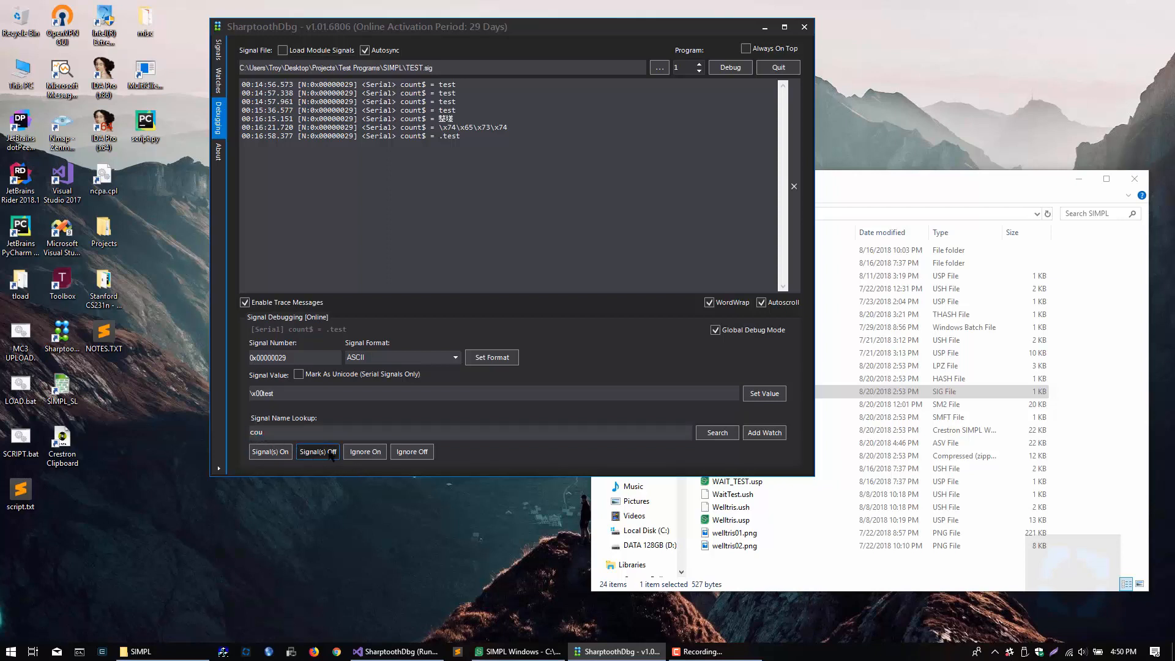
{"action": "left_click", "coordinate": [371, 453]}
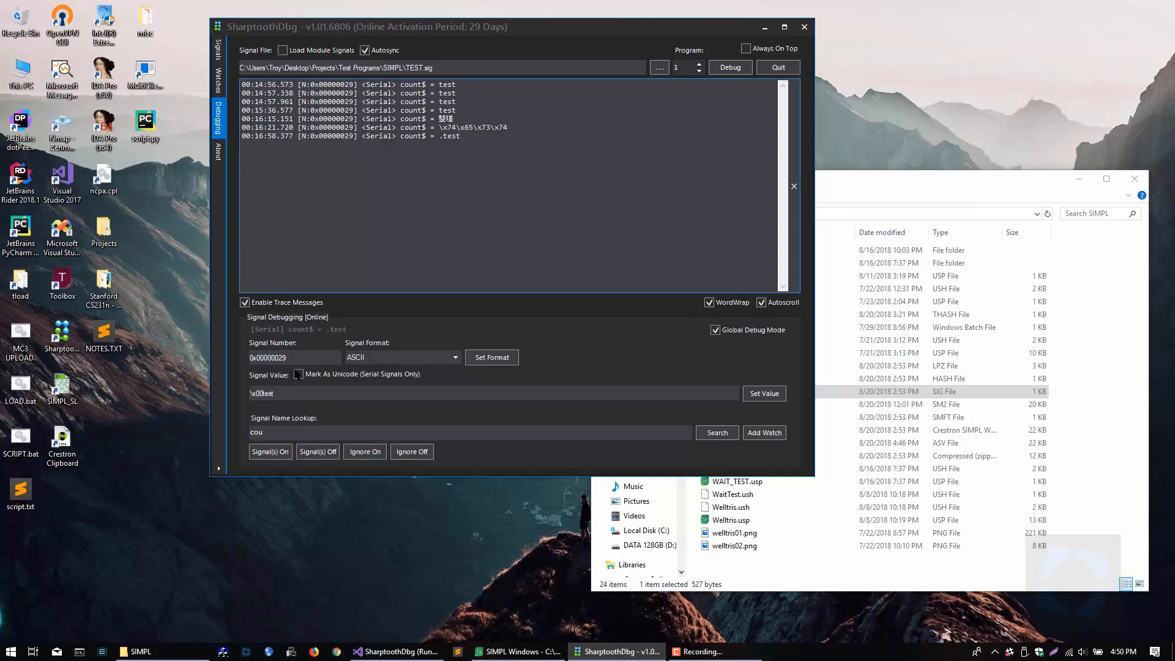
Step: Send the value testing to the count$ signal
{"action": "left_click_drag", "start_coordinate": [277, 393], "coordinate": [194, 396]}
{"action": "type", "text": "testing"}
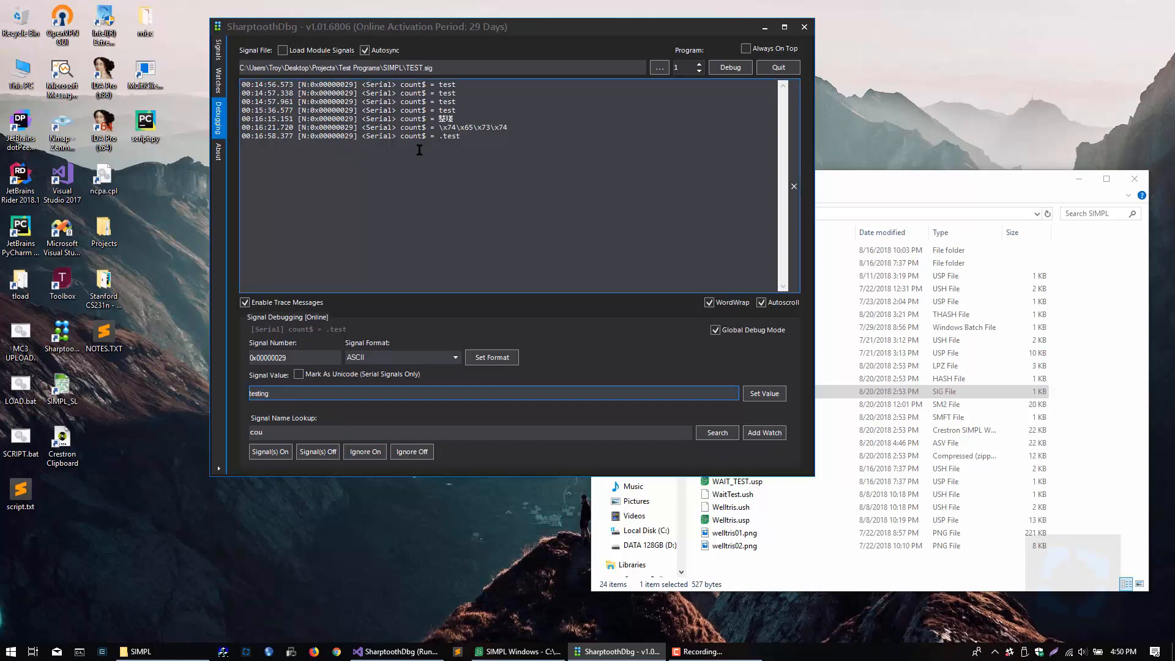
{"action": "left_click", "coordinate": [772, 397]}
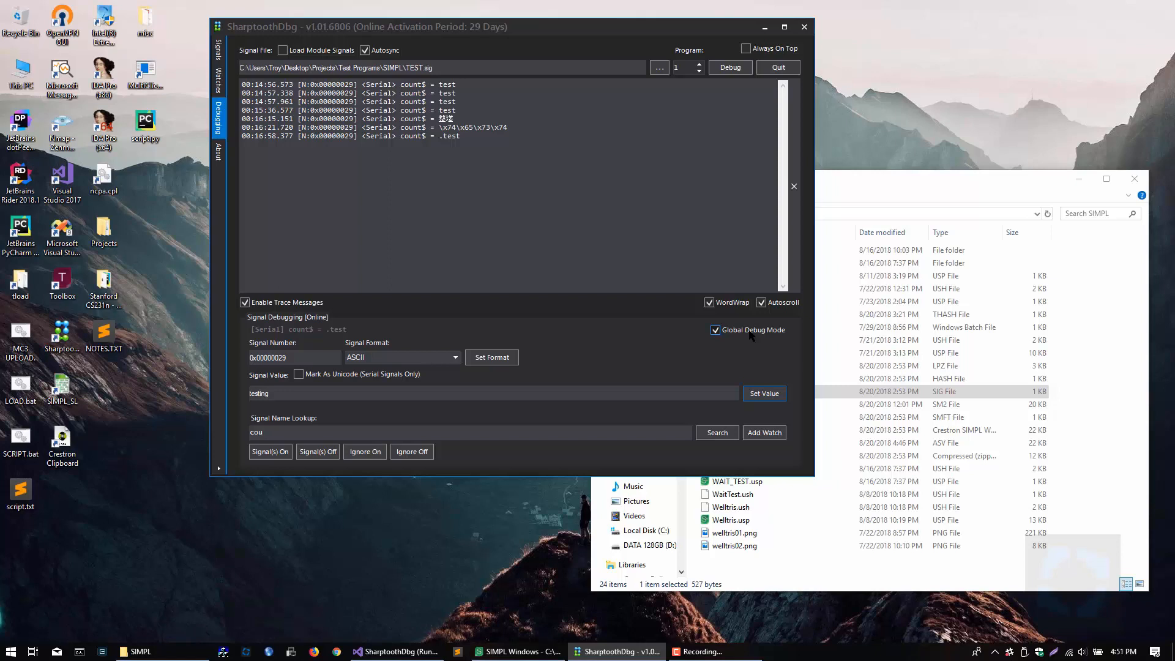
Step: Turn off Global Debug Mode for signal debugging
{"action": "left_click", "coordinate": [321, 138]}
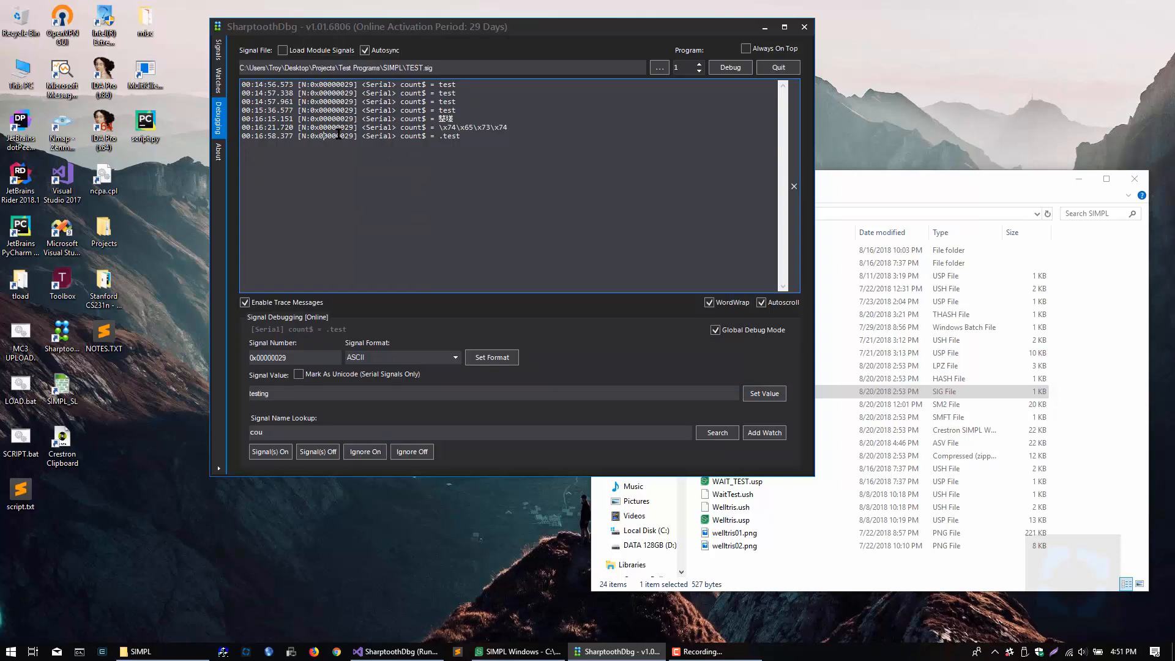
{"action": "left_click", "coordinate": [716, 333]}
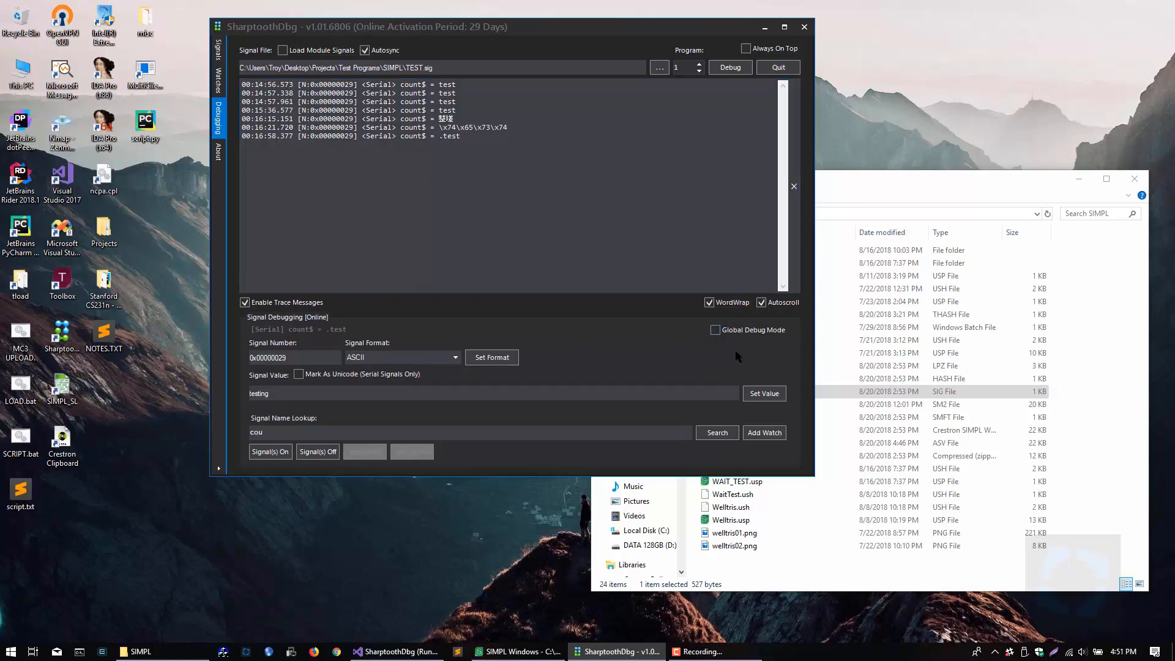
{"action": "left_click", "coordinate": [299, 212]}
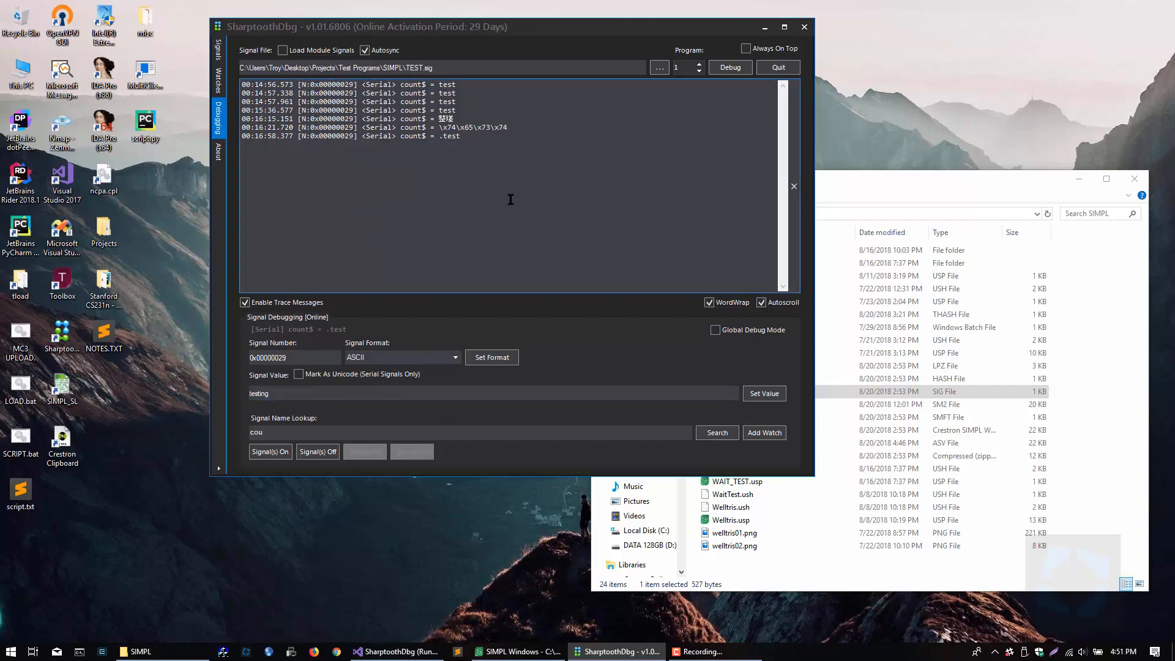
Step: Clear the trace messages and send the value testing to the count$ signal
{"action": "left_click", "coordinate": [291, 394]}
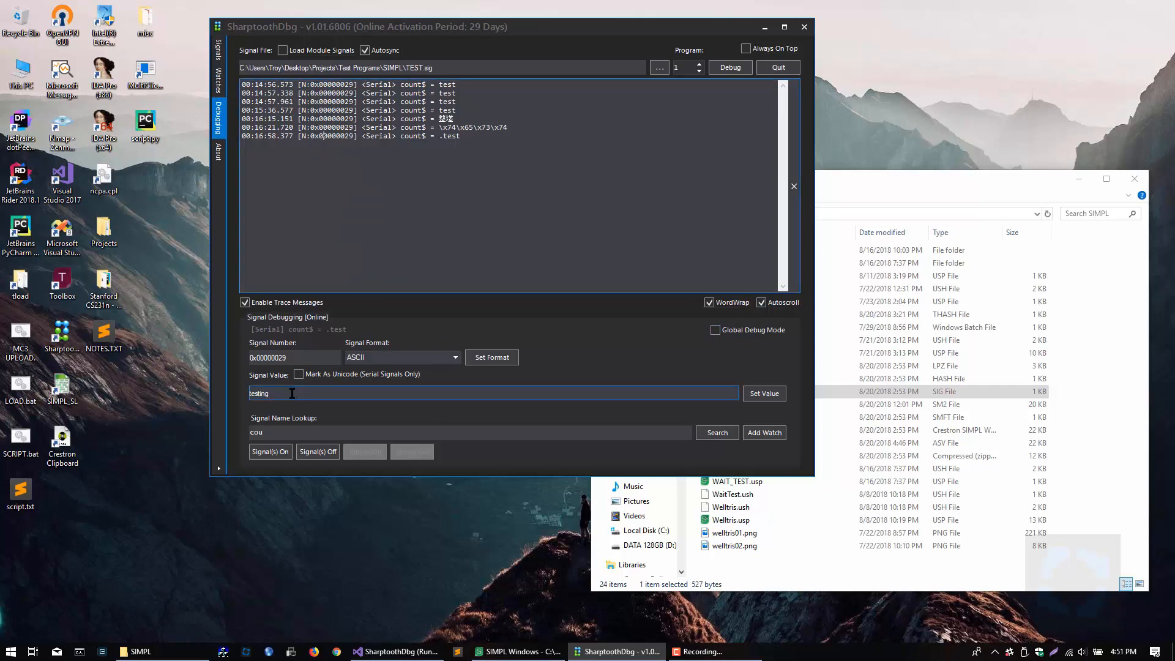
{"action": "left_click", "coordinate": [794, 186]}
{"action": "left_click", "coordinate": [657, 390]}
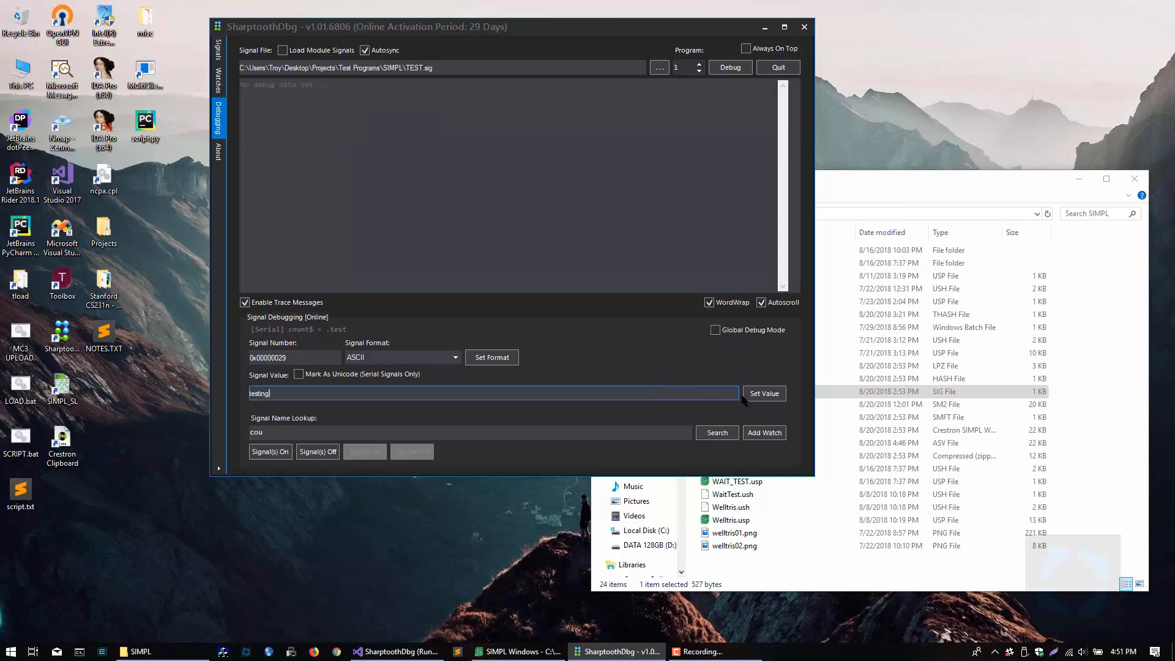
{"action": "left_click", "coordinate": [763, 396]}
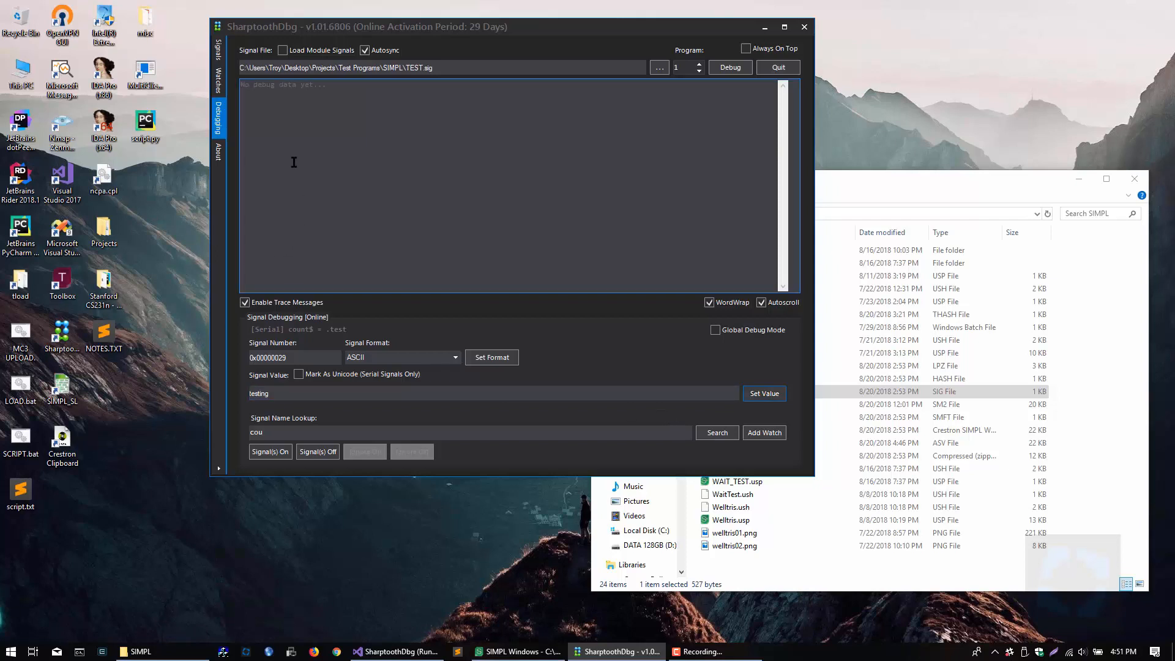
{"action": "left_click", "coordinate": [334, 89]}
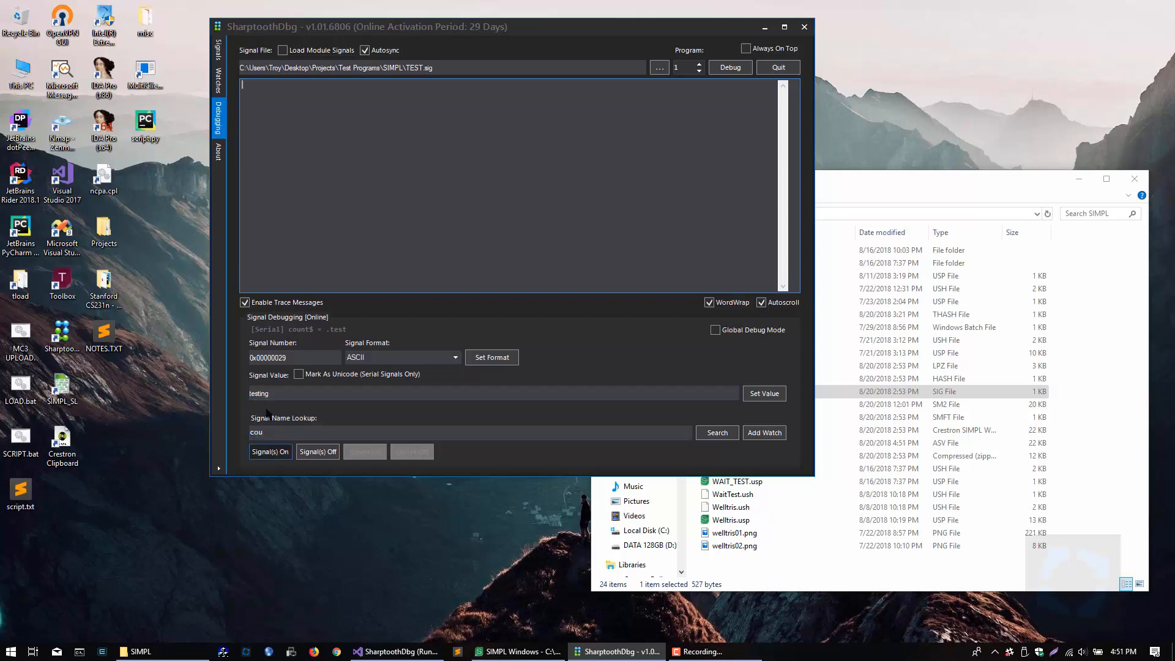
Step: Apply Signal(s) On to the signals matching cou, and send the value testing to count$ again
{"action": "left_click", "coordinate": [275, 452]}
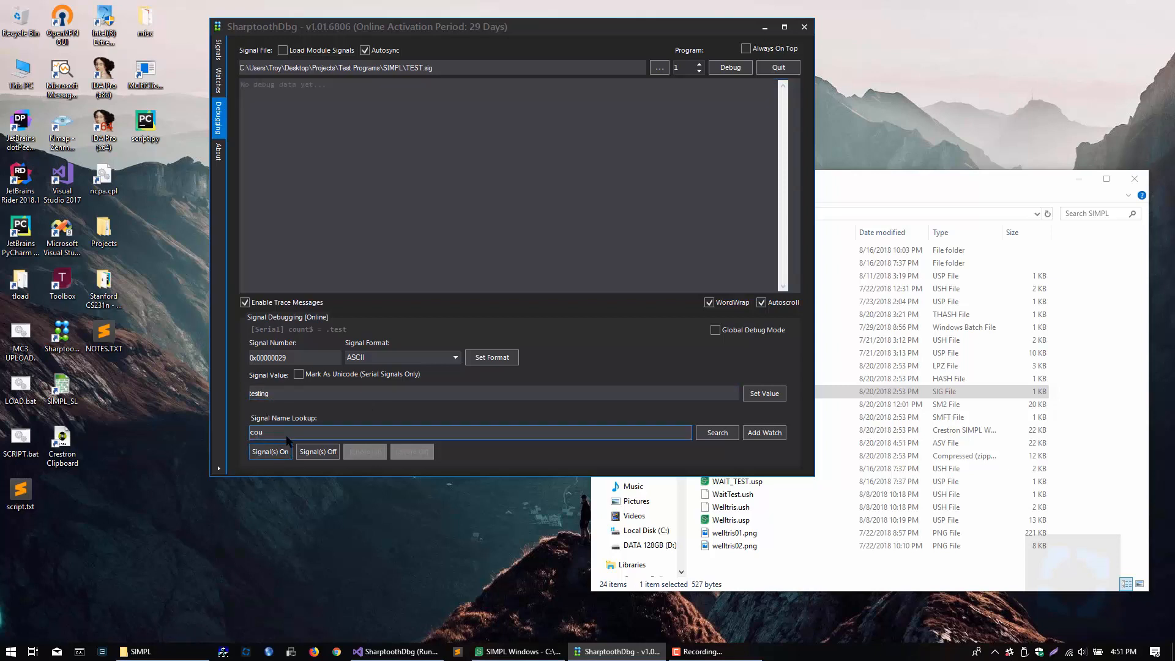
{"action": "left_click", "coordinate": [383, 396]}
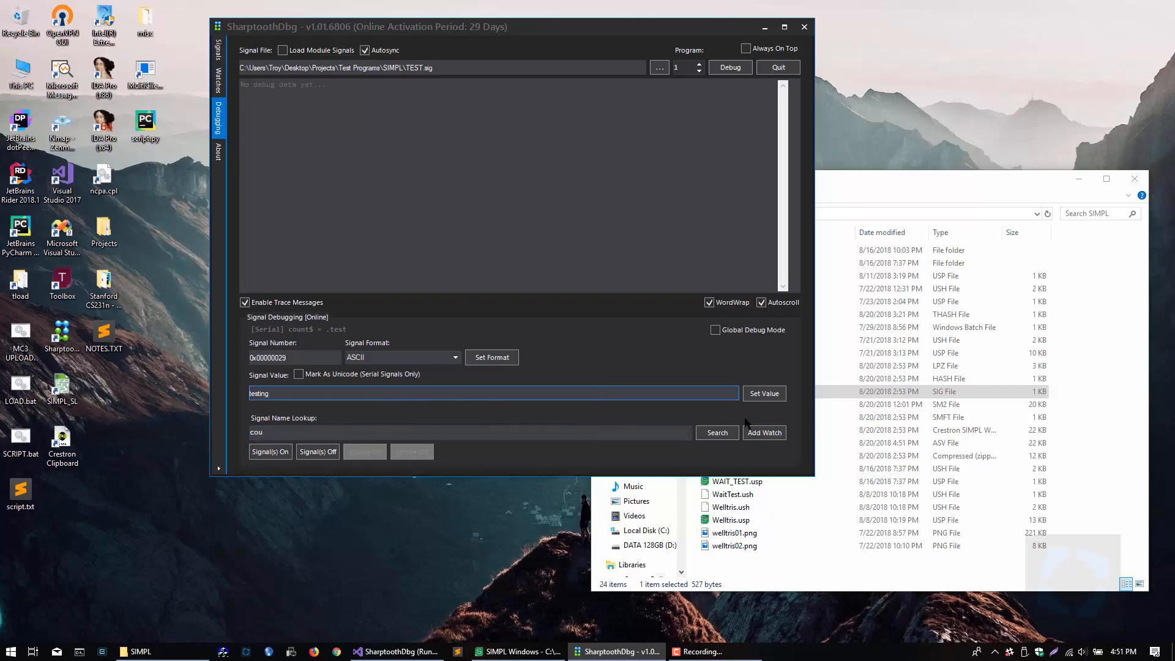
{"action": "left_click", "coordinate": [754, 396]}
{"action": "left_click", "coordinate": [468, 84]}
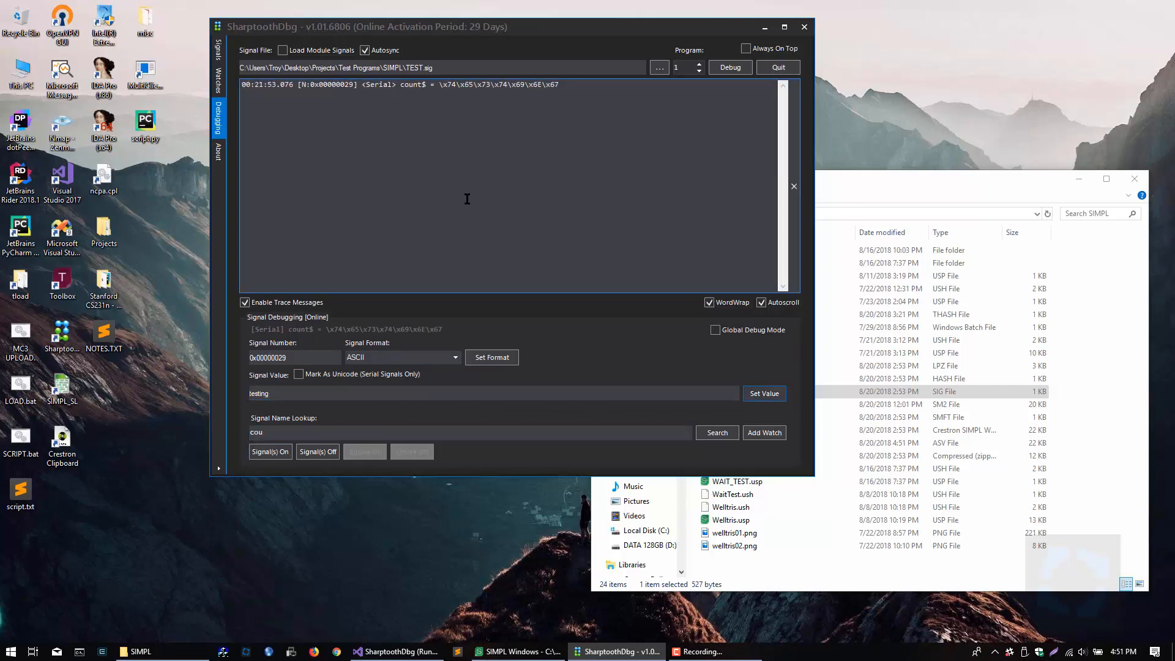
Step: Look over the About page's license and terms and the Watches page, and return to the Debugging page
{"action": "left_click", "coordinate": [217, 154]}
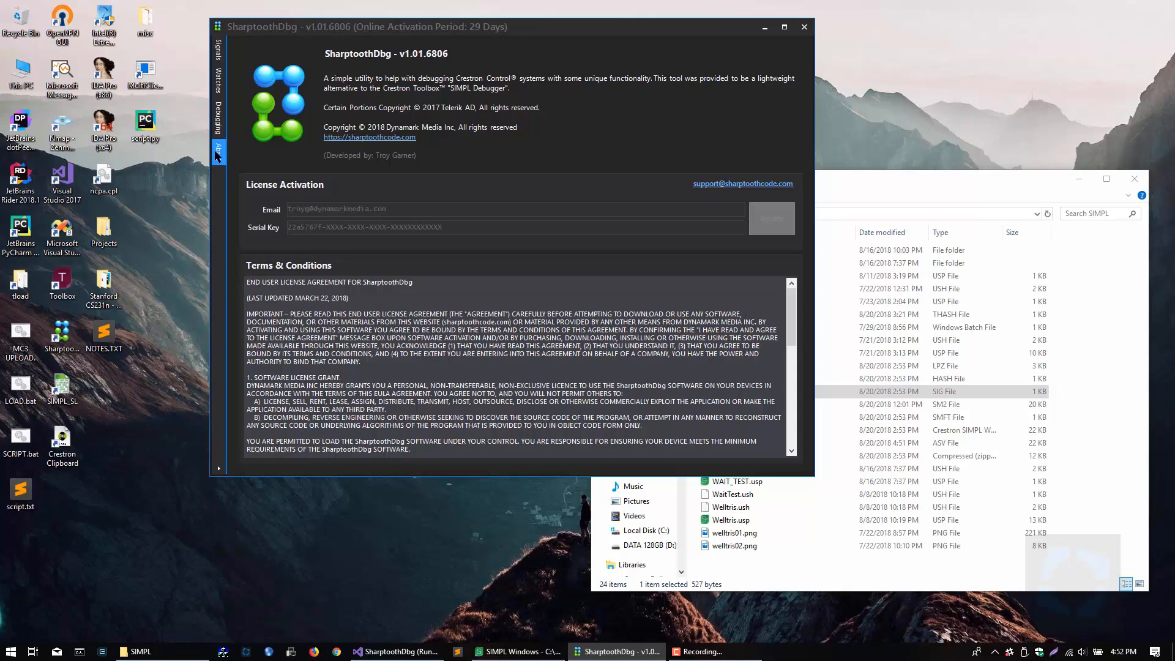
{"action": "left_click", "coordinate": [221, 86]}
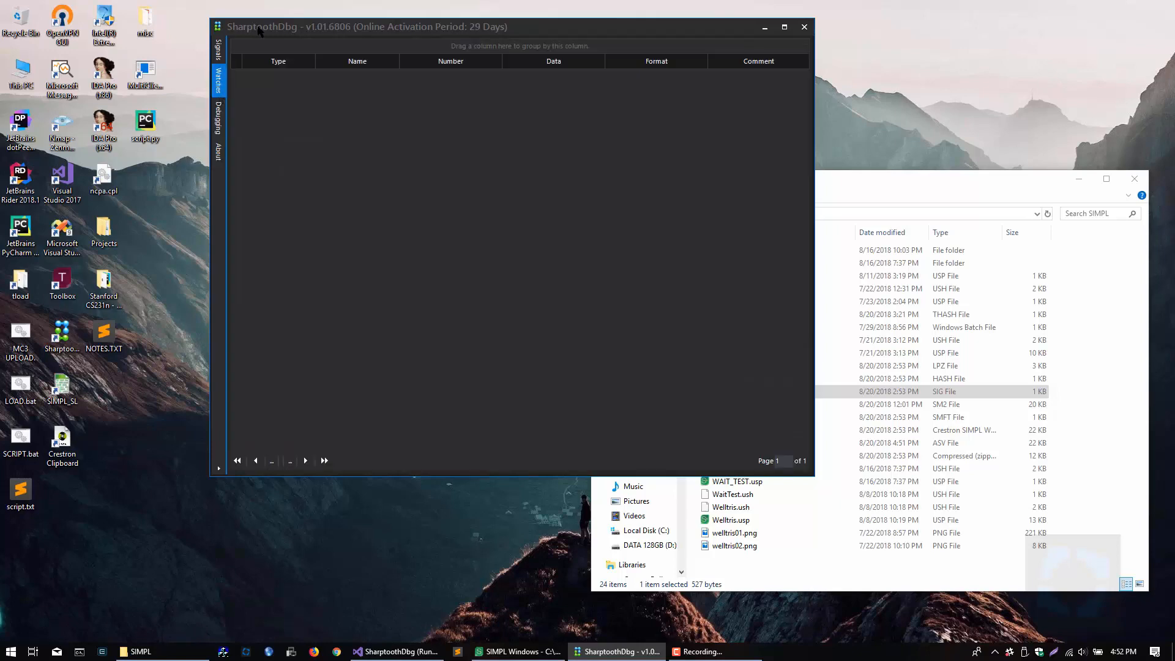
{"action": "left_click_drag", "start_coordinate": [263, 30], "coordinate": [277, 41]}
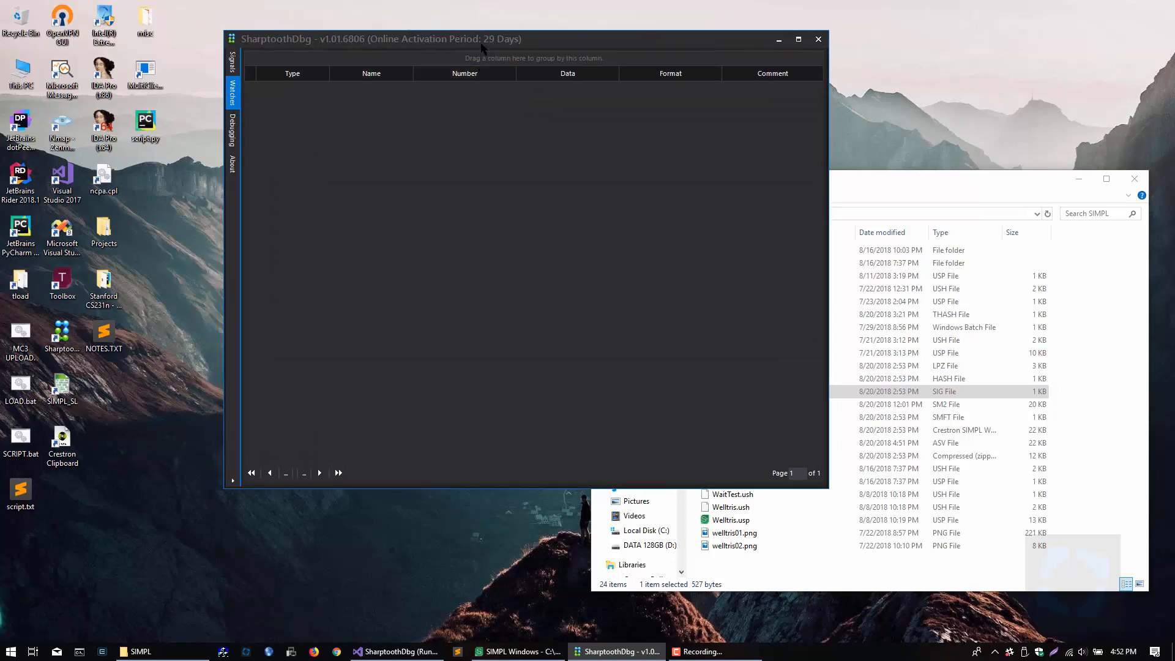
{"action": "left_click_drag", "start_coordinate": [485, 47], "coordinate": [519, 38]}
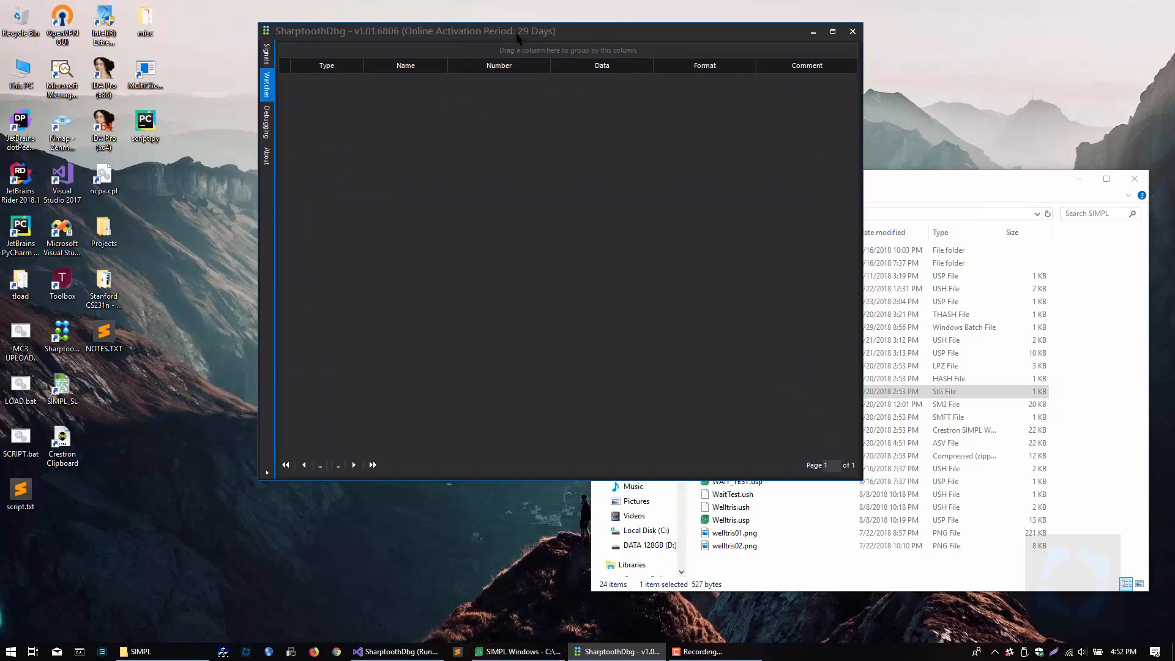
{"action": "left_click", "coordinate": [267, 122]}
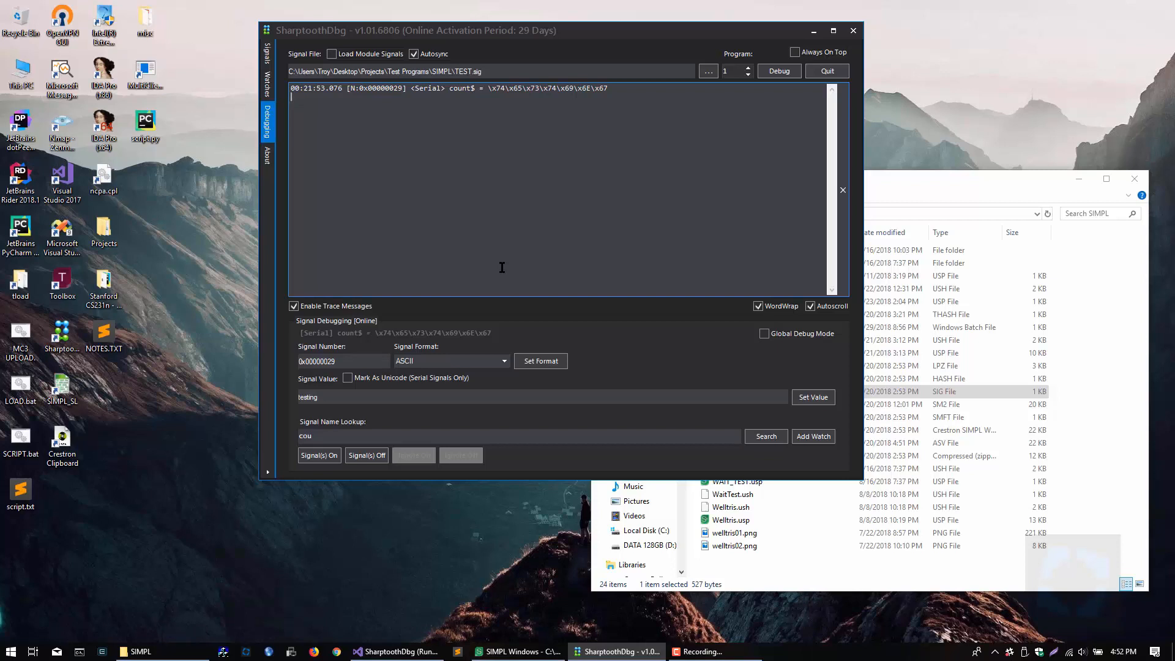
{"action": "left_click_drag", "start_coordinate": [489, 35], "coordinate": [483, 107]}
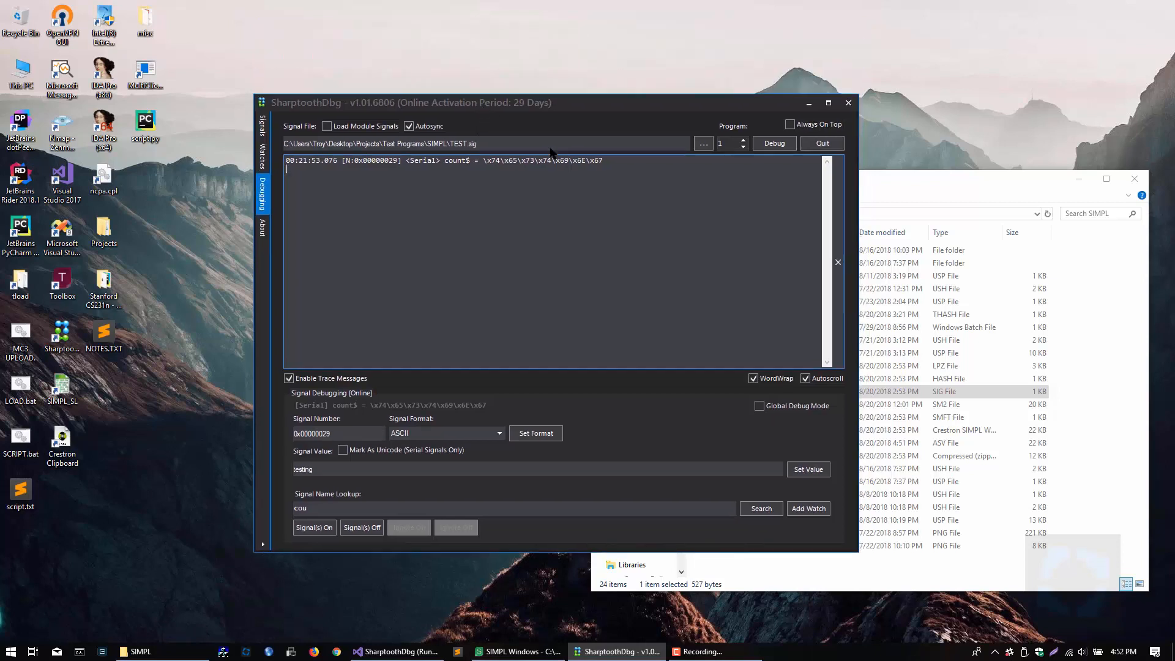
{"action": "left_click_drag", "start_coordinate": [558, 102], "coordinate": [583, 83]}
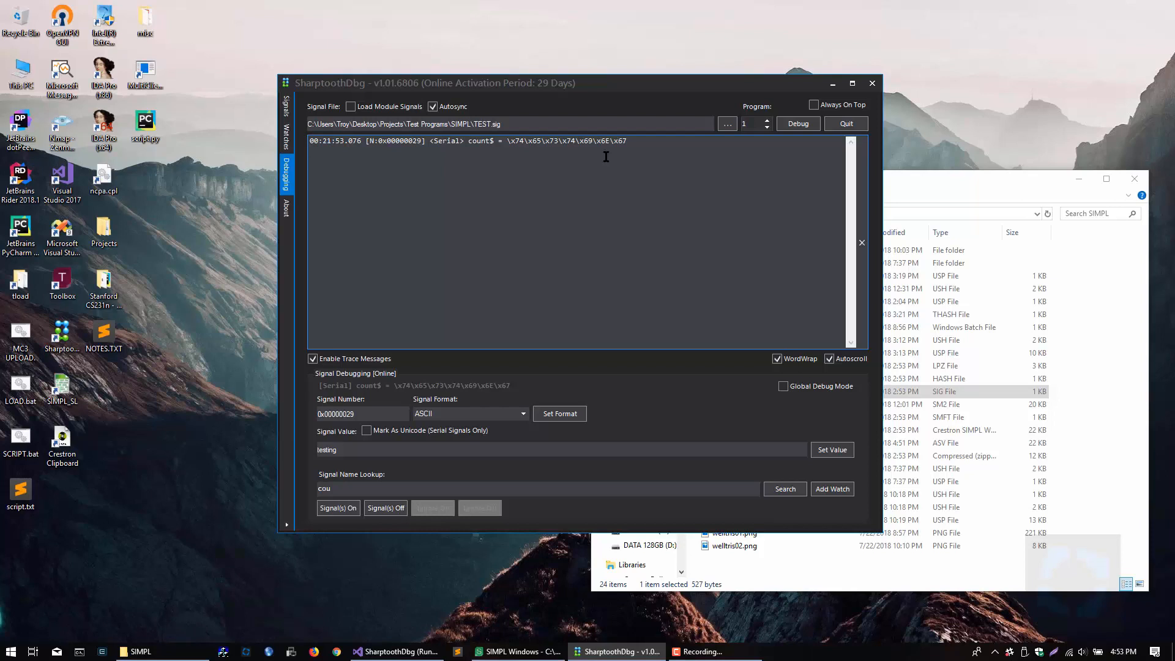
{"action": "left_click_drag", "start_coordinate": [550, 88], "coordinate": [576, 86]}
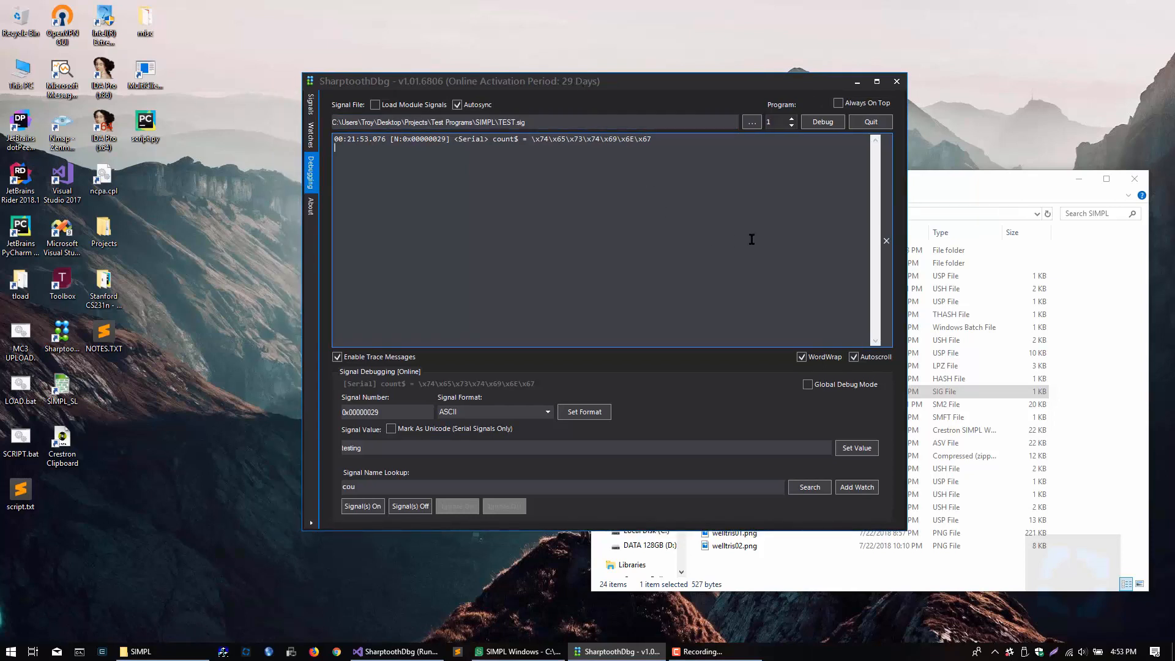
{"action": "left_click_drag", "start_coordinate": [710, 79], "coordinate": [732, 70]}
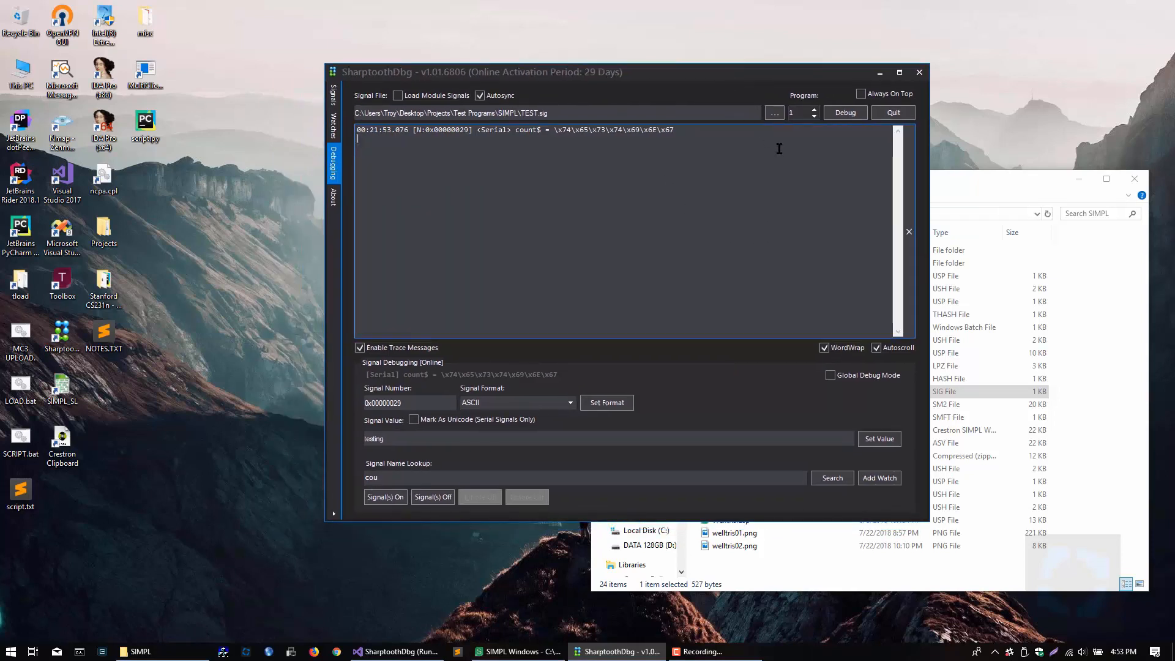